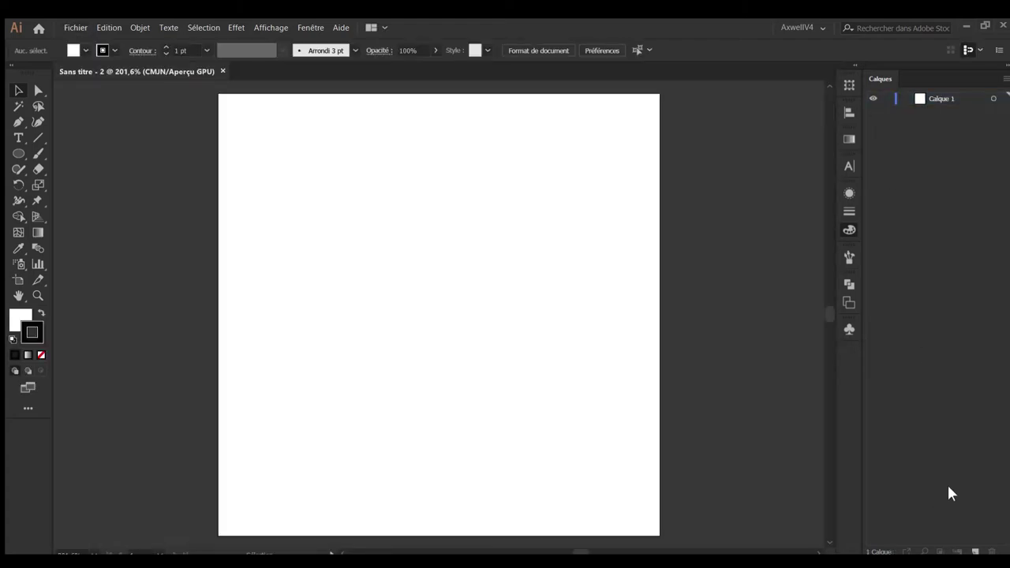
Cover the artboard with a pale blue, outline-free background rectangle, then target Calque 2.
drag(214, 88, 663, 491)
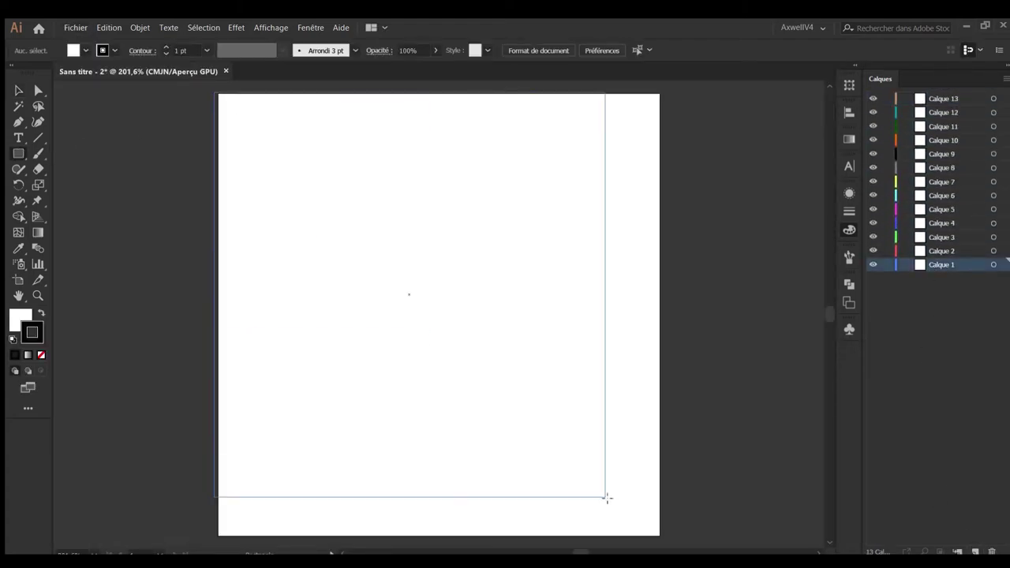
click(41, 313)
click(40, 355)
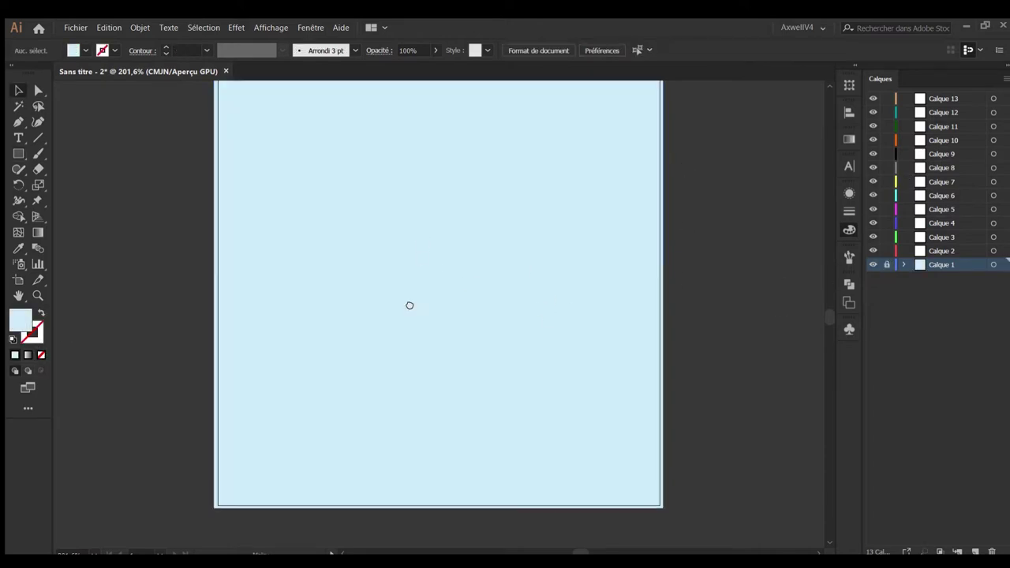
click(941, 251)
Draw a centred circle and resize it to 535 px.
drag(442, 323, 521, 429)
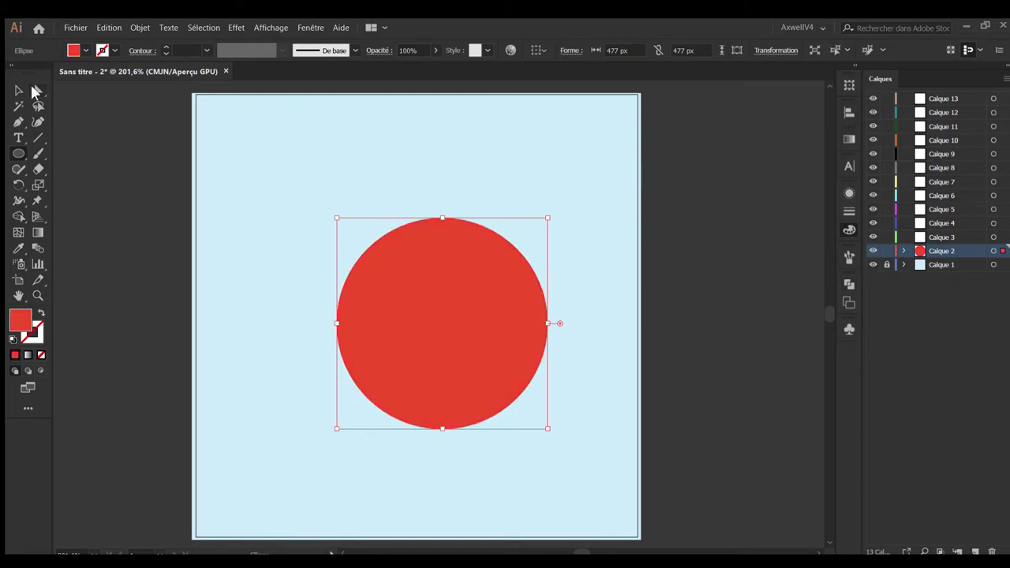
key(v)
drag(449, 318, 430, 308)
drag(525, 207, 491, 239)
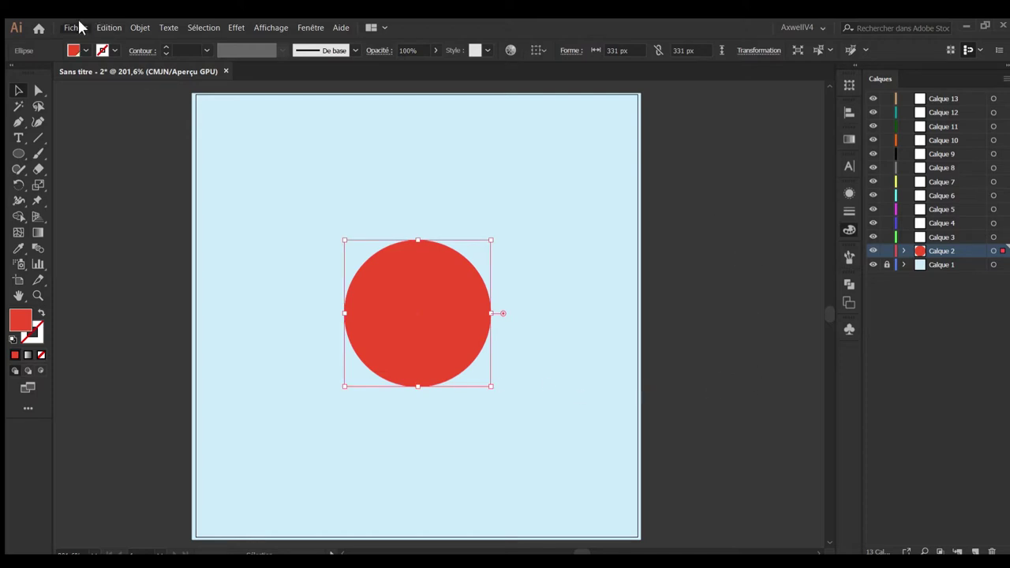
drag(491, 239, 554, 196)
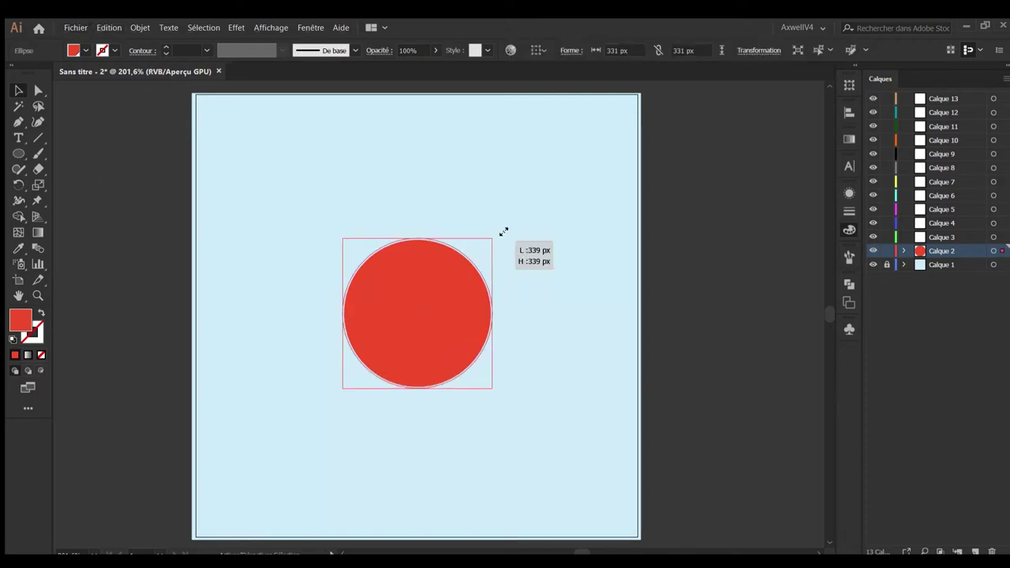
Fill the circle teal at 50% opacity and enlarge it to 571 px.
key(d)
text(50)
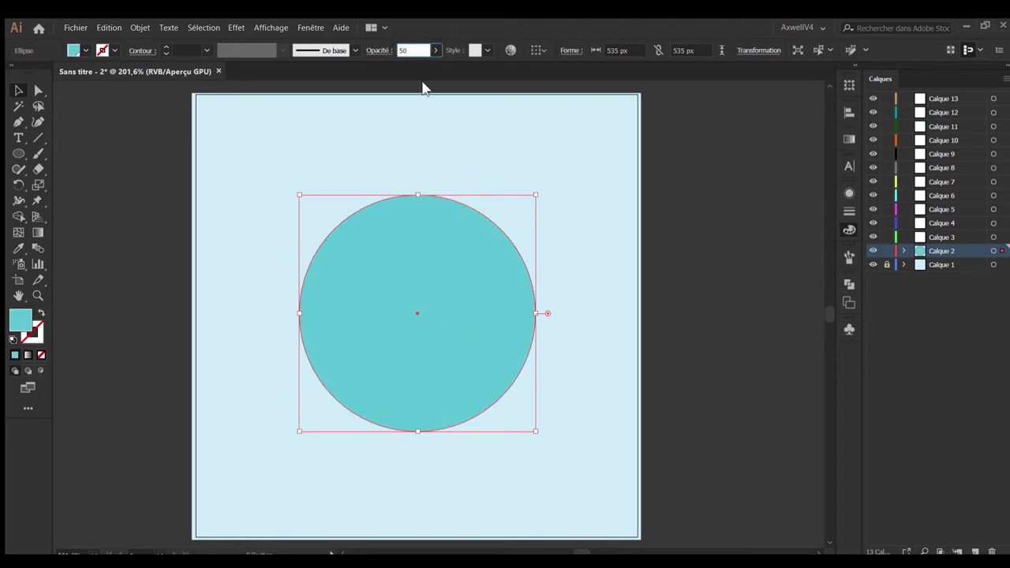
key(Return)
drag(536, 196, 548, 192)
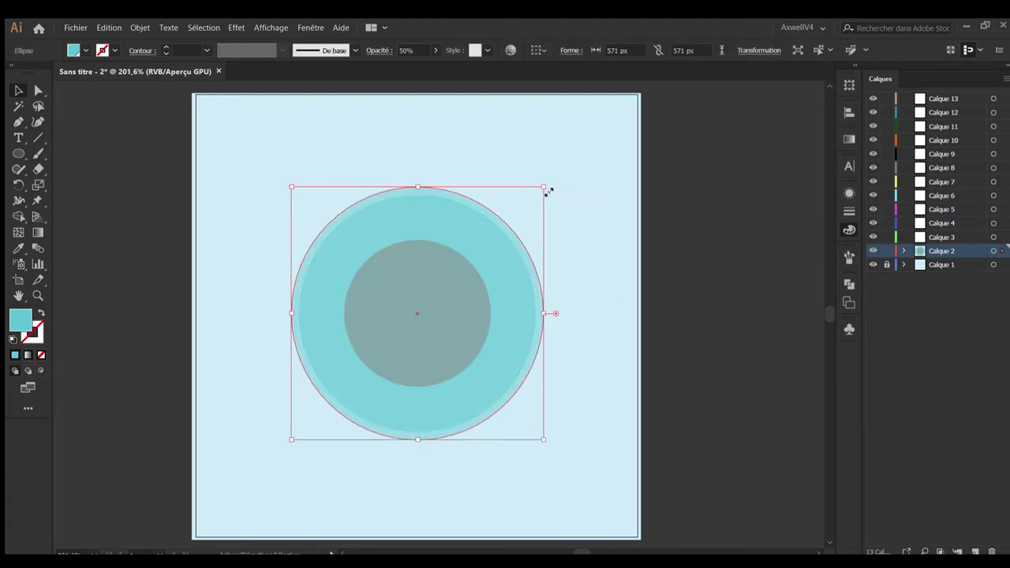
Move the inner red circle onto Calque 3.
click(905, 251)
drag(951, 264, 943, 237)
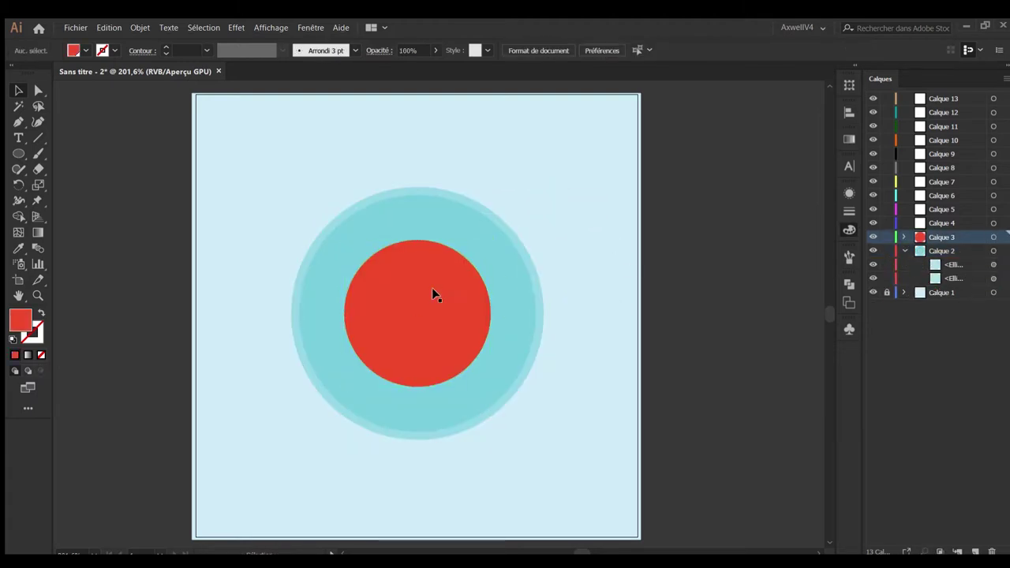
click(575, 315)
Pen-draw a curved dorsal fin over the red circle and fill it orange.
scroll(392, 324, up, 3)
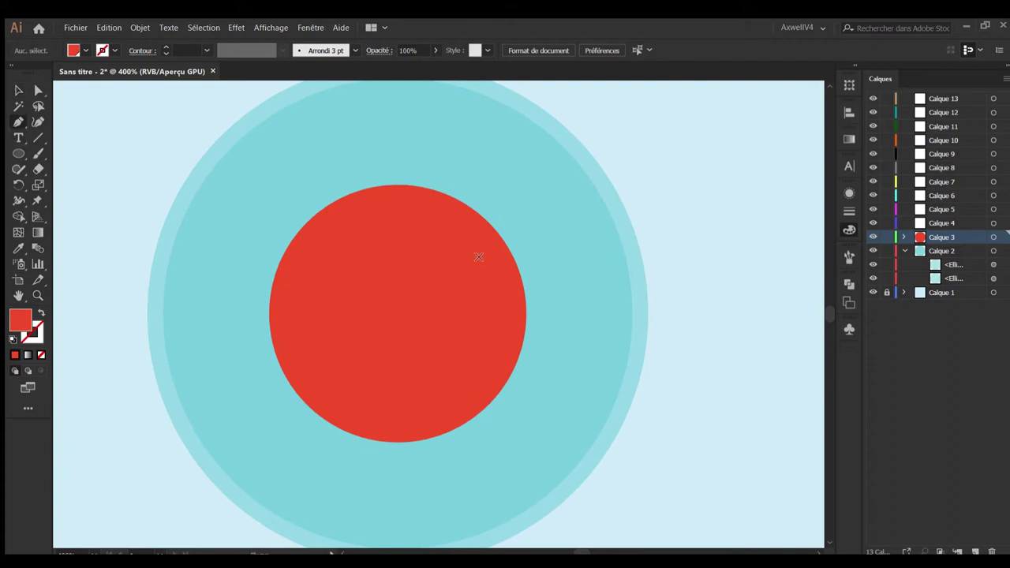
click(468, 206)
drag(292, 282, 310, 252)
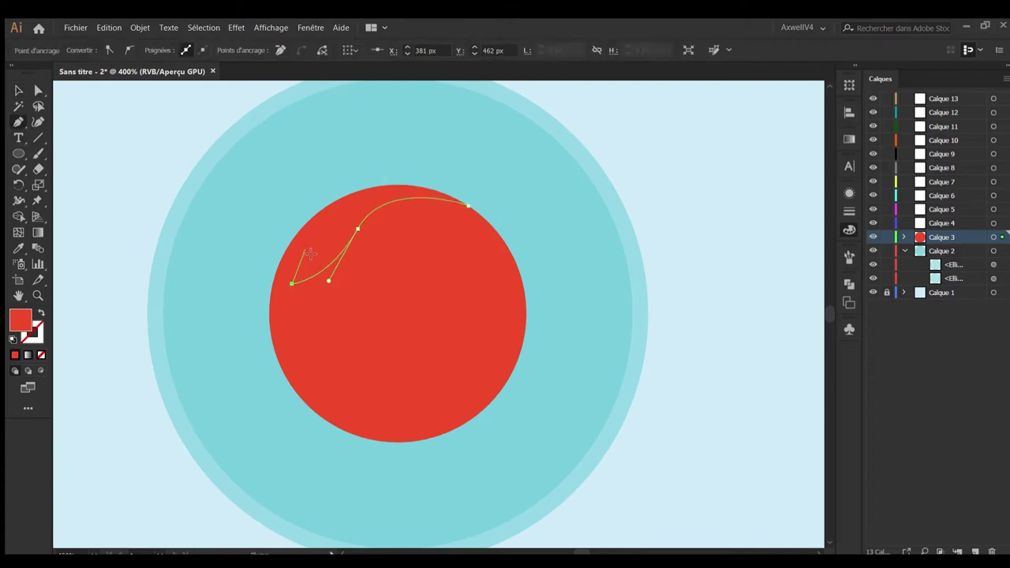
mouse_move(334, 174)
mouse_down()
mouse_move(335, 221)
mouse_move(289, 282)
mouse_move(261, 264)
mouse_up()
click(271, 270)
click(335, 196)
click(293, 281)
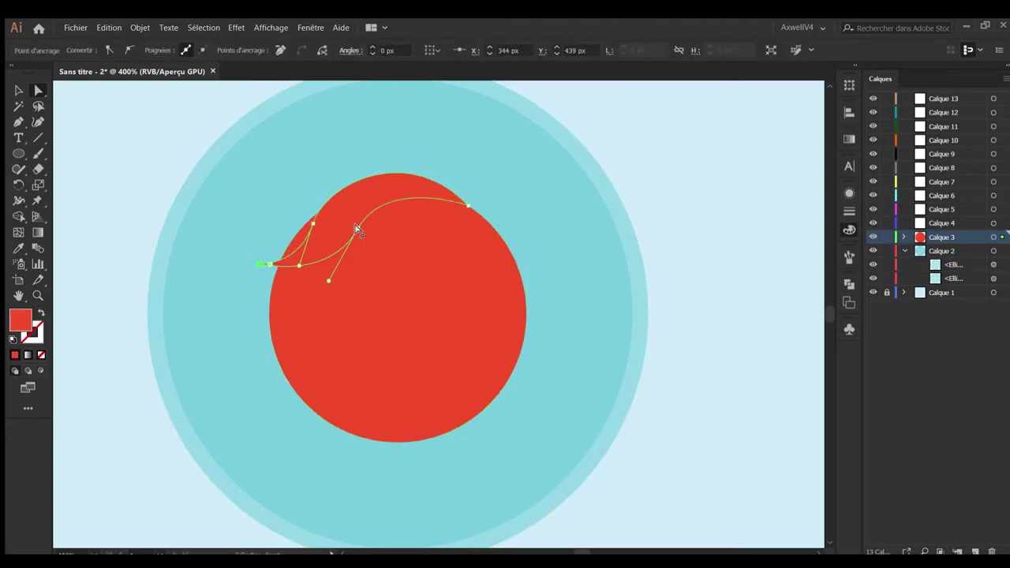
key(v)
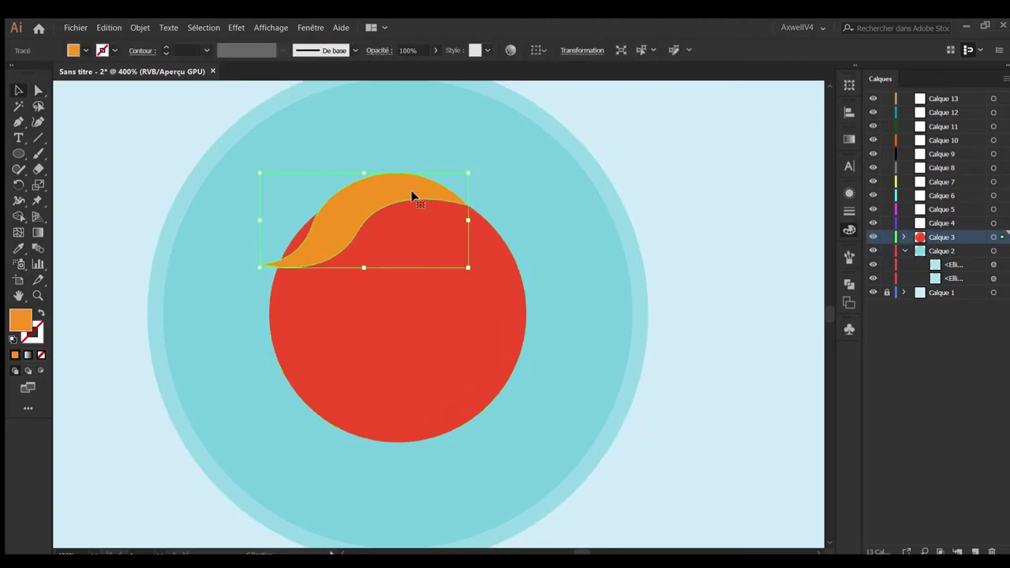
Refine the fin's anchors, lowering its right tip onto the body and smoothing its top.
click(38, 90)
click(363, 261)
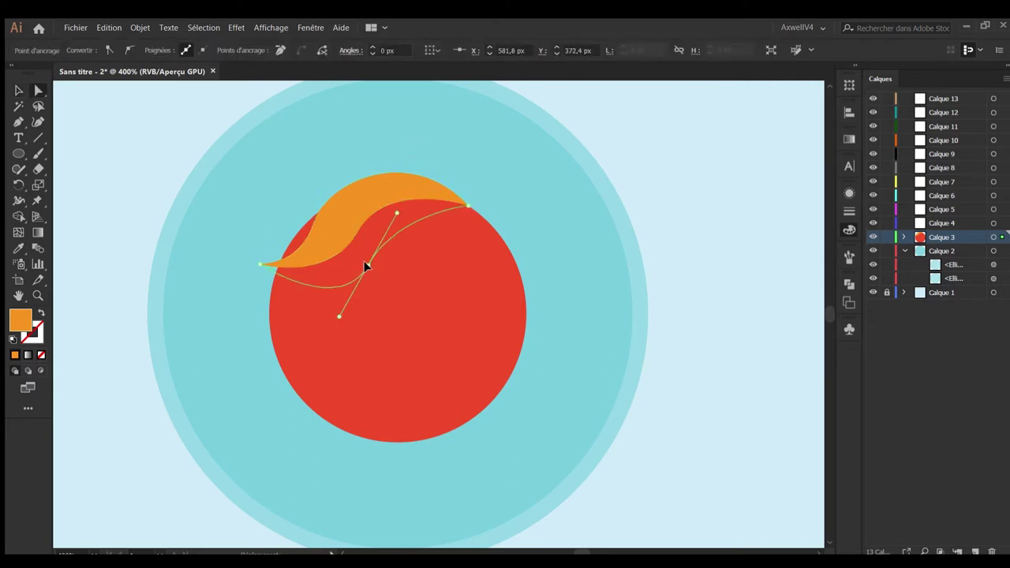
drag(394, 208, 392, 200)
drag(469, 208, 469, 230)
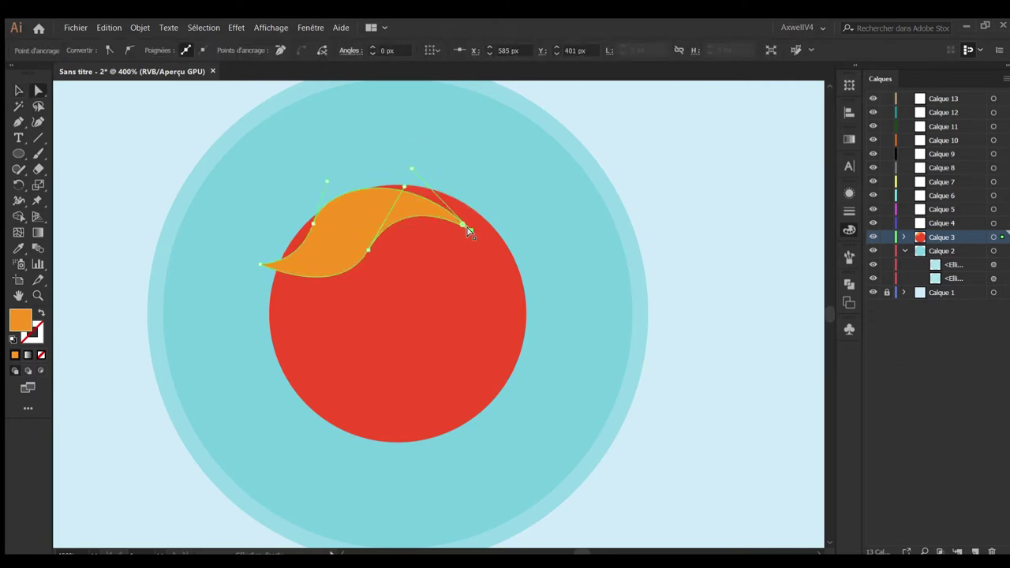
drag(411, 140, 429, 130)
key(ctrl+shift+a)
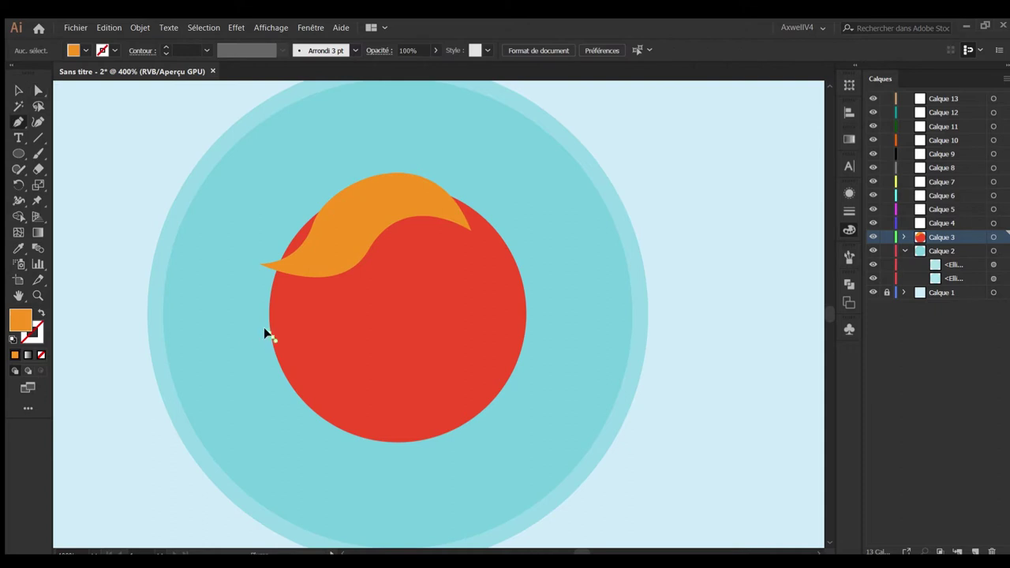
Draw a small closed tail fin left of the body and nudge it lower.
click(273, 338)
drag(257, 342, 250, 353)
drag(241, 289, 253, 298)
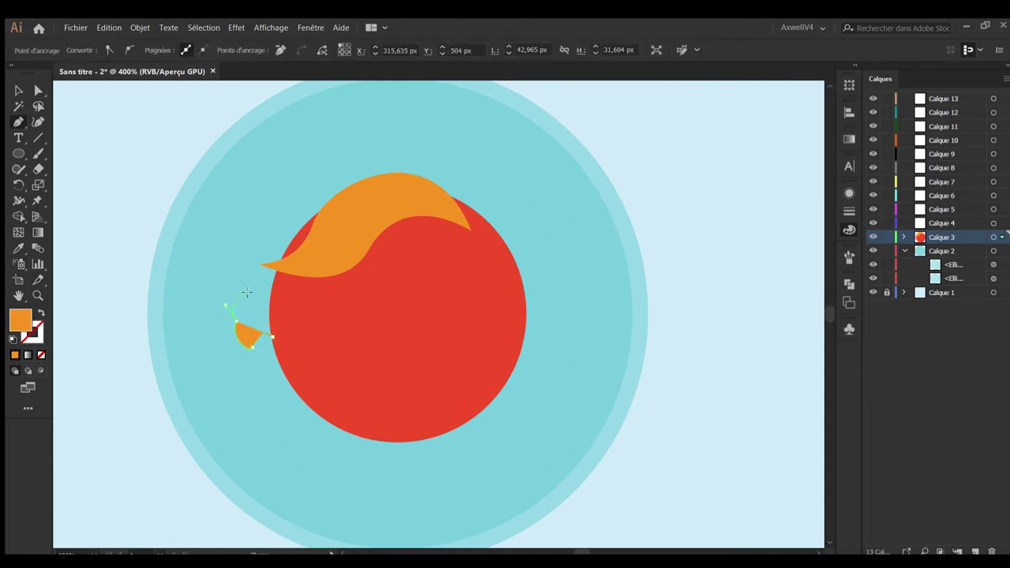
click(272, 337)
key(v)
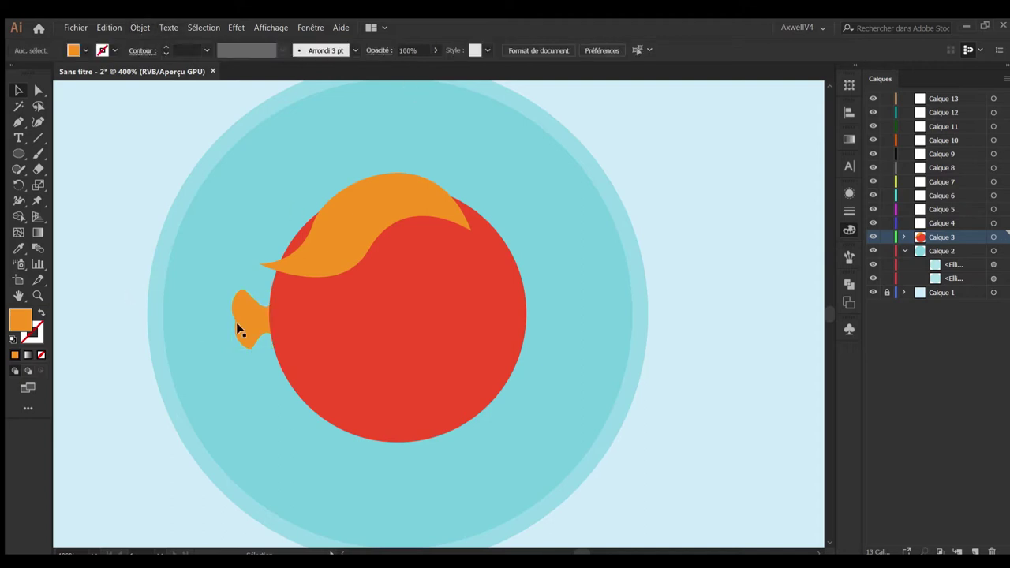
drag(235, 322, 234, 331)
Raise and skew the body's bottom anchor to give a flatter-bottomed fish shape.
click(273, 335)
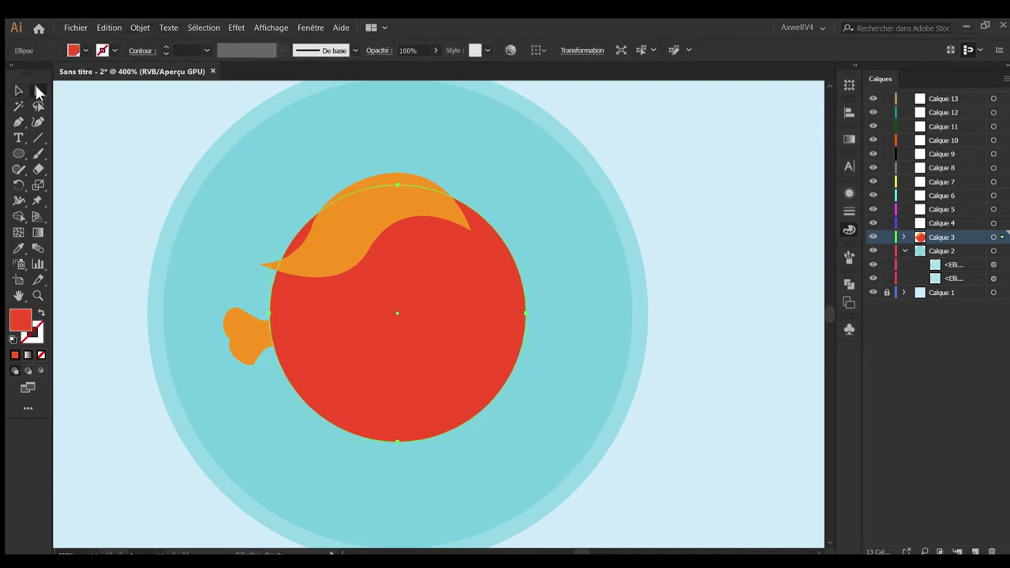
click(395, 440)
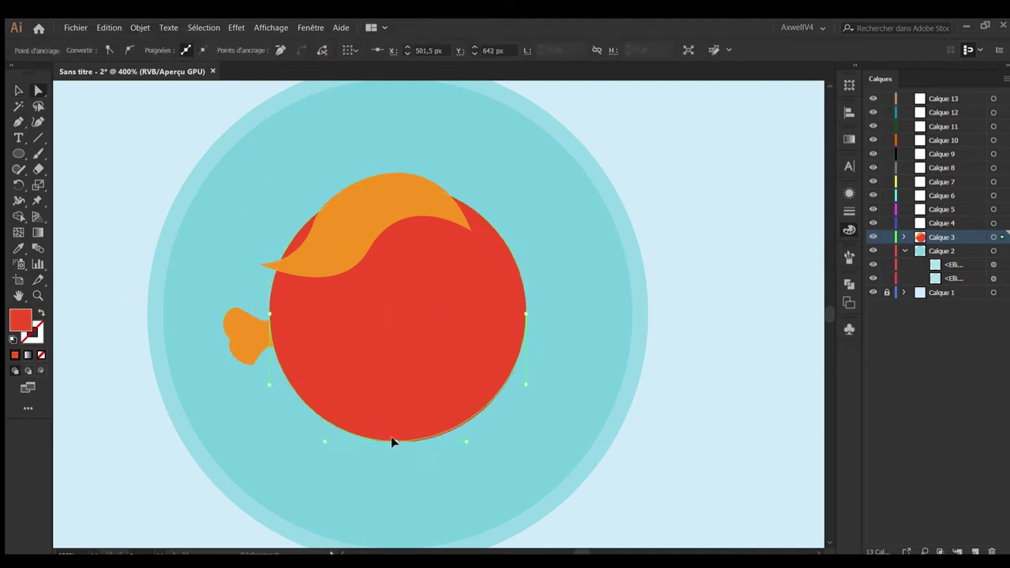
drag(392, 440, 390, 427)
mouse_move(460, 429)
mouse_down()
mouse_move(334, 424)
mouse_move(394, 428)
mouse_up()
click(266, 316)
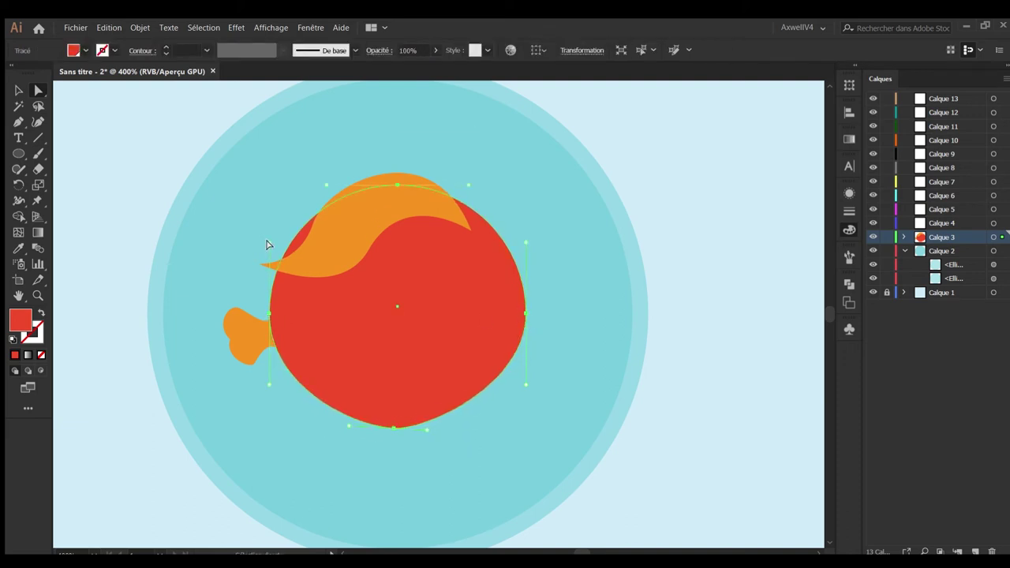
click(268, 315)
Add a large white eye circle and a smaller copy on the body's right side.
click(87, 163)
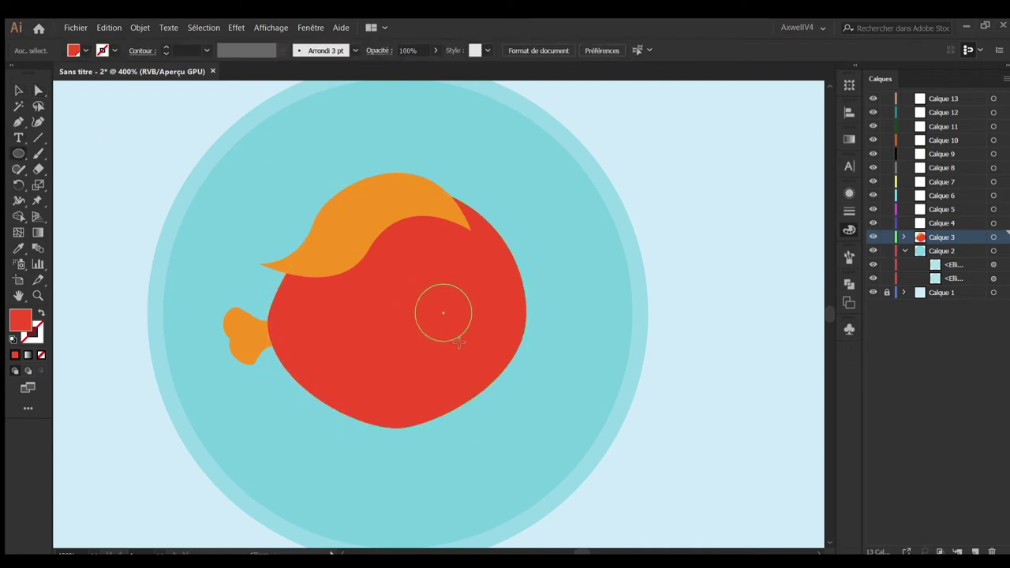
drag(459, 340, 511, 315)
key(v)
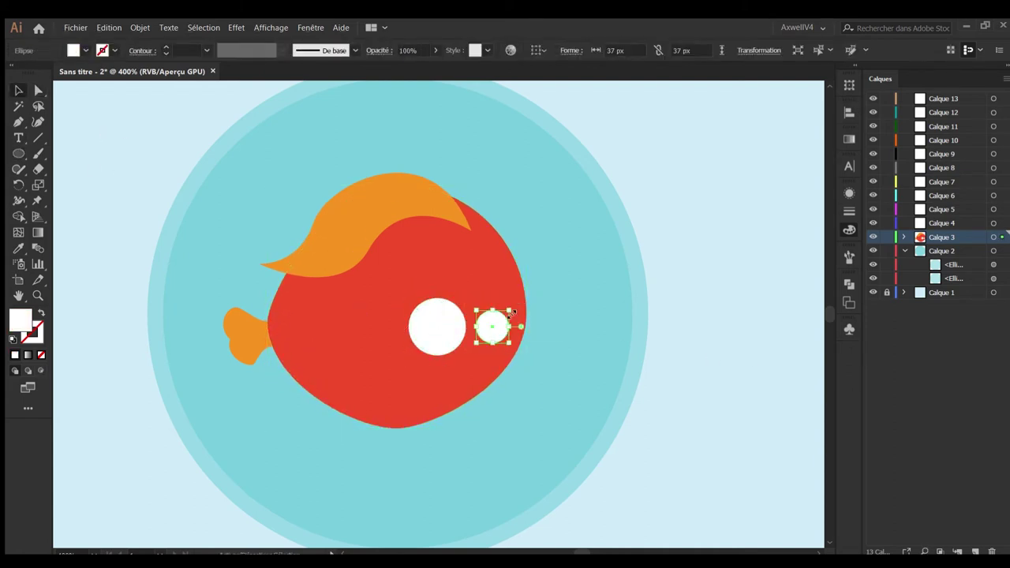
key(ctrl+shift+a)
key(p)
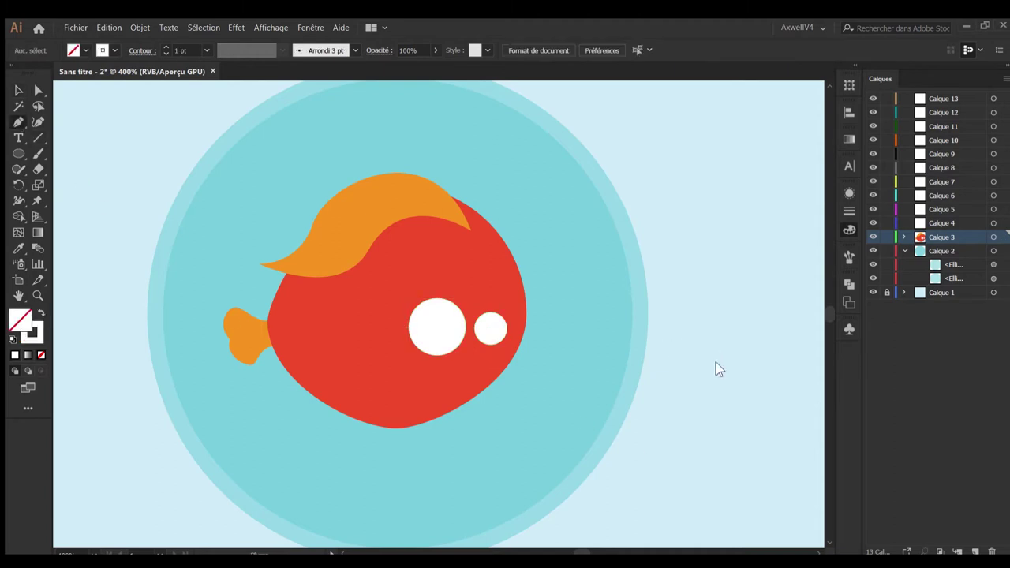
click(34, 331)
Draw the J-shaped snorkel path with a 25 pt dark grey round-cap stroke.
click(472, 366)
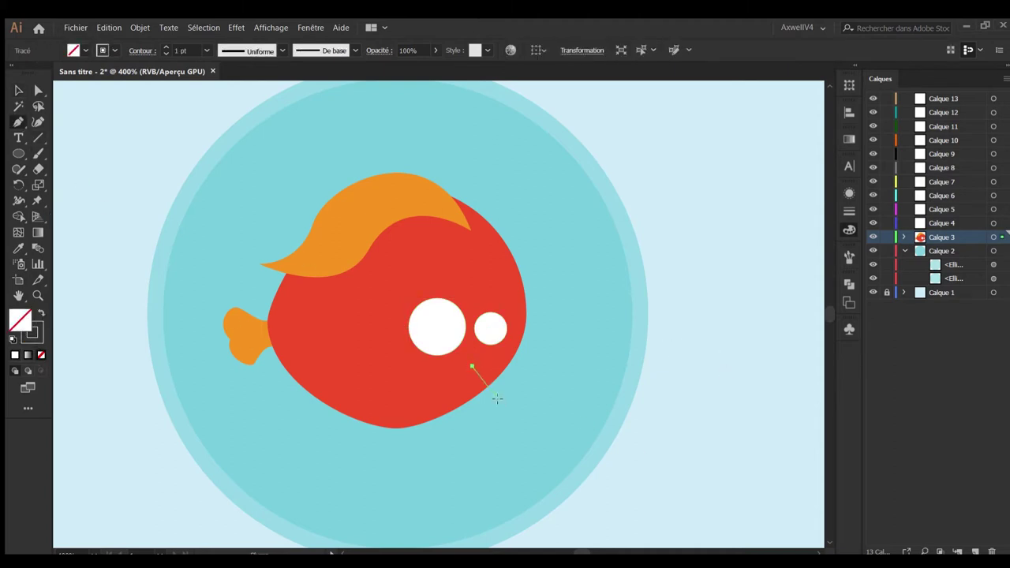
drag(520, 394, 523, 394)
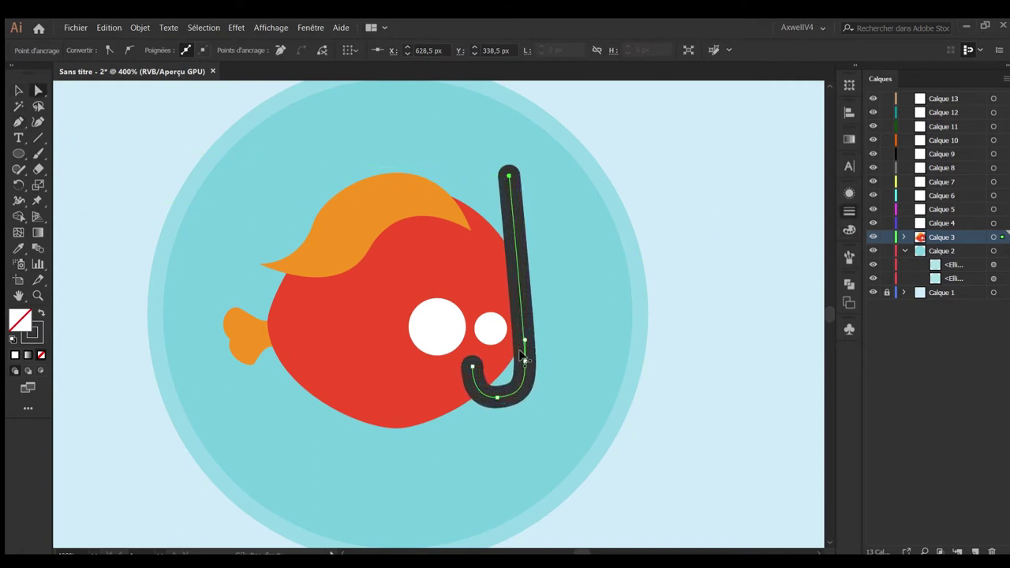
mouse_move(521, 355)
mouse_down()
mouse_move(496, 399)
mouse_move(522, 402)
mouse_up()
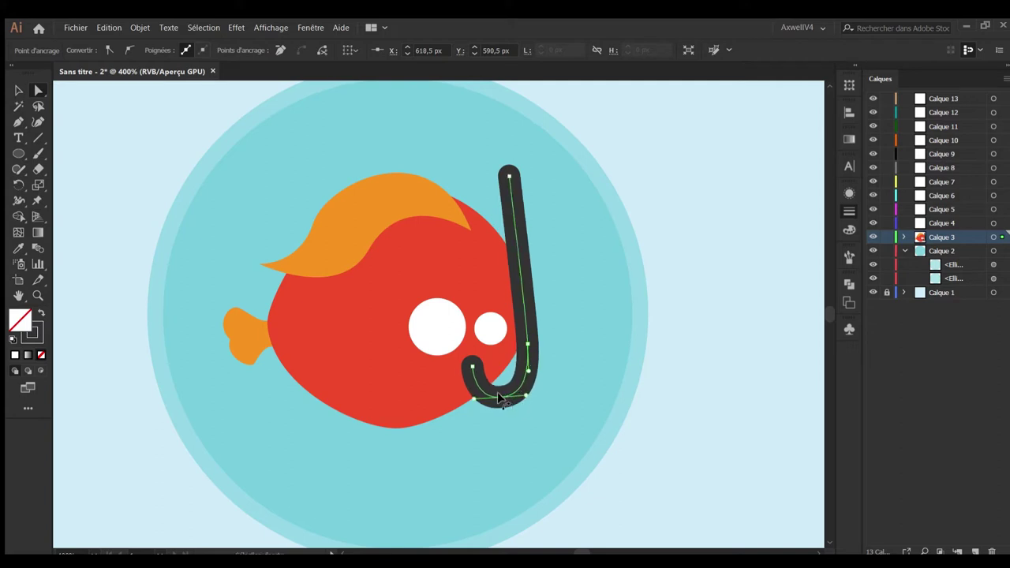
Widen the snorkel, tilt it slightly clockwise, and adjust its bottom anchor.
key(v)
click(514, 385)
click(536, 401)
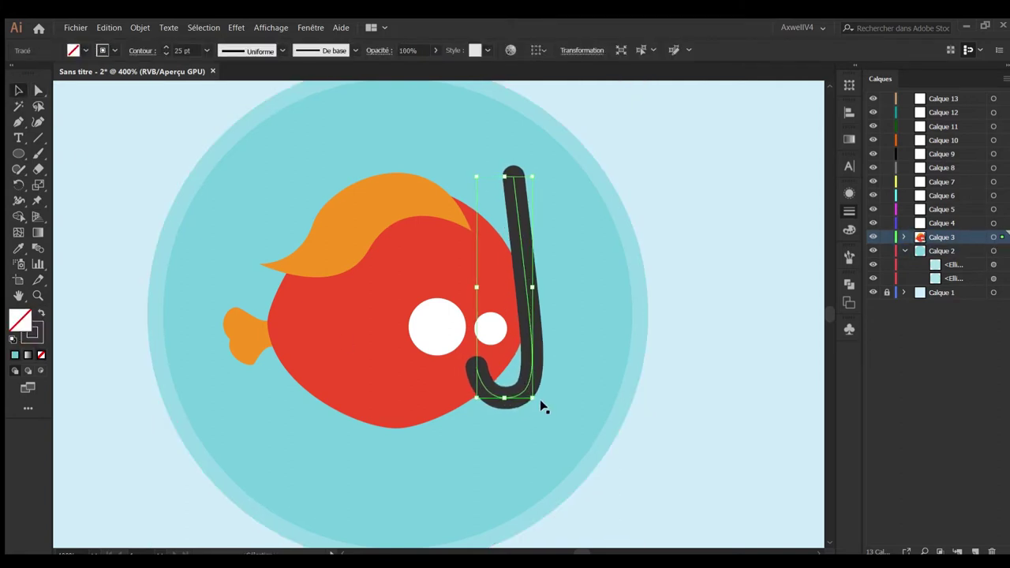
drag(536, 289, 546, 286)
drag(556, 394, 554, 404)
key(a)
click(513, 394)
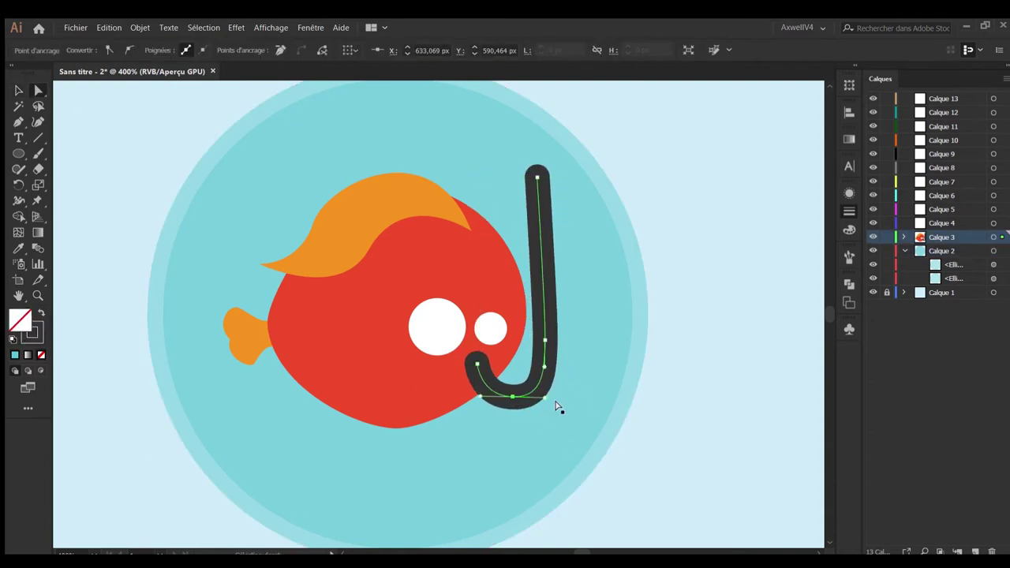
click(607, 451)
scroll(607, 450, up, 1)
Add a red ellipse tucked behind the left eye.
key(v)
click(427, 341)
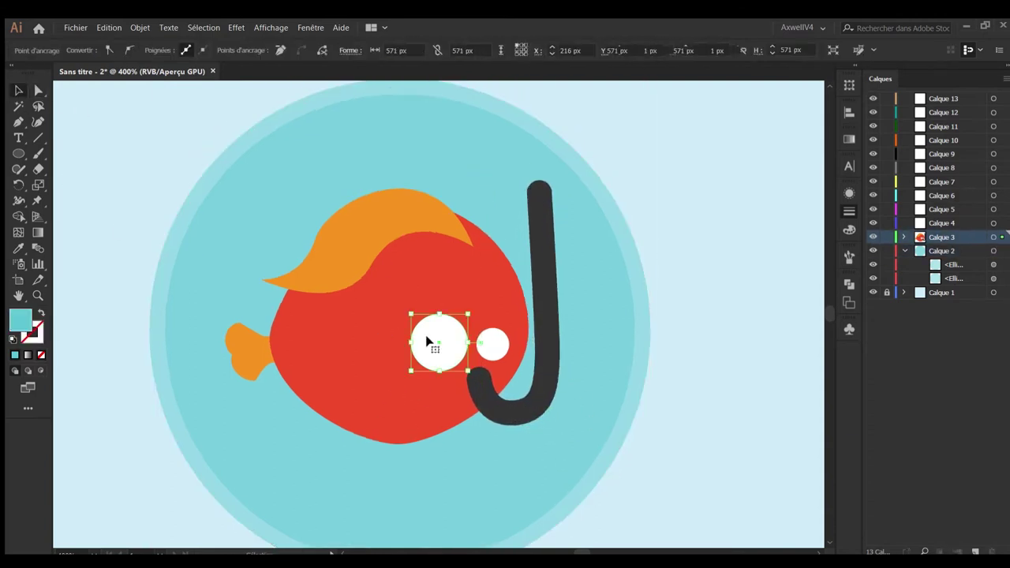
drag(381, 303, 474, 344)
key(i)
click(408, 260)
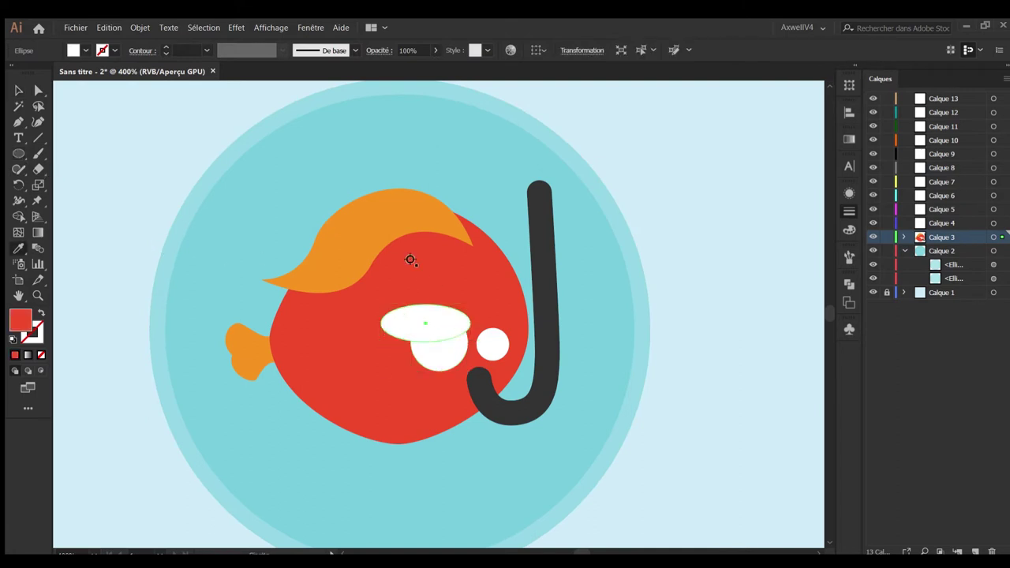
key(ctrl+bracketleft)
key(ctrl+shift+a)
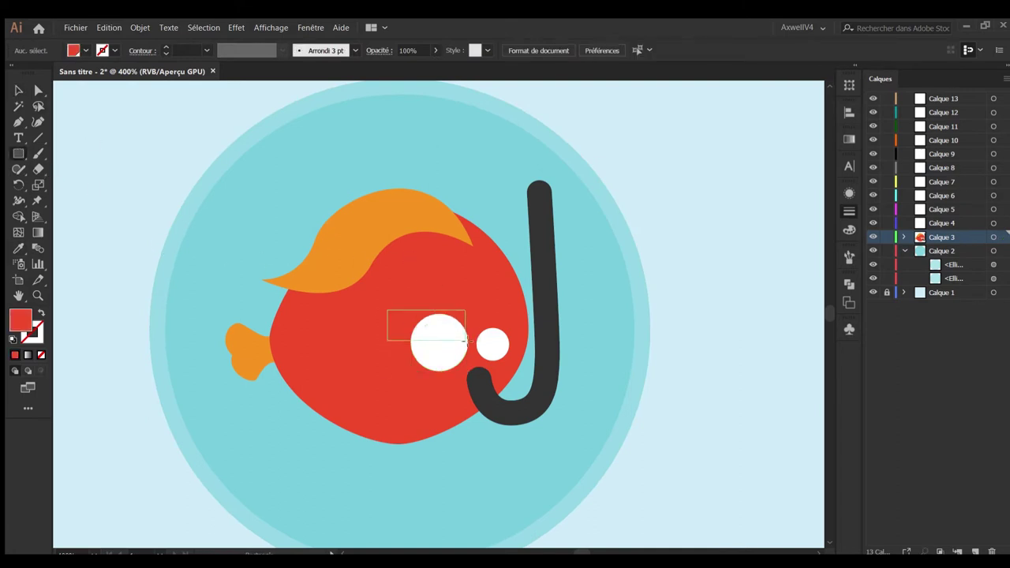
Draw a red eyelid rectangle over the eye tops and brown pupils in both eyes.
drag(514, 341, 516, 352)
key(v)
click(451, 349)
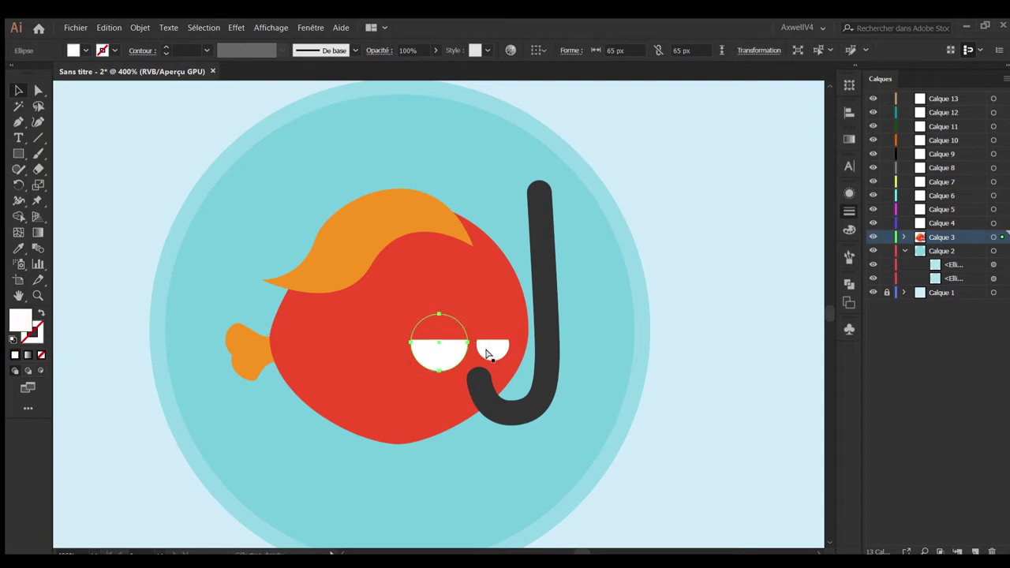
drag(467, 314, 455, 327)
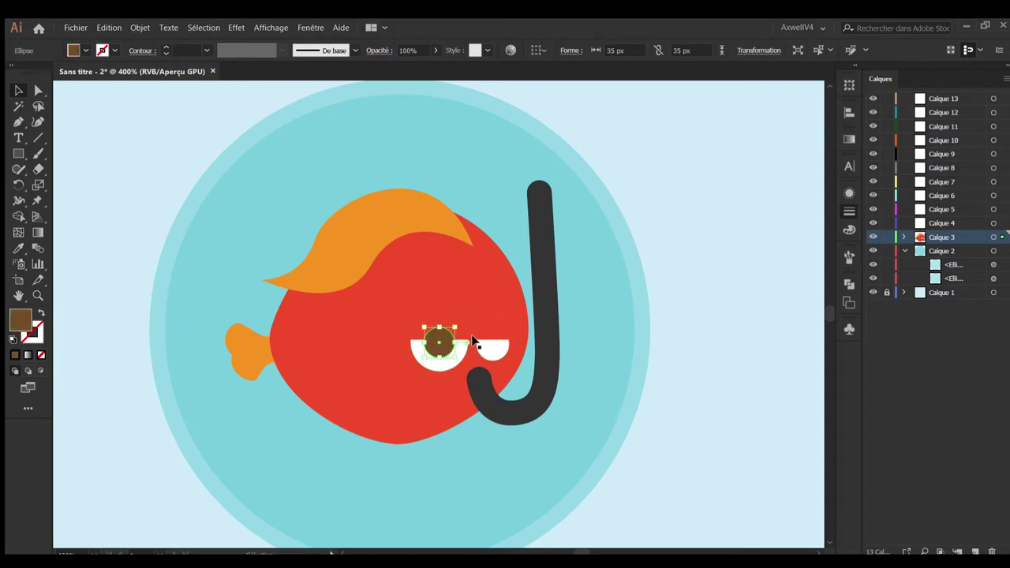
drag(475, 359, 507, 327)
click(442, 319)
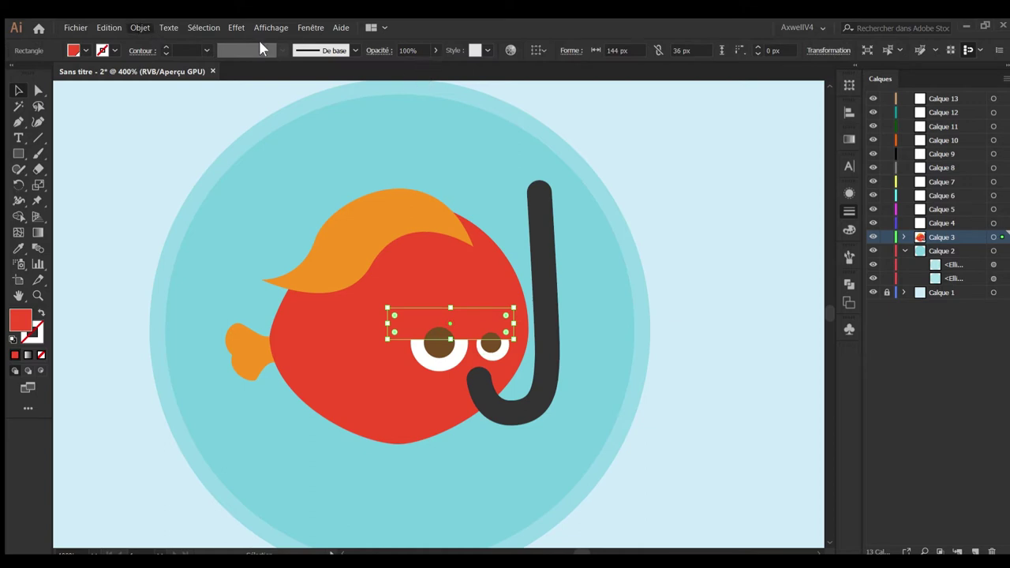
Shift the eye shapes left so they sit under the red eyelid.
scroll(597, 222, down, 1)
click(438, 312)
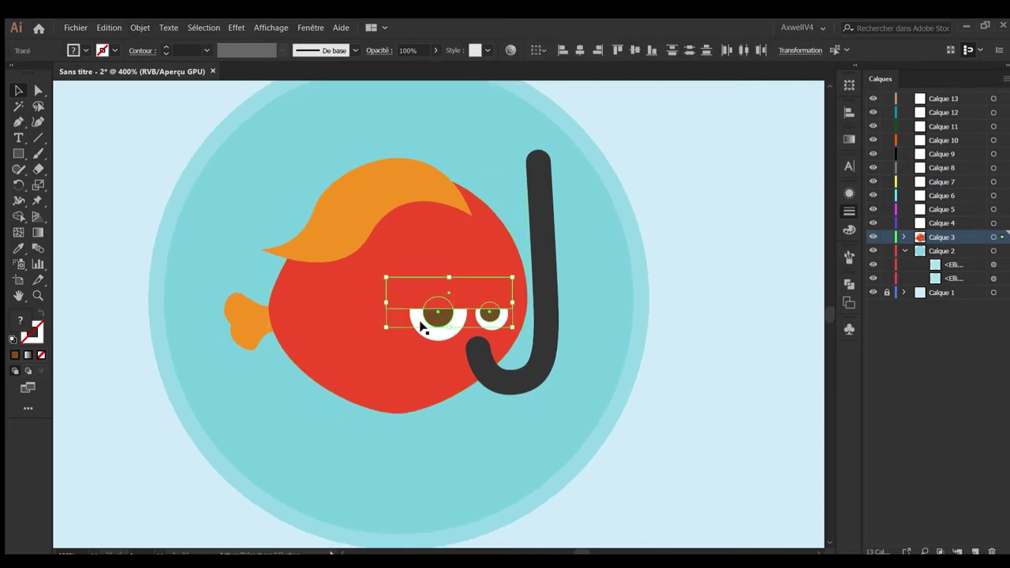
drag(492, 317, 482, 315)
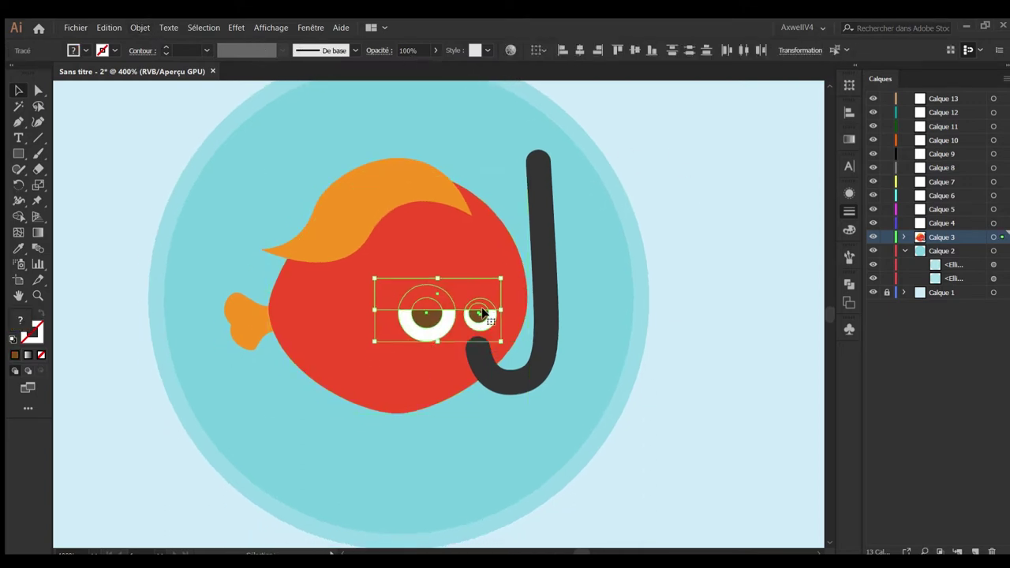
key(a)
click(513, 284)
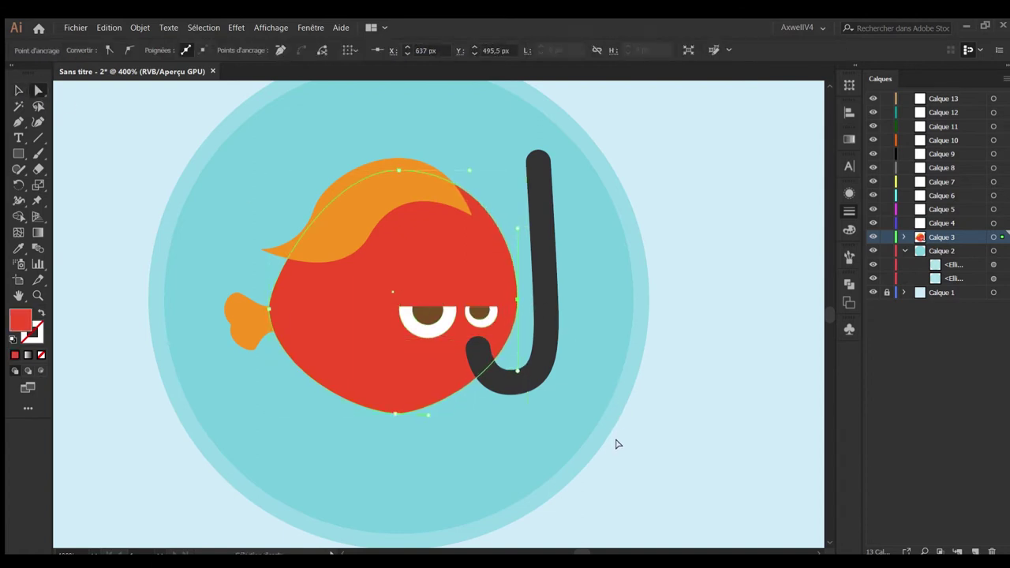
Pen-draw an orange fin under the body and rotate it into place.
click(126, 399)
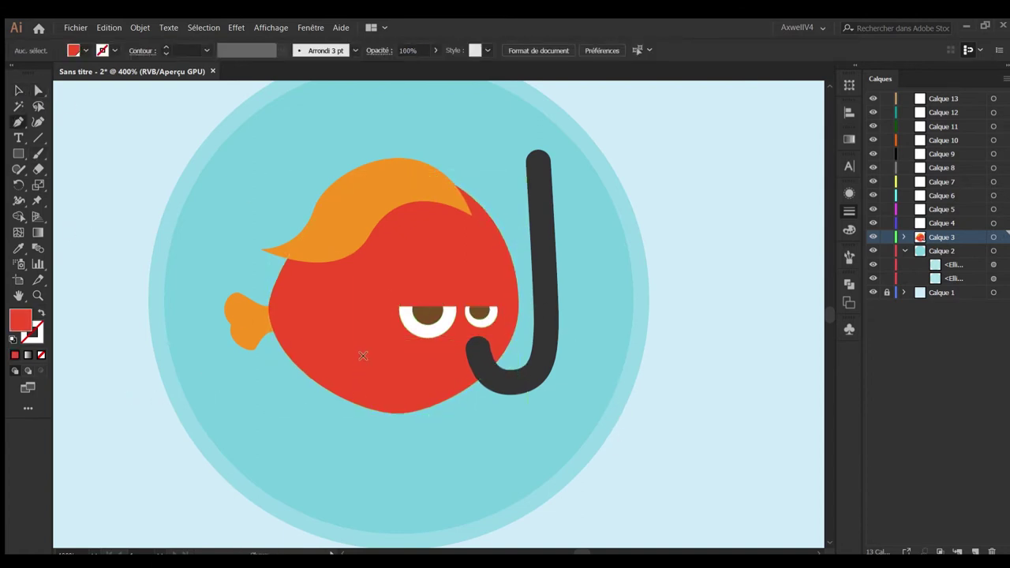
drag(376, 394, 363, 430)
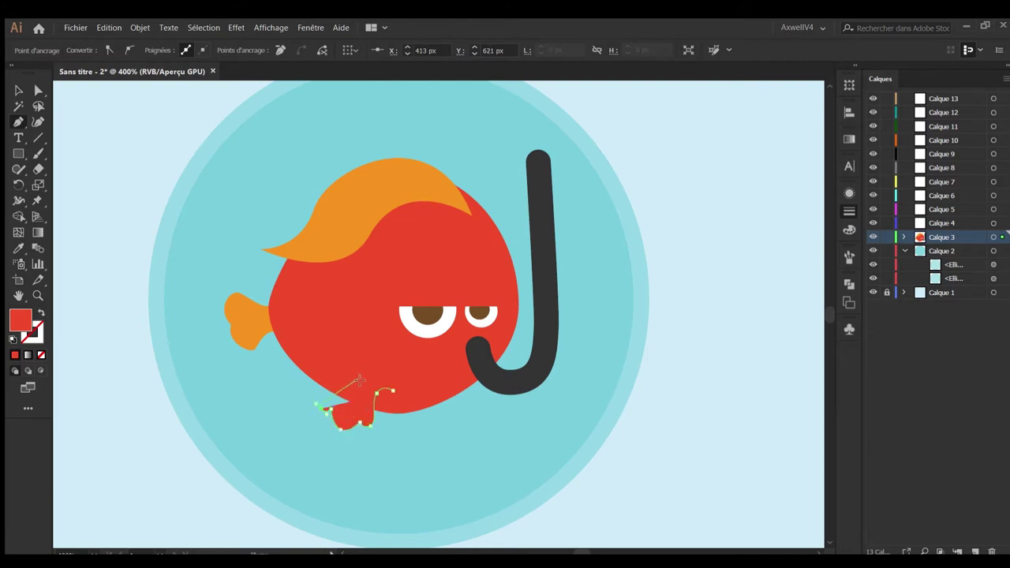
click(386, 376)
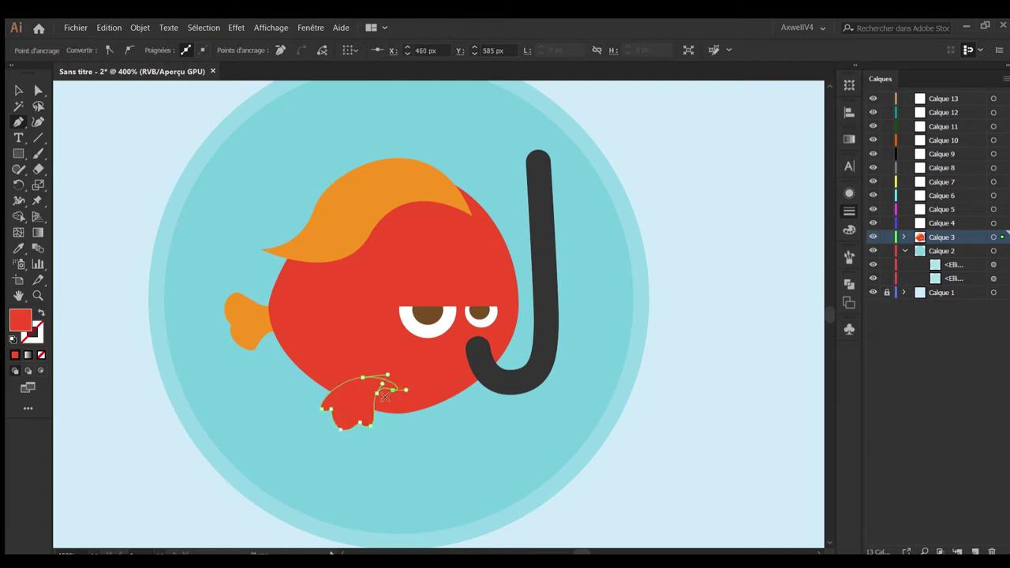
click(385, 395)
key(v)
key(i)
key(v)
drag(427, 432, 419, 460)
Place a rotated copy of the fin further back under the belly.
mouse_move(379, 410)
mouse_down()
mouse_move(420, 418)
mouse_move(483, 402)
mouse_up()
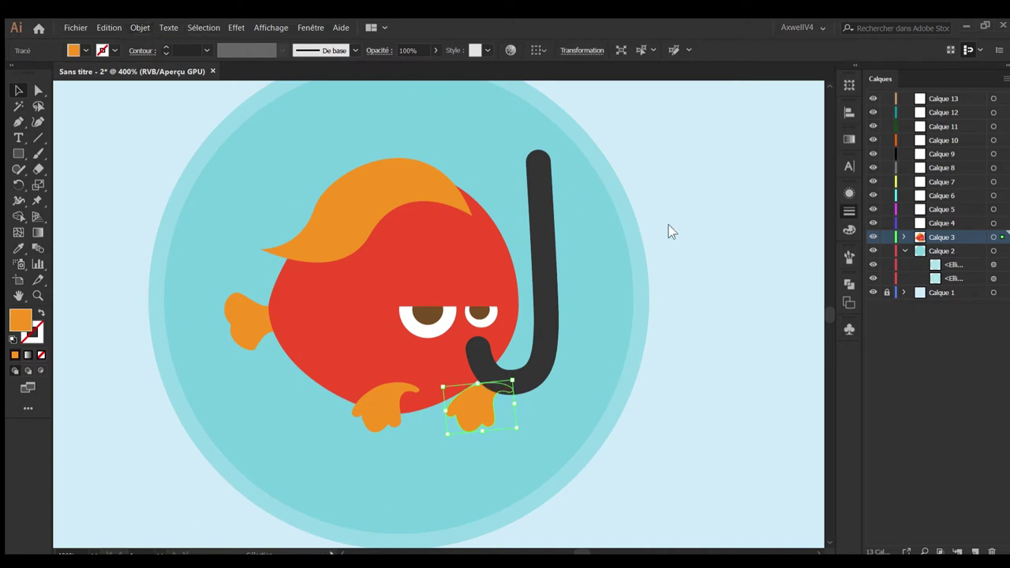
drag(498, 404, 484, 404)
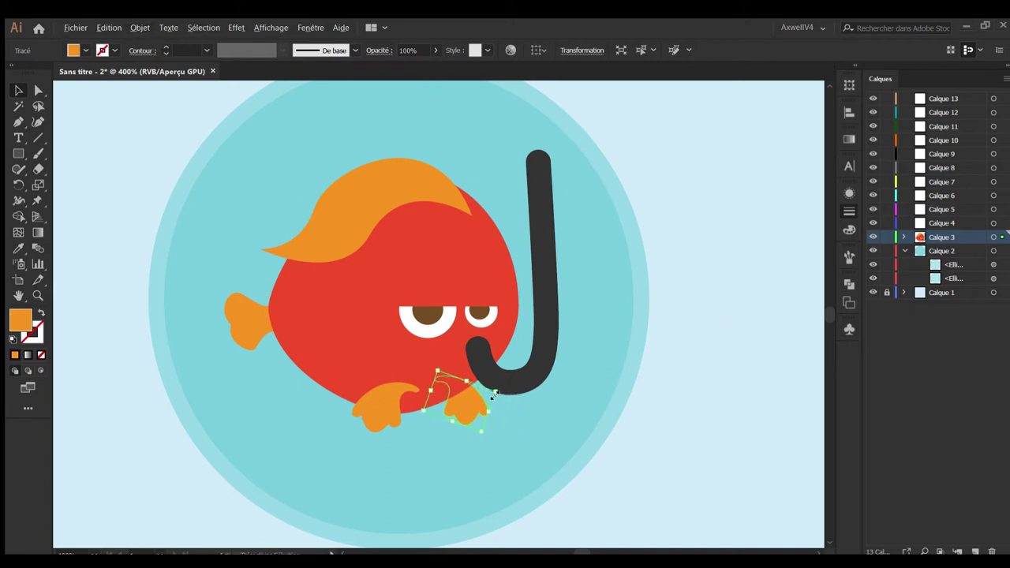
click(492, 435)
click(345, 410)
scroll(237, 315, up, 1)
Draw a crescent brow above the left eye, coloured from the body red.
key(p)
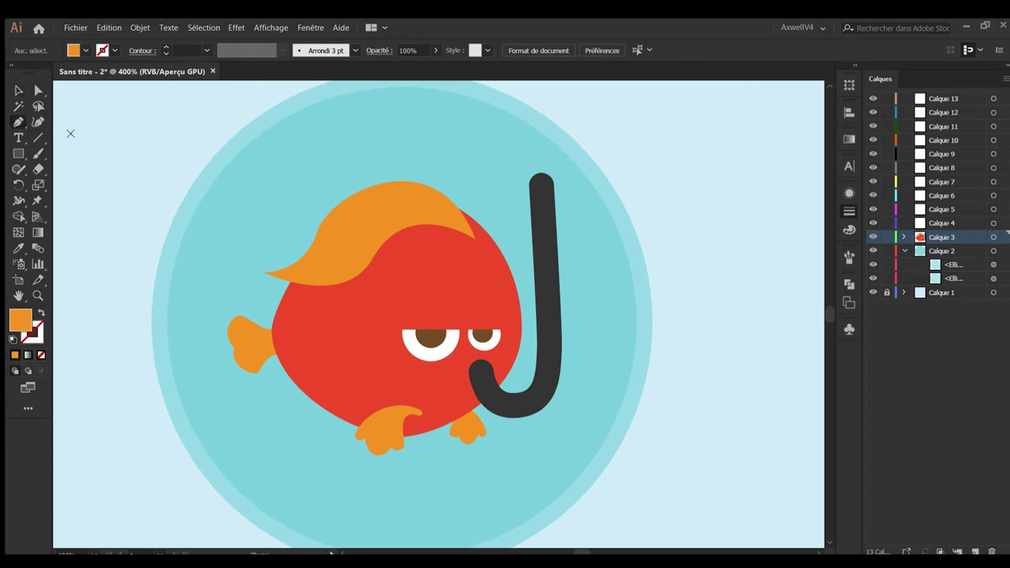
mouse_move(456, 318)
mouse_down()
mouse_move(473, 298)
mouse_move(451, 266)
mouse_up()
click(456, 318)
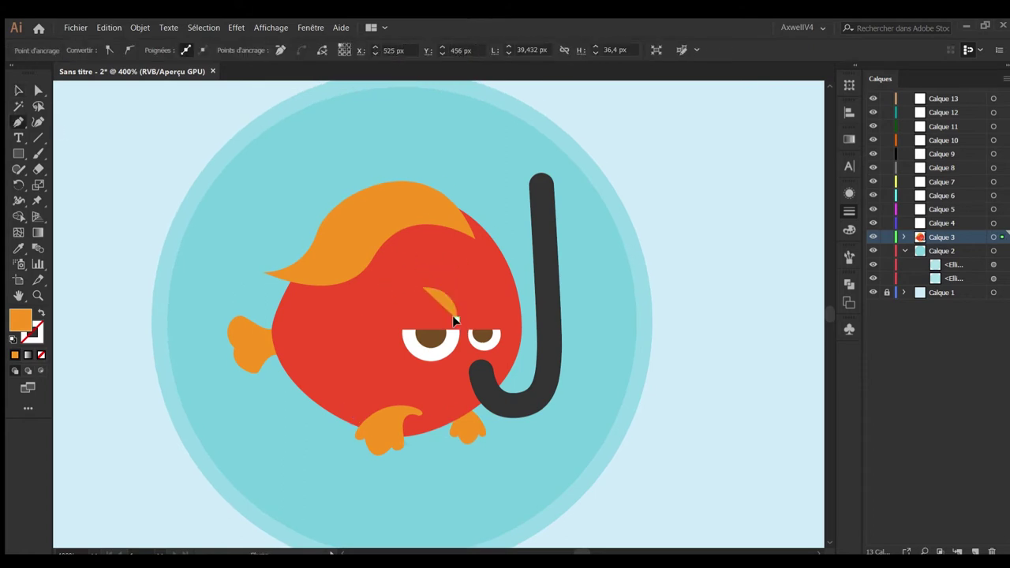
key(i)
click(315, 322)
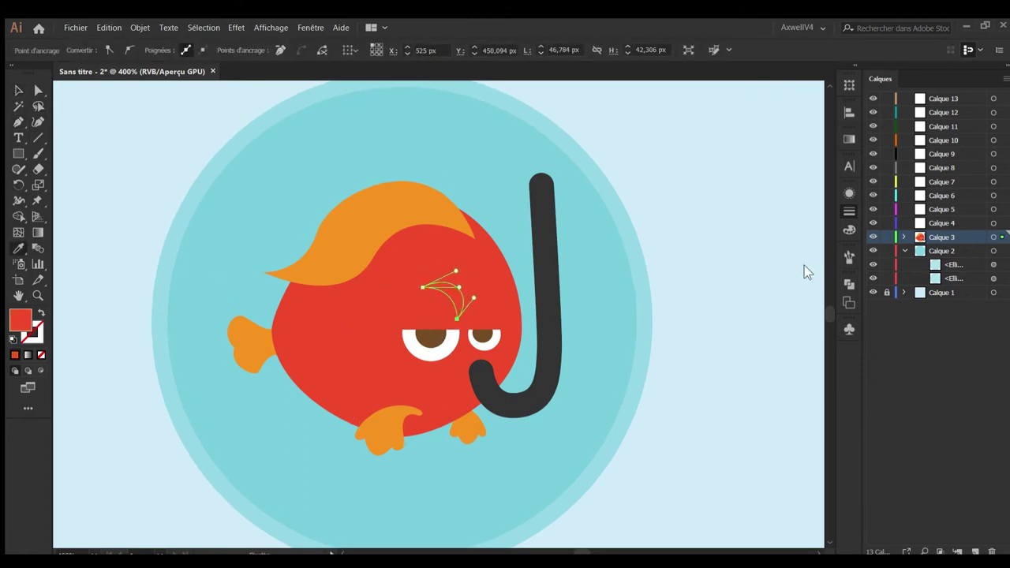
Duplicate the brow above the right eye.
key(v)
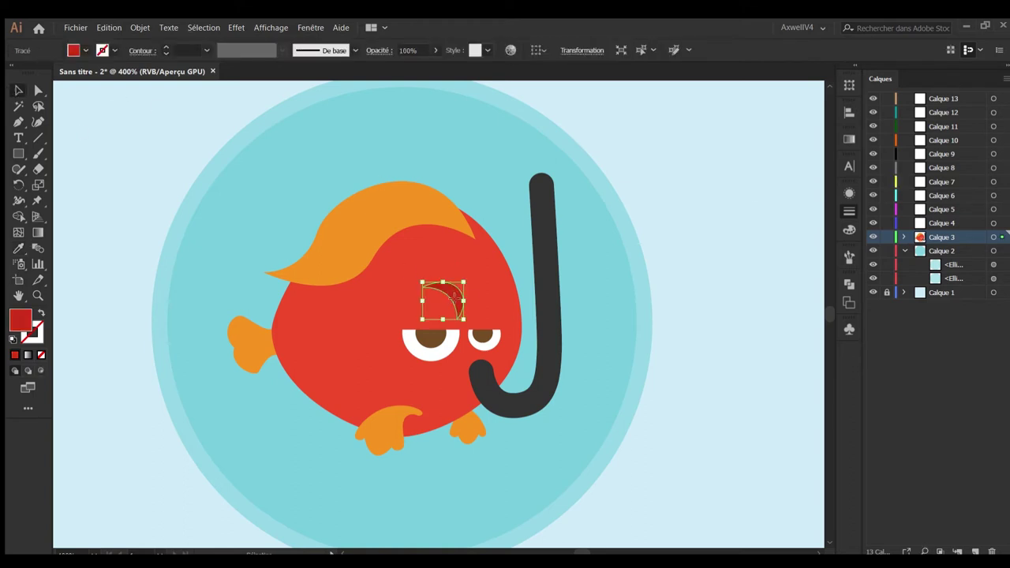
drag(461, 284, 509, 292)
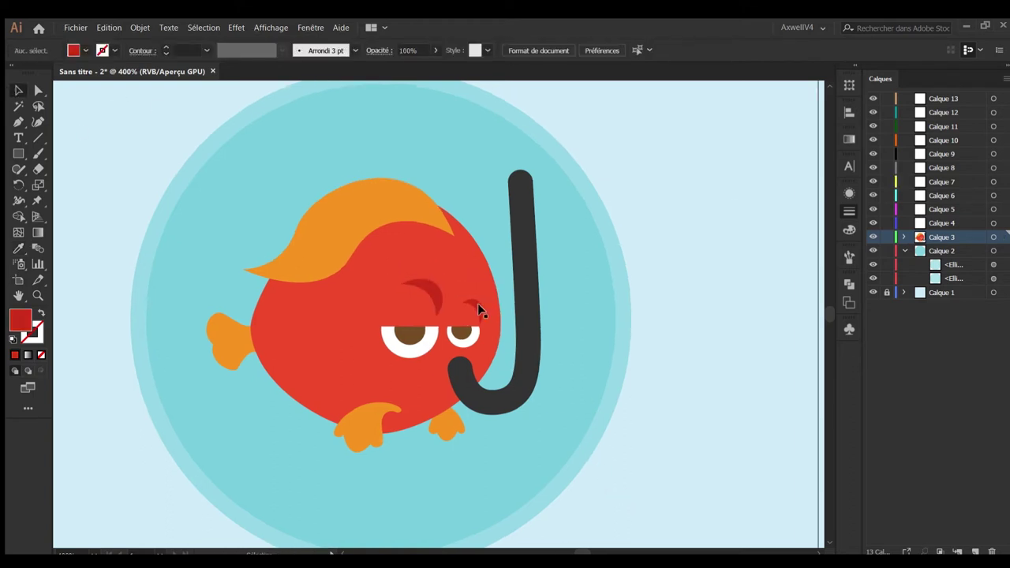
click(483, 333)
scroll(473, 316, down, 2)
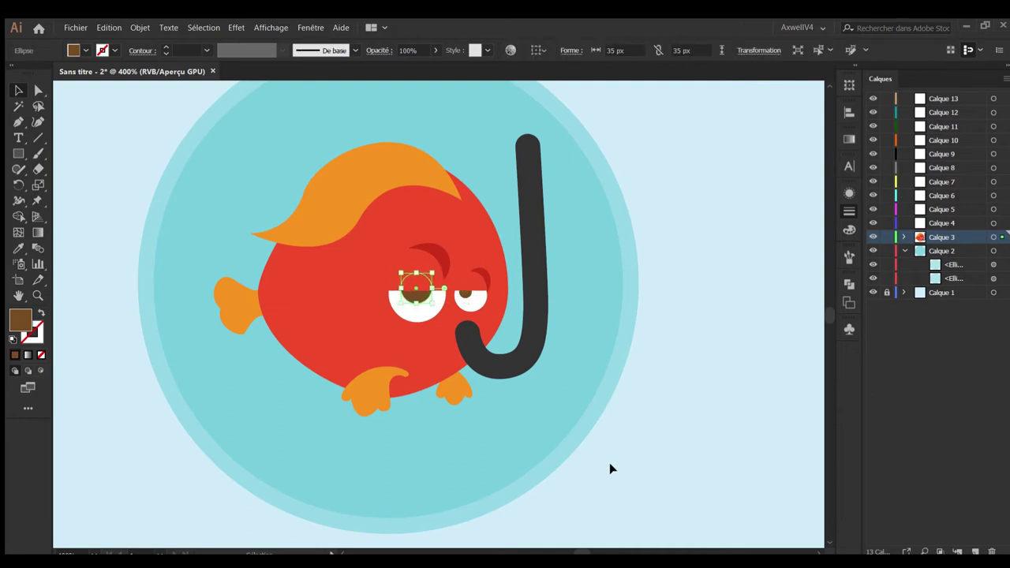
Refine the right pupil and adjust anchors on the orange crest.
click(494, 454)
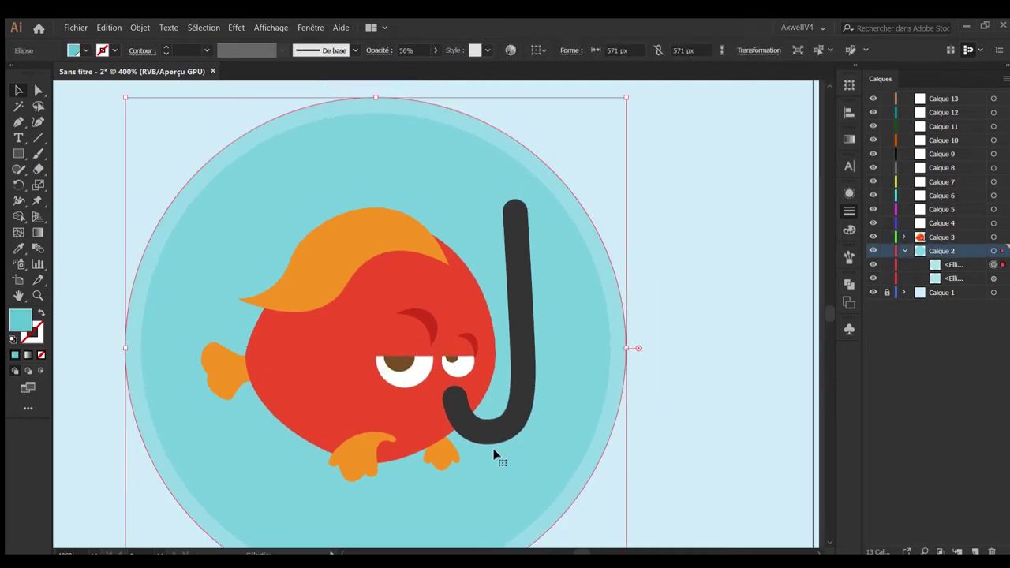
click(455, 356)
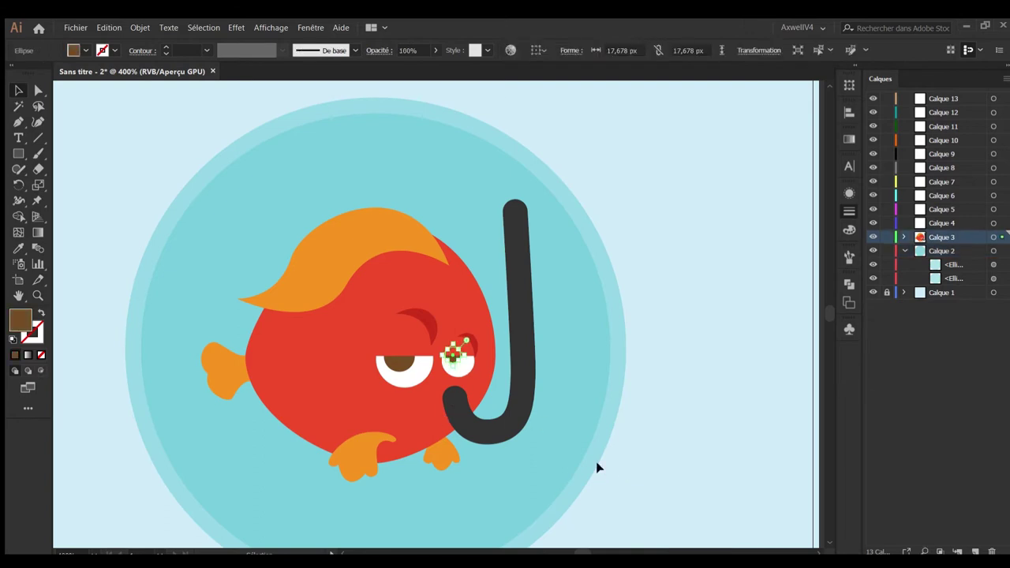
click(339, 245)
click(38, 90)
click(293, 237)
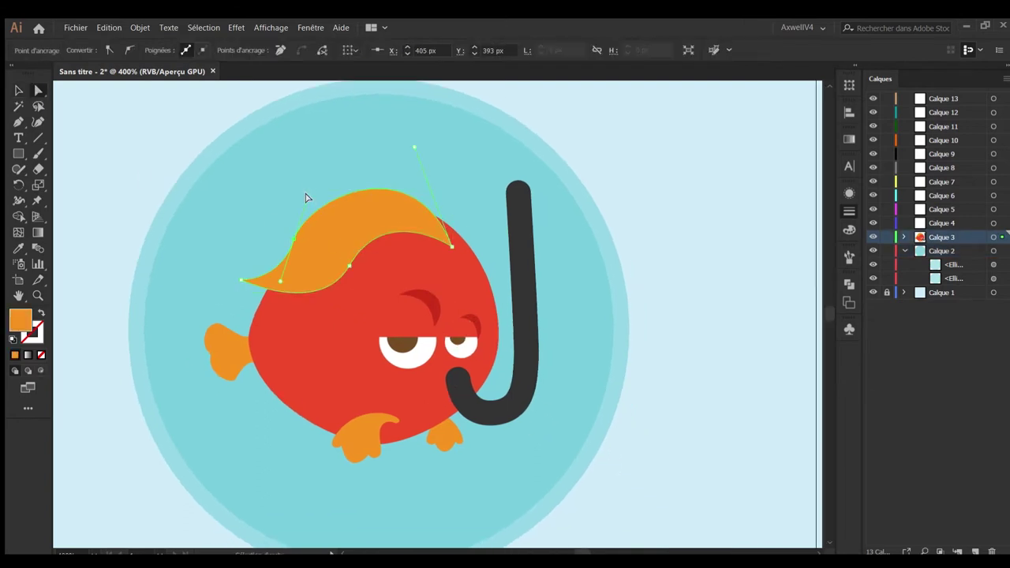
key(v)
Fit the view to the fish and tilt the snorkel tube to a slight angle.
key(ctrl+shift+a)
key(ctrl+0)
key(ctrl+plus)
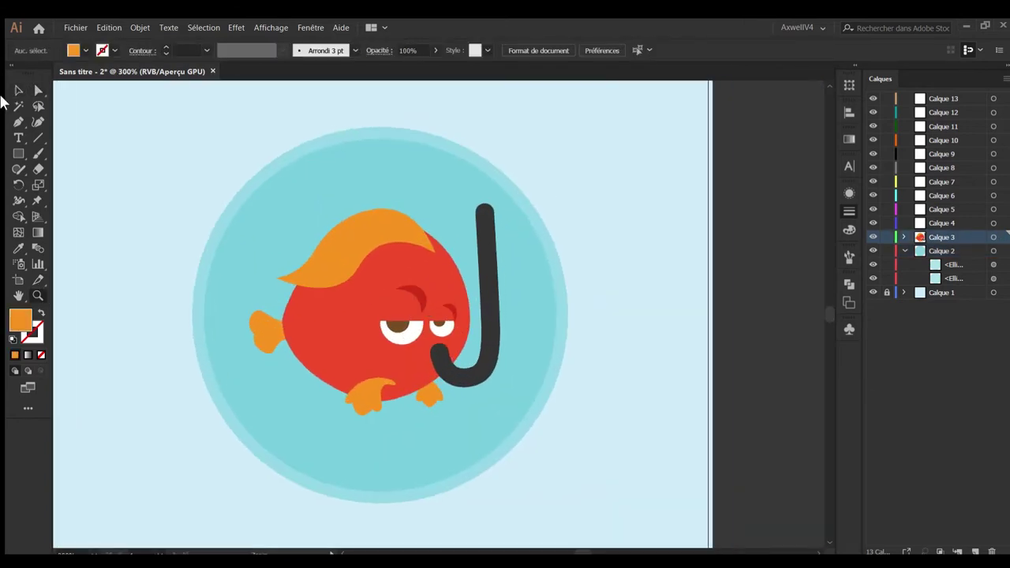
click(269, 331)
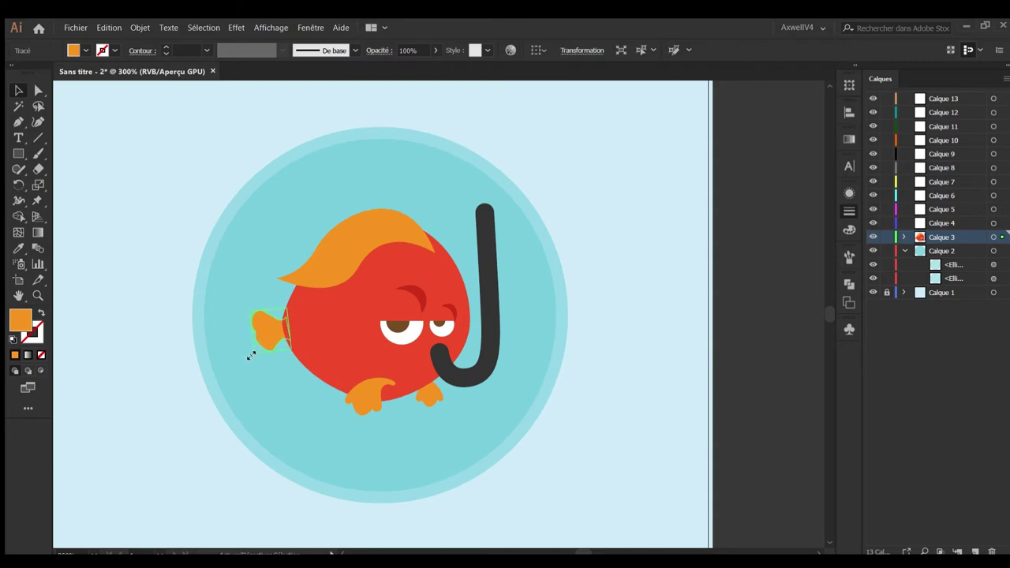
click(485, 229)
click(723, 195)
click(472, 367)
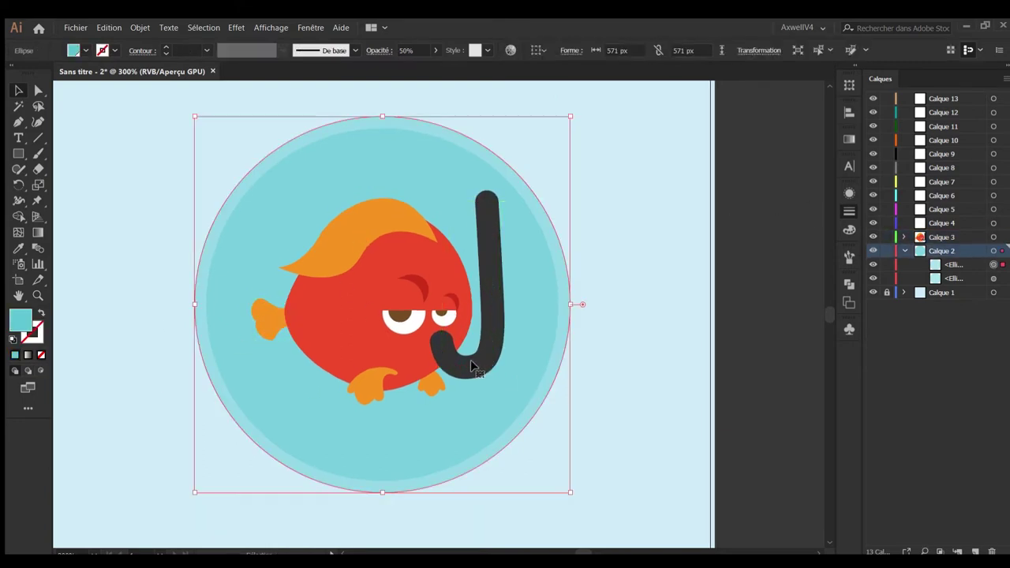
click(450, 363)
drag(489, 379, 572, 410)
key(a)
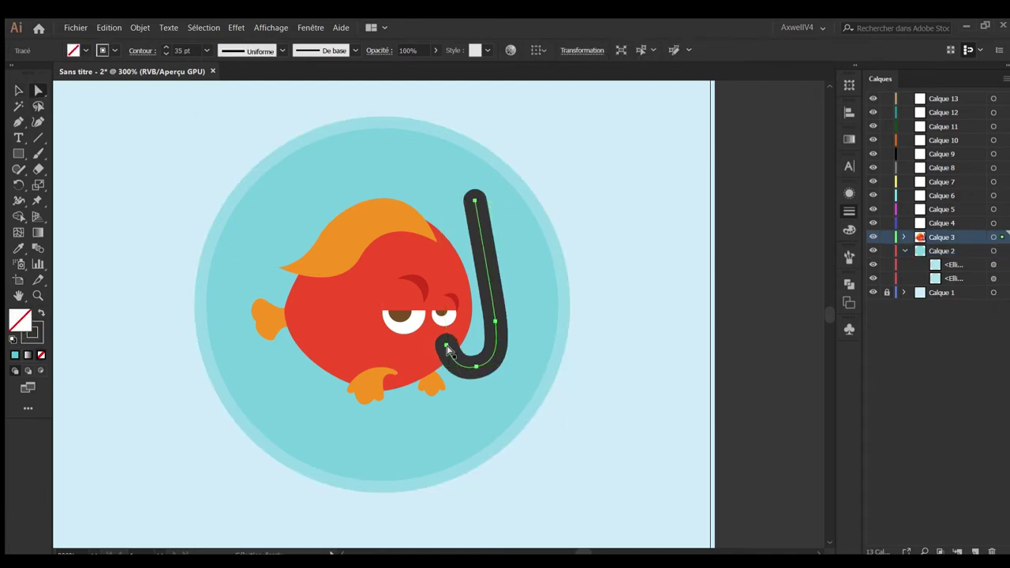
key(ctrl+shift+a)
Copy the brow down and rotate it into a dark red lip at the snorkel's mouthpiece.
key(ctrl+equal)
key(ctrl+equal)
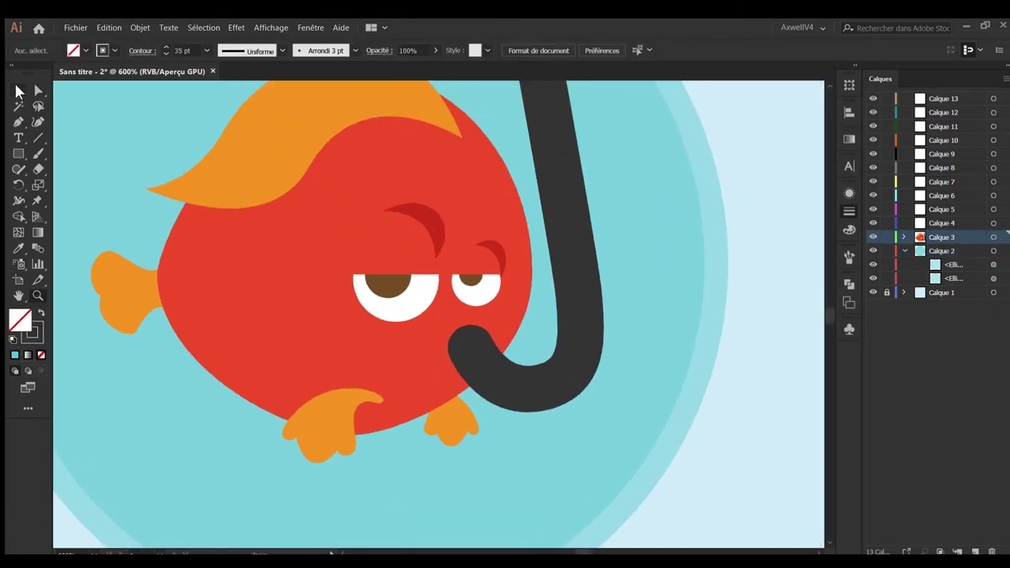
alt+drag(411, 209, 408, 355)
drag(442, 385, 424, 353)
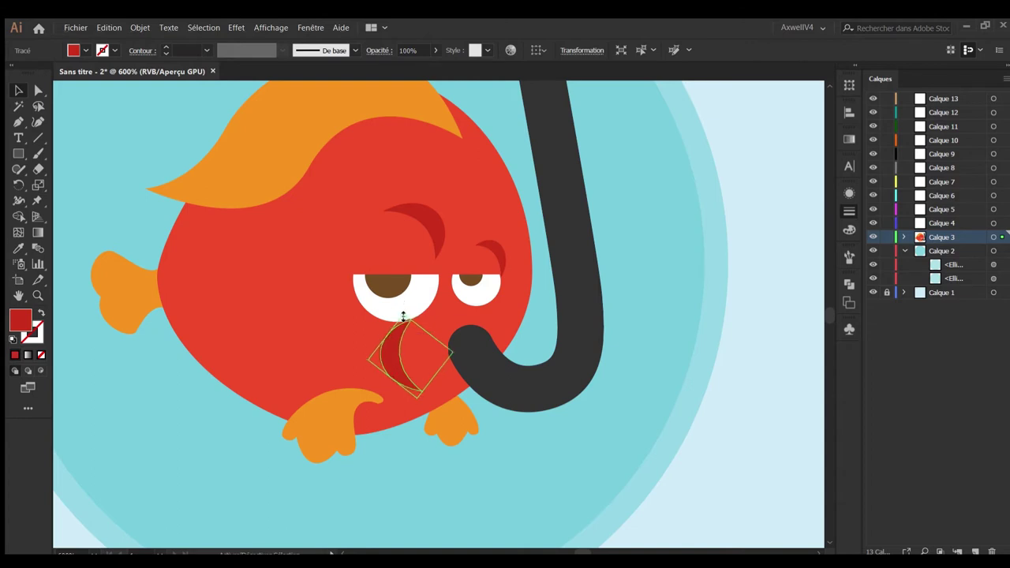
scroll(424, 352, right, 1)
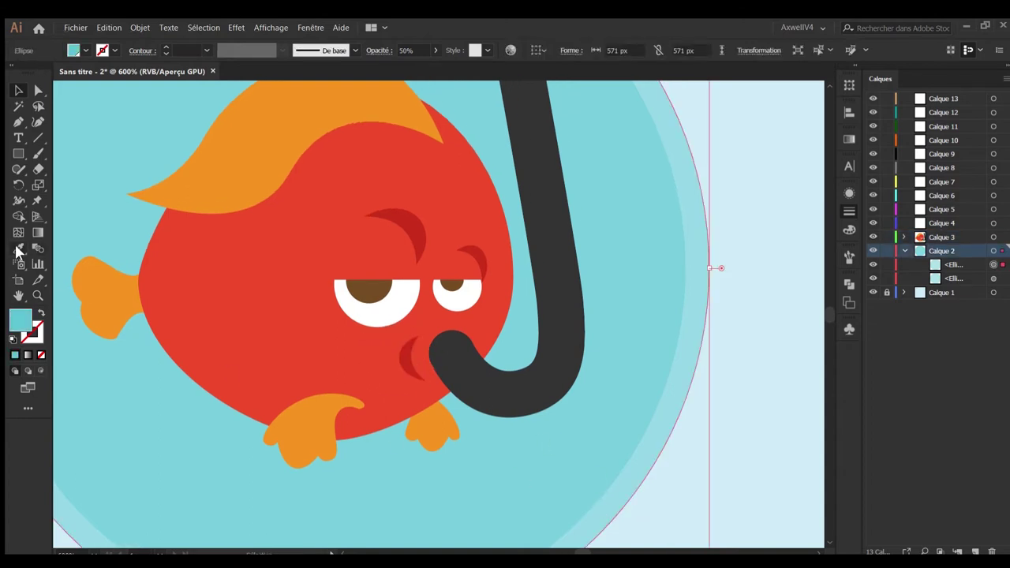
Give the rear lower fin a darker orange fill and zoom back out to the bowl.
click(432, 426)
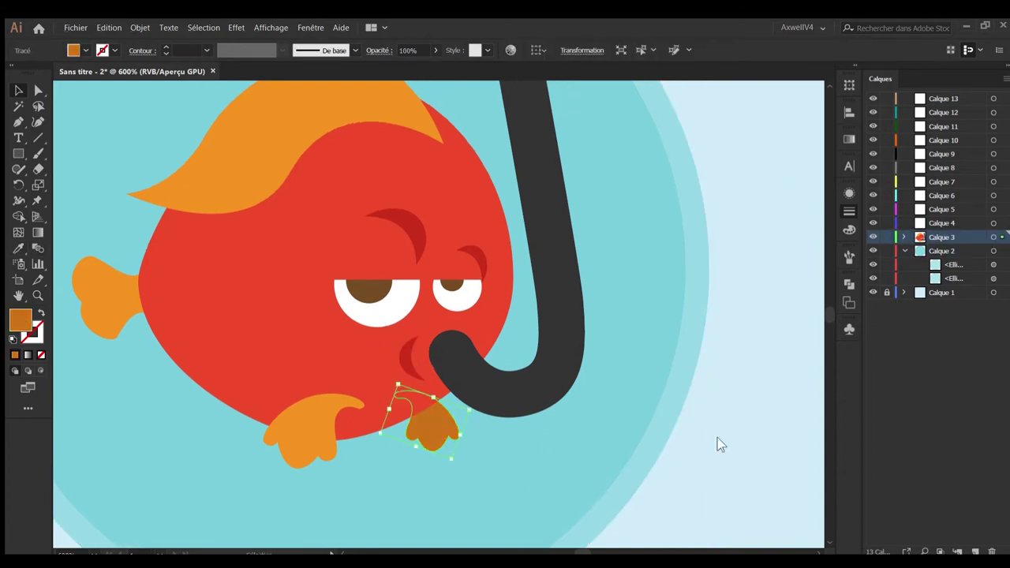
key(ctrl+shift+a)
key(ctrl+0)
alt+scroll(442, 236, up, 5)
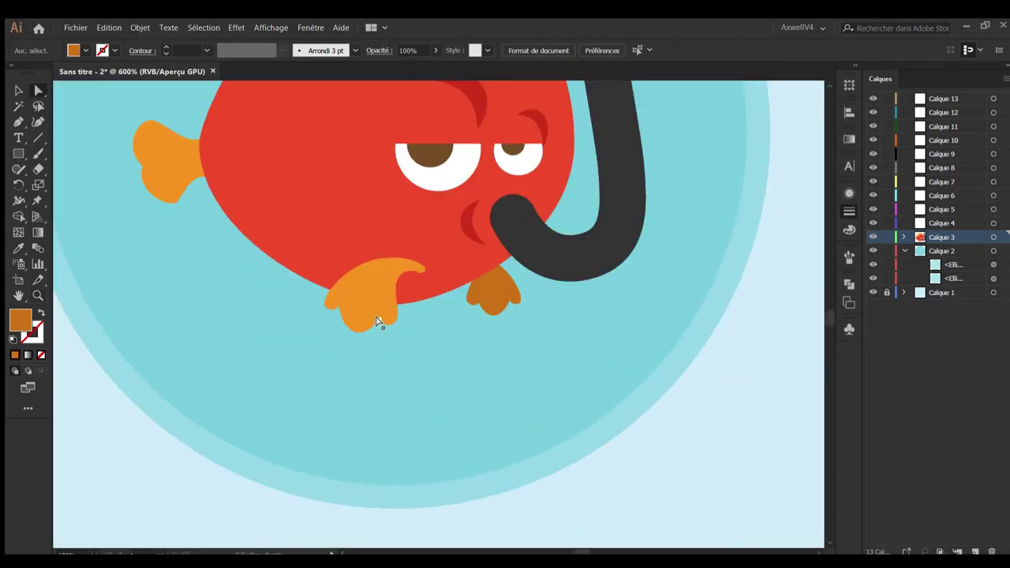
drag(376, 321, 385, 350)
click(380, 355)
drag(472, 320, 513, 313)
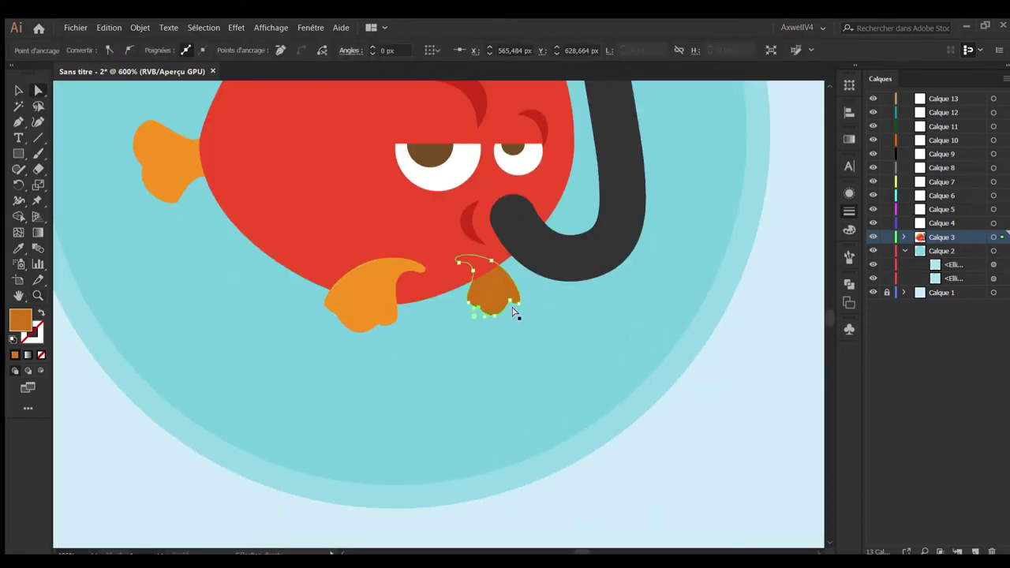
key(ctrl+minus)
key(ctrl+minus)
Draw an ellipse across the top of the bowl and stretch it wider.
click(18, 90)
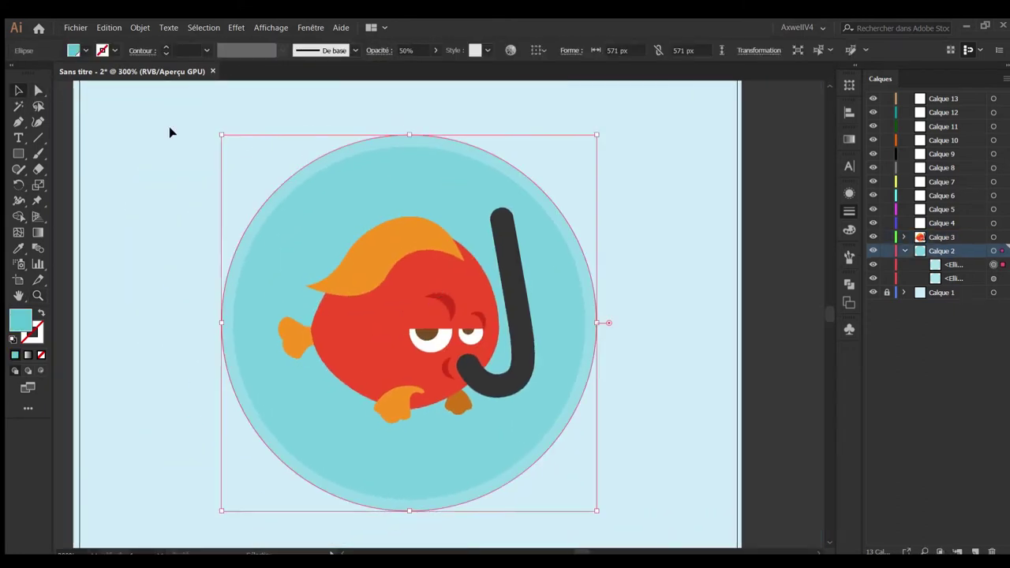
click(169, 126)
key(l)
drag(307, 150, 511, 186)
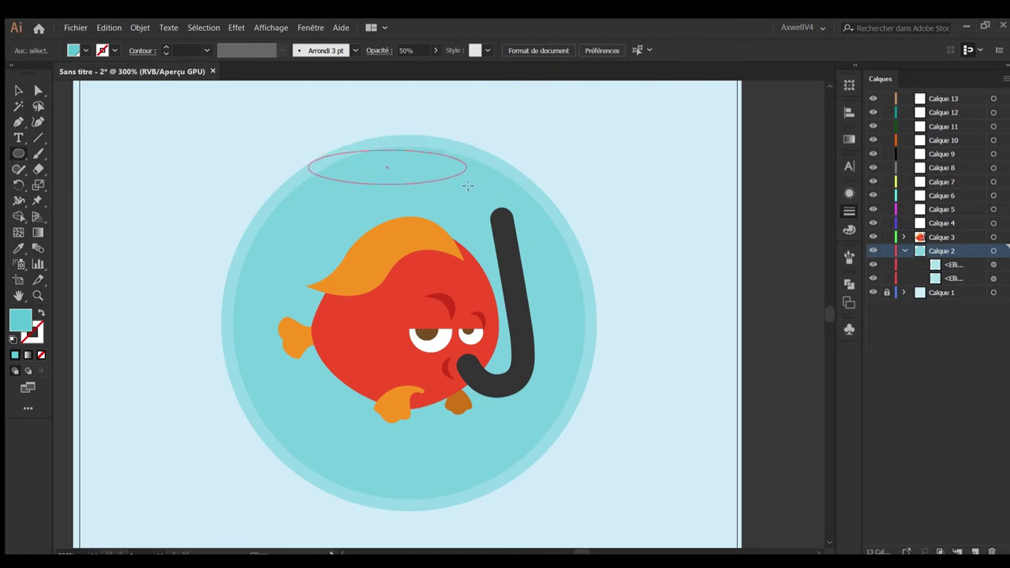
click(19, 90)
drag(514, 150, 517, 150)
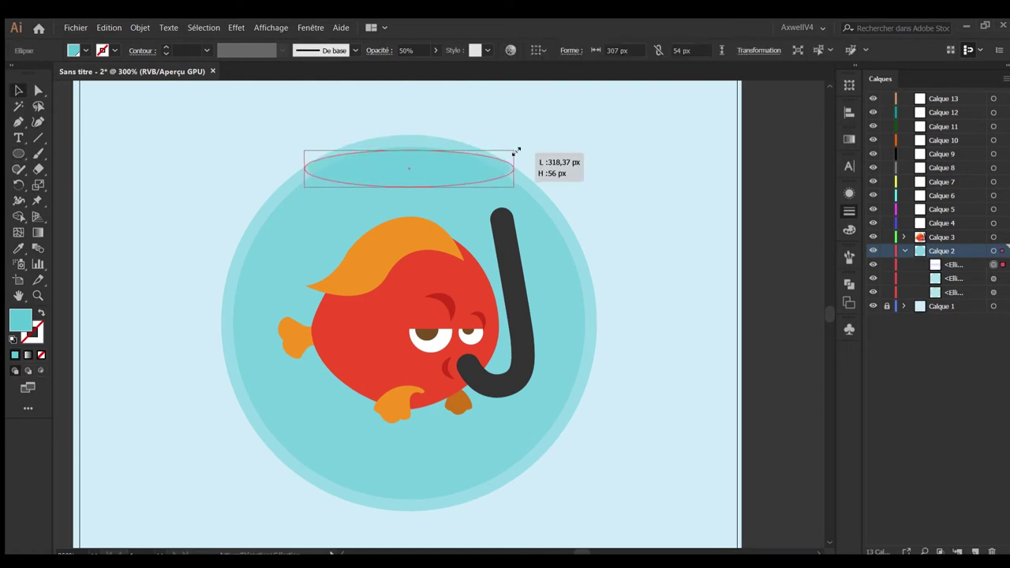
Undo the cut made to the bowl's top and reselect the bowl circle and top ellipse.
double_click(401, 191)
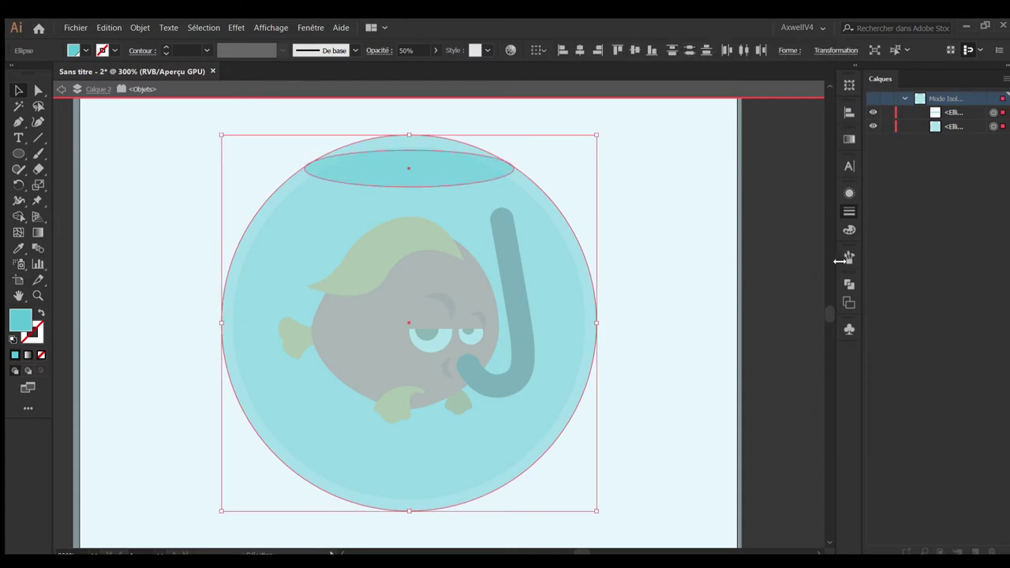
key(ctrl+z)
key(ctrl+z)
key(ctrl+z)
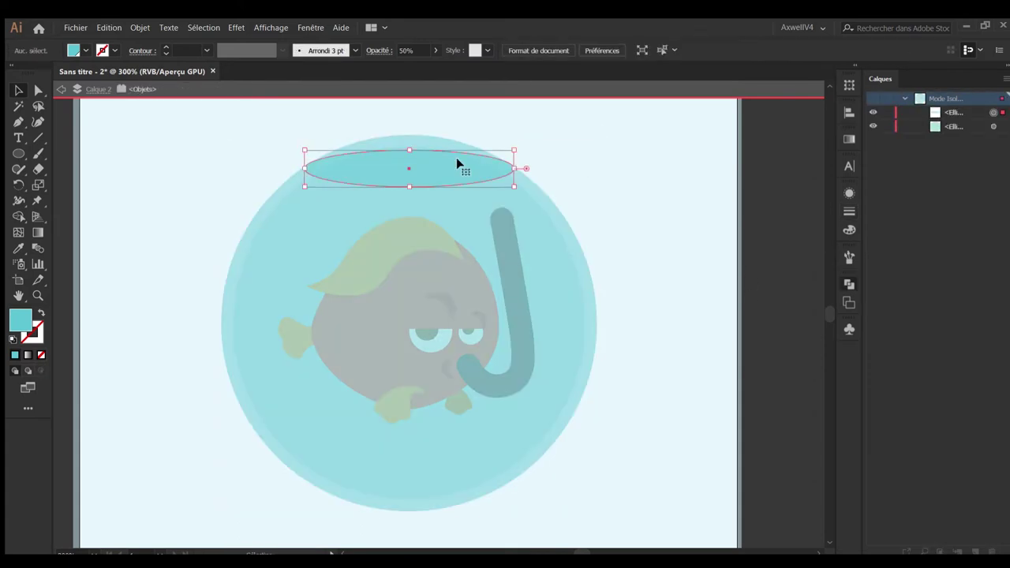
key(ctrl+z)
click(446, 146)
click(419, 165)
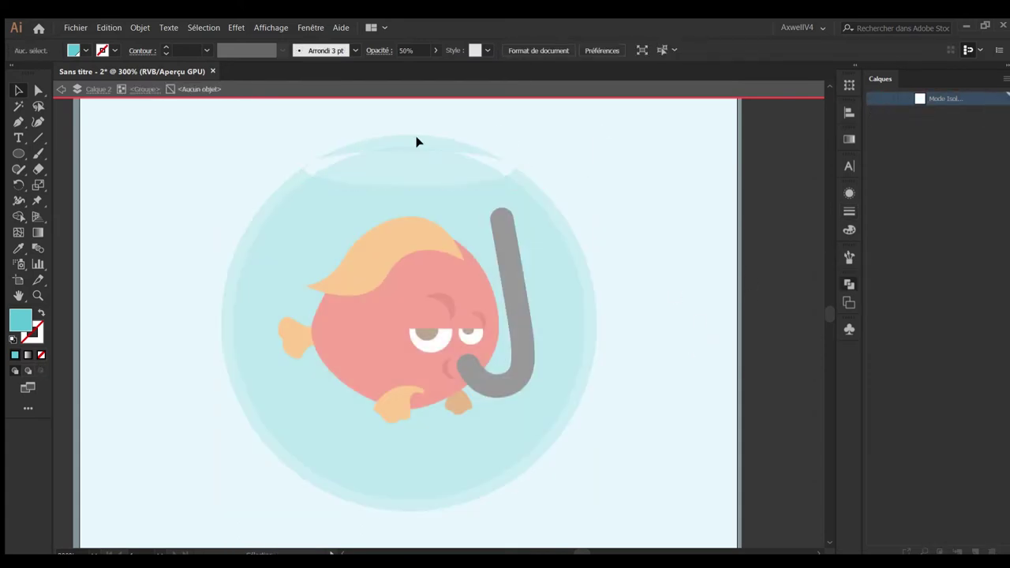
key(Escape)
key(a)
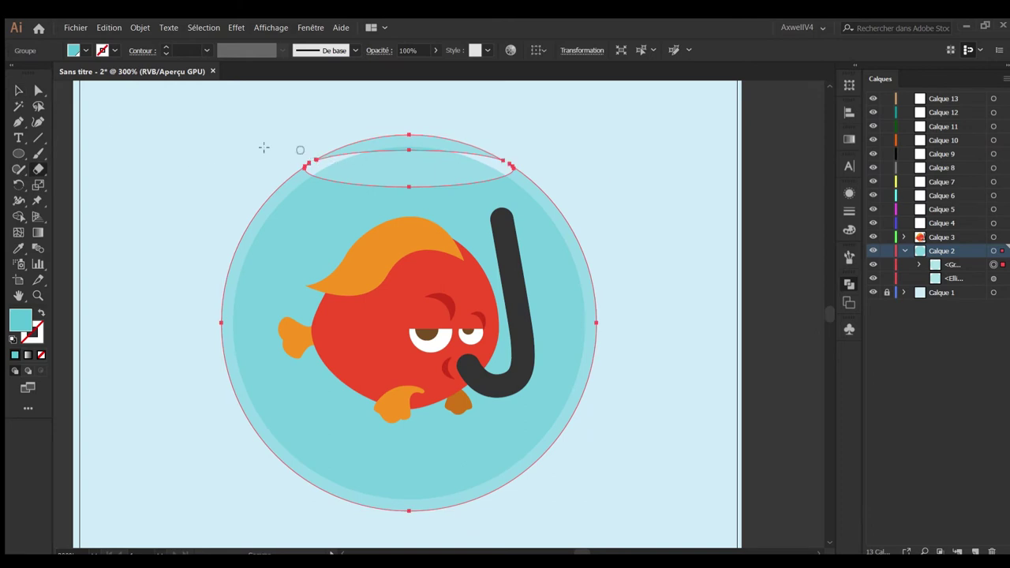
key(v)
click(264, 147)
double_click(375, 153)
key(Escape)
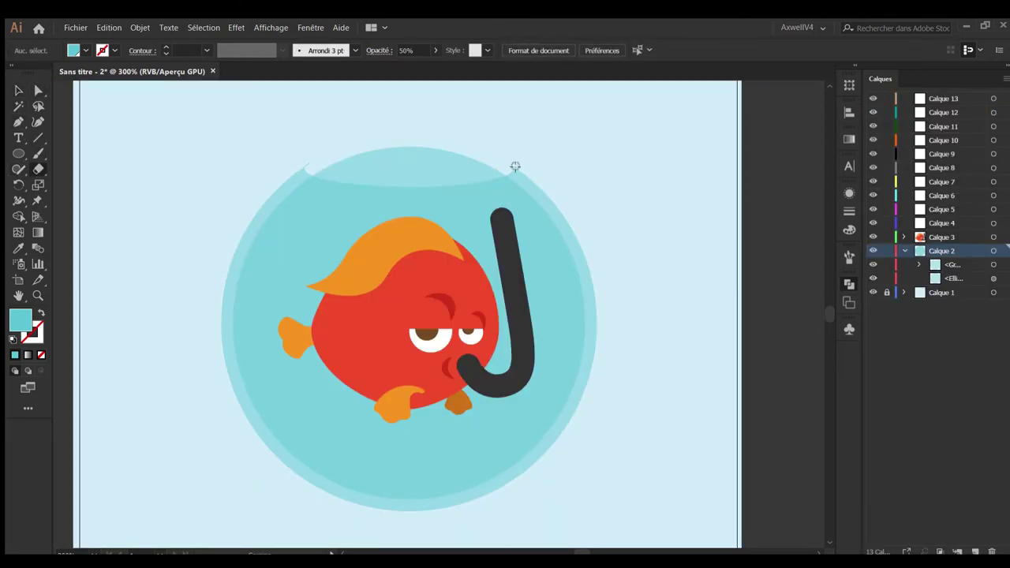
click(17, 93)
Paste a copy of the top ellipse onto the rim, then delete it.
key(ctrl+v)
mouse_move(485, 304)
mouse_down()
mouse_move(484, 277)
mouse_move(426, 162)
mouse_up()
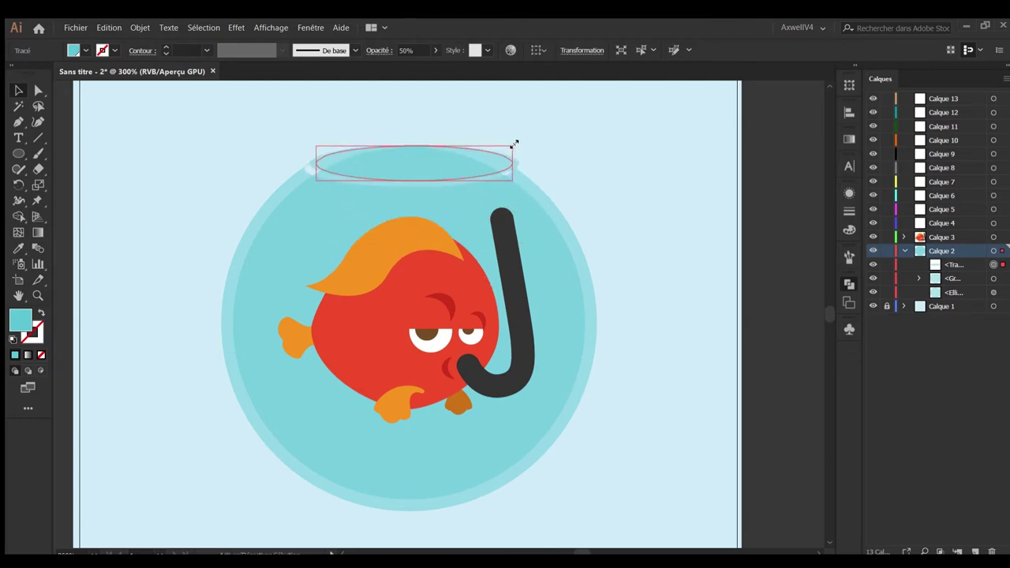
click(467, 183)
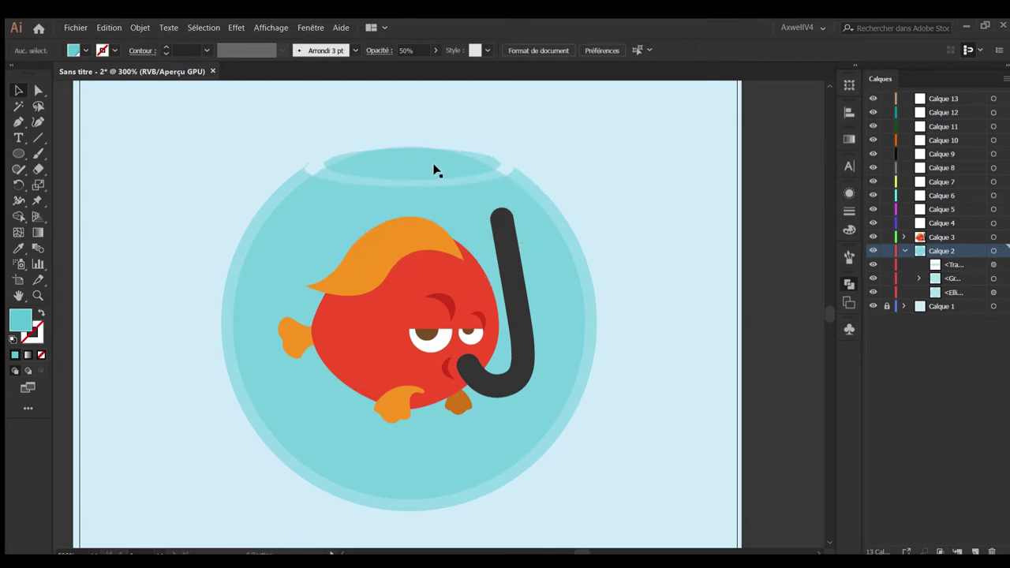
click(433, 170)
key(Delete)
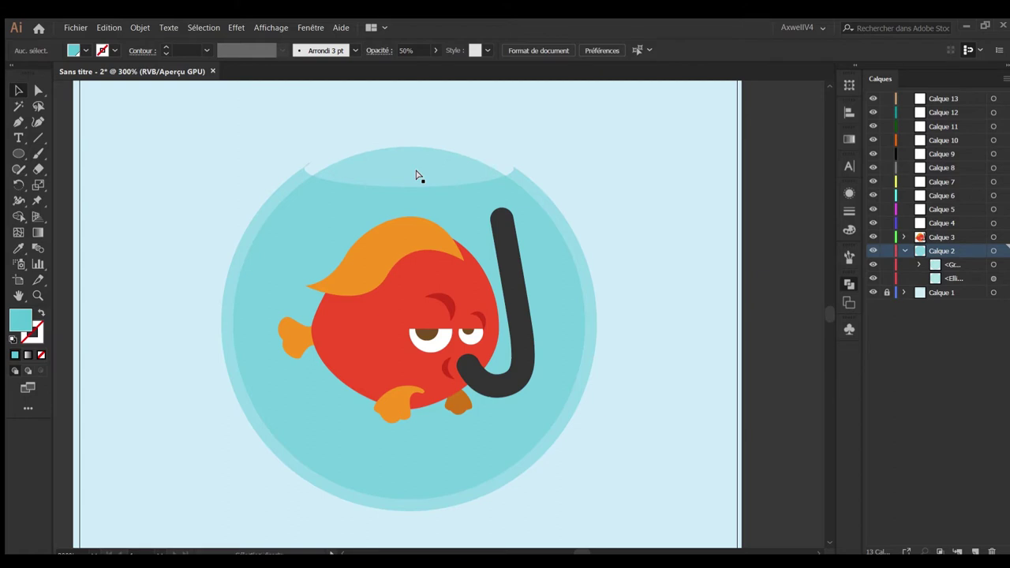
key(ctrl+z)
key(ctrl+z)
key(ctrl+z)
key(ctrl+z)
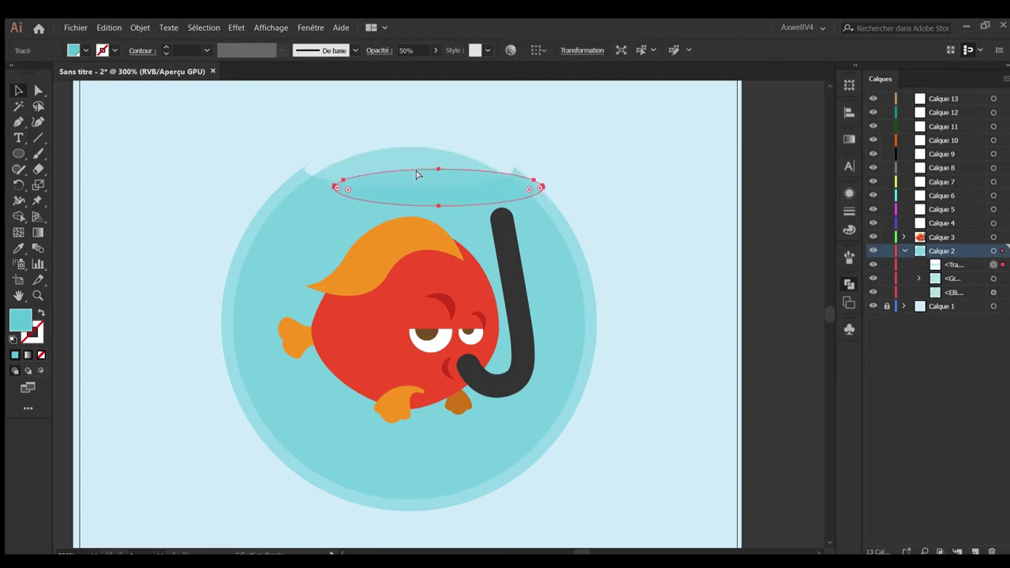
key(Delete)
Draw a new rim ellipse over the bowl top and narrow it to fit.
key(l)
drag(304, 146, 515, 191)
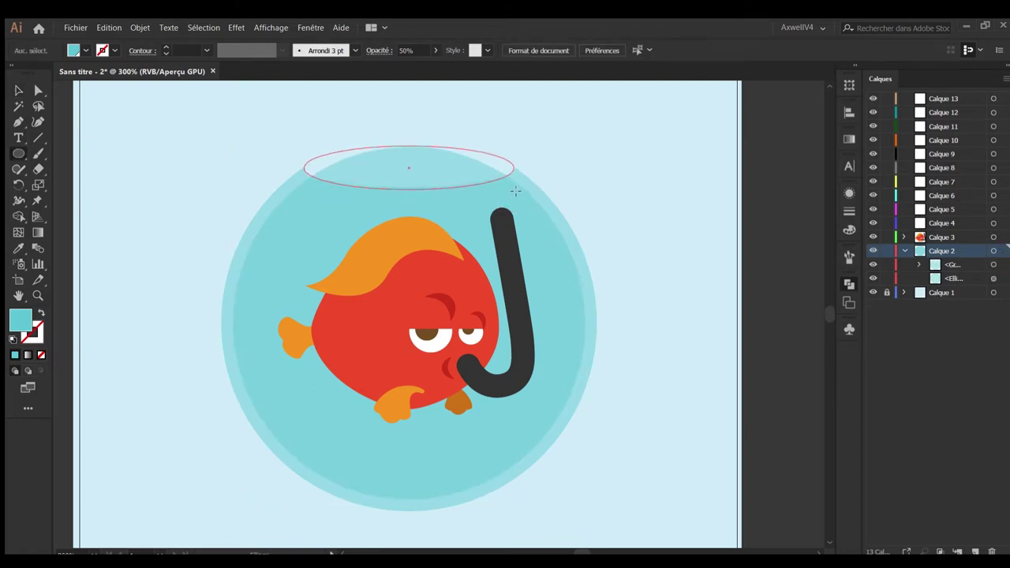
key(v)
drag(356, 165, 355, 101)
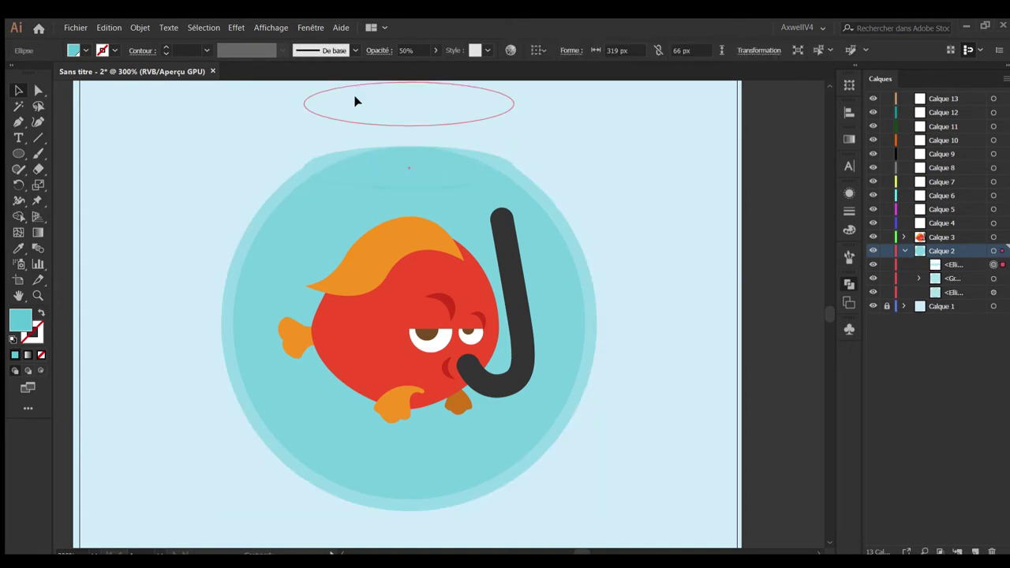
double_click(359, 170)
double_click(740, 312)
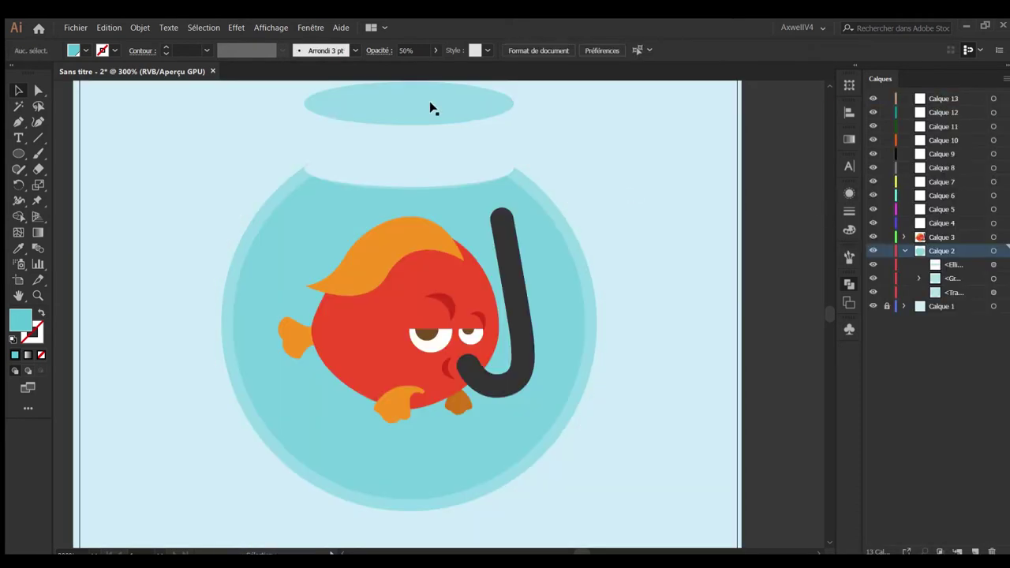
drag(431, 105, 431, 162)
mouse_move(513, 135)
mouse_down()
mouse_move(502, 146)
mouse_move(516, 168)
mouse_move(501, 171)
mouse_up()
Paste a copy of the rim ellipse in front and flatten it to about 34 px for the opening.
click(572, 161)
click(440, 167)
key(ctrl+c)
key(ctrl+f)
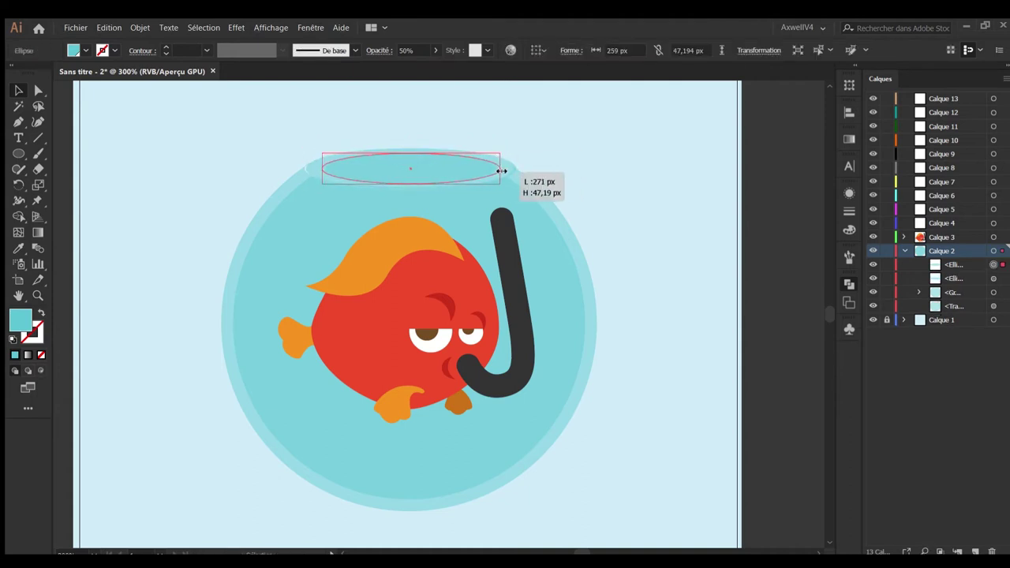
click(573, 160)
click(429, 176)
drag(407, 190, 407, 183)
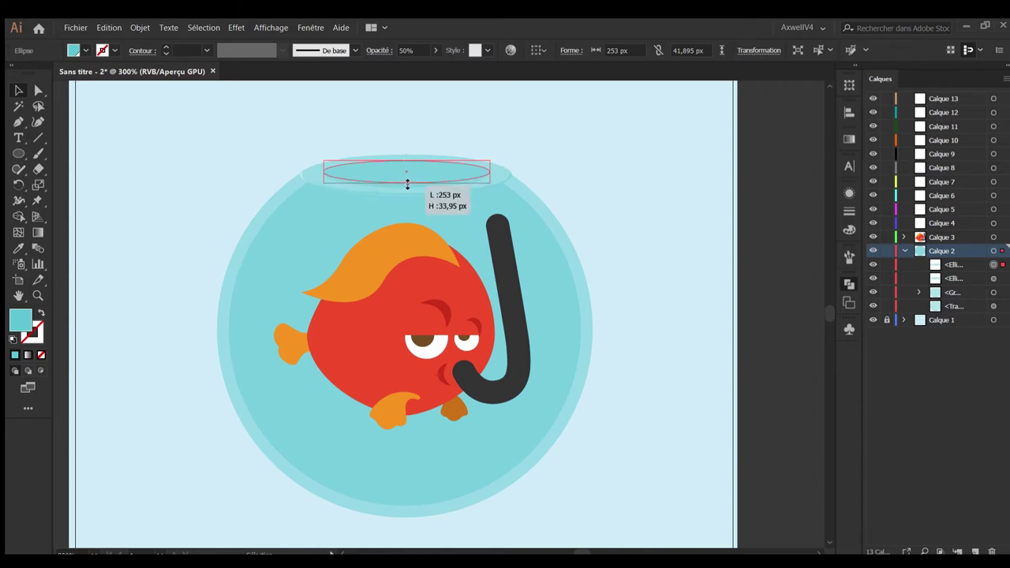
click(602, 172)
key(z)
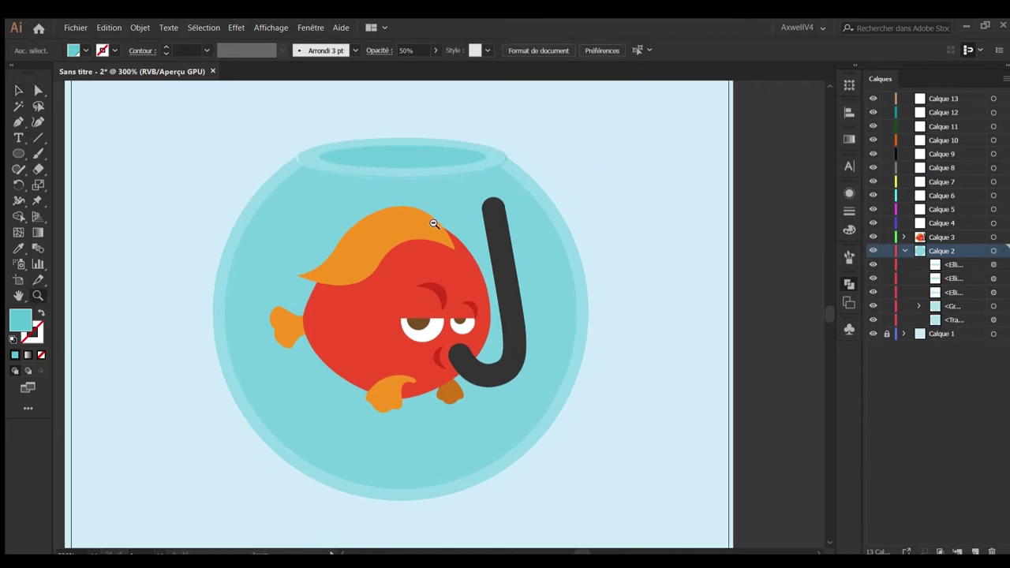
alt+click(433, 224)
Draw a curved blob left of the bowl with the fish's red and a gradient fill.
click(470, 239)
click(141, 141)
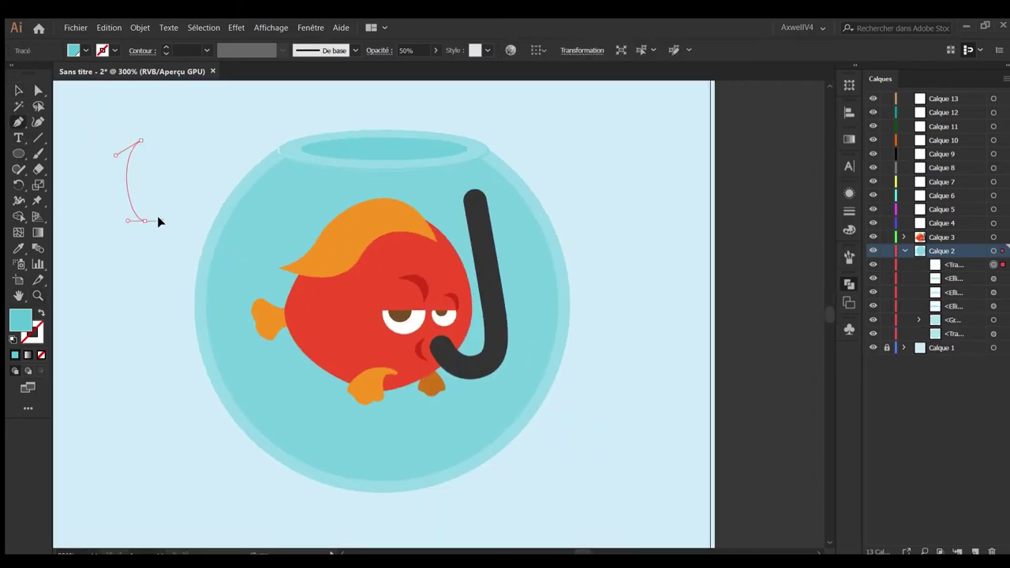
drag(144, 221, 176, 239)
drag(210, 172, 208, 153)
click(140, 140)
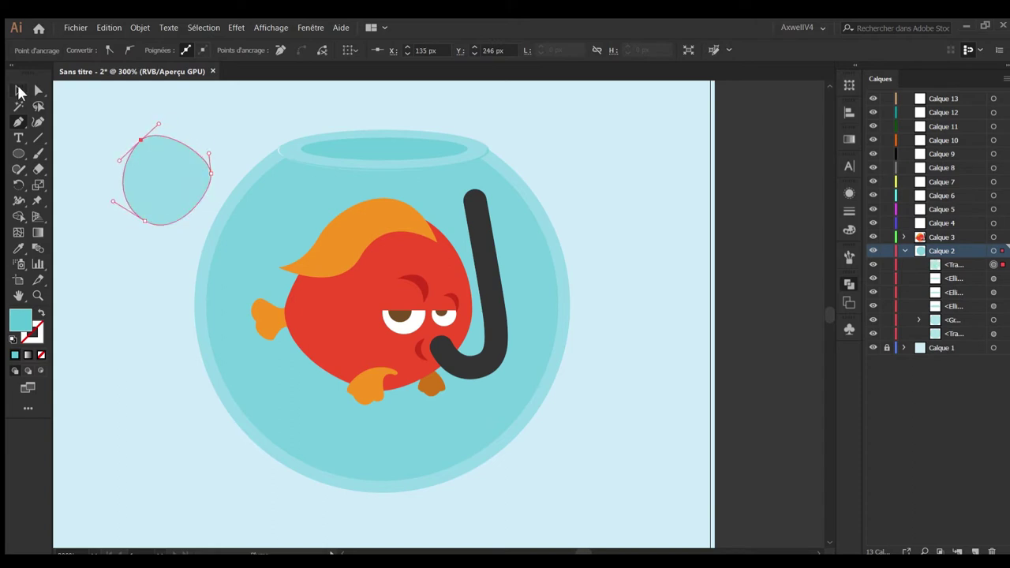
key(i)
click(341, 300)
key(v)
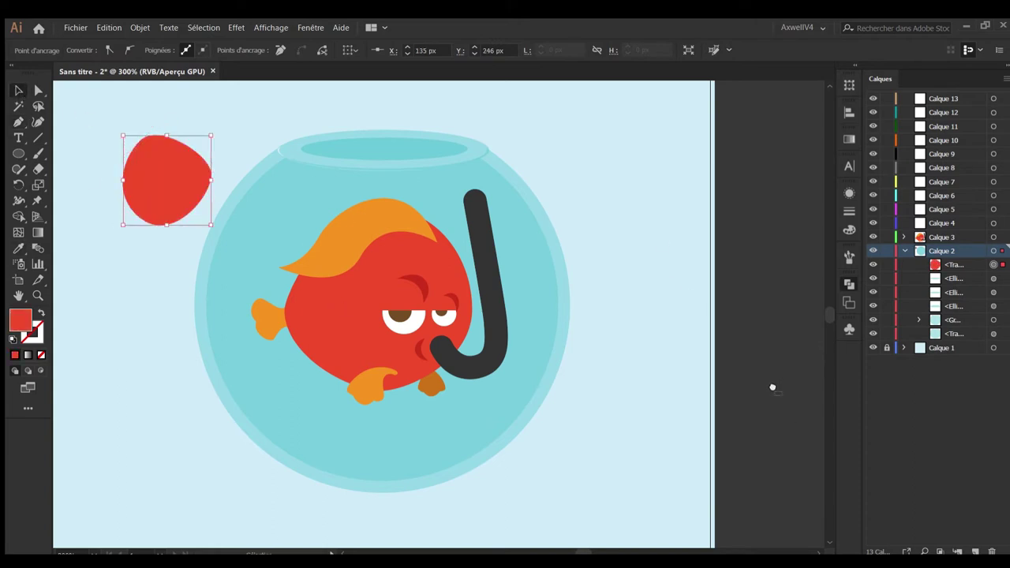
key(period)
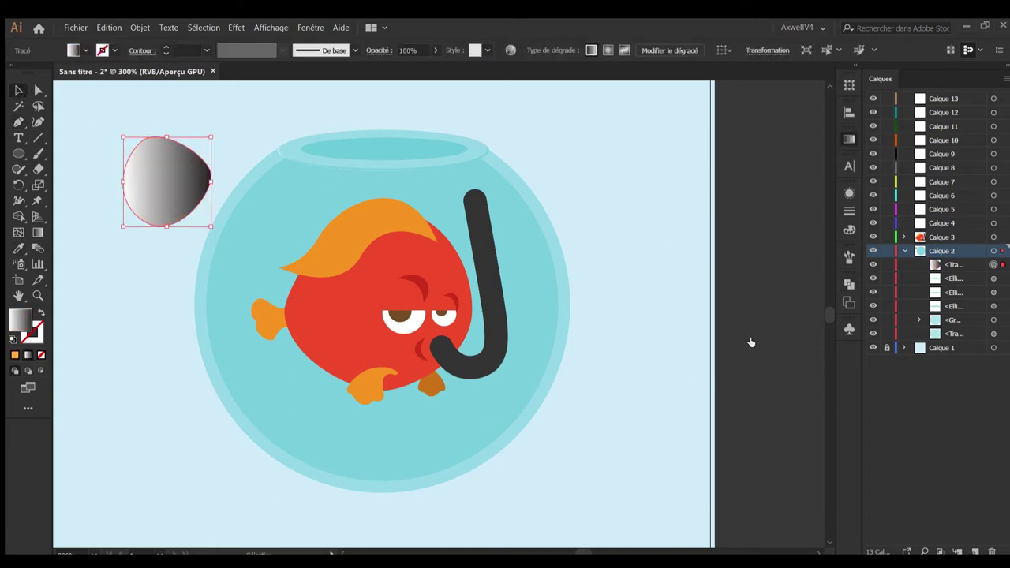
Place the gradient blob on the fish and add a slightly rotated copy lower down.
key(Delete)
click(353, 317)
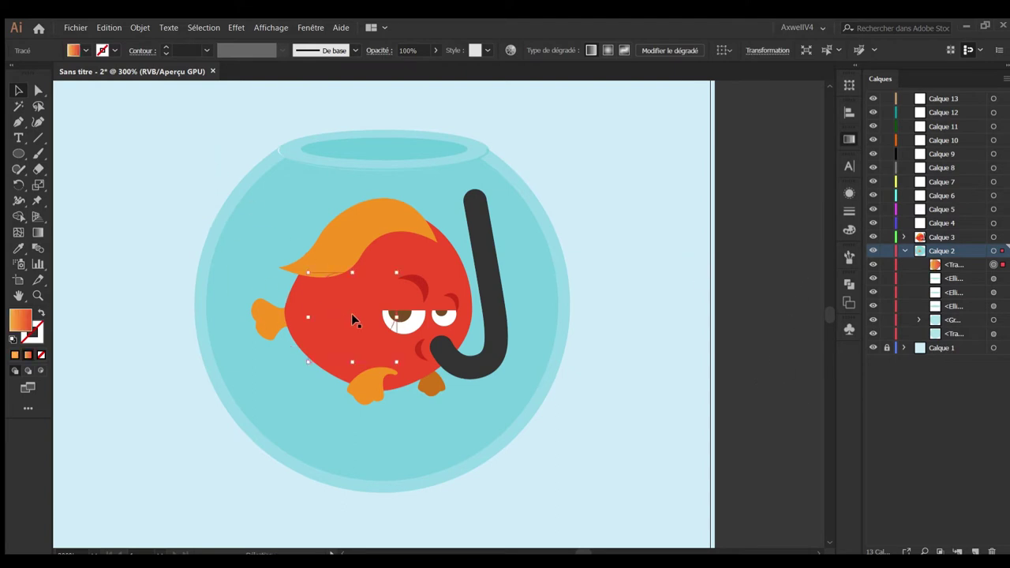
key(ctrl+z)
key(ctrl+plus)
key(ctrl+plus)
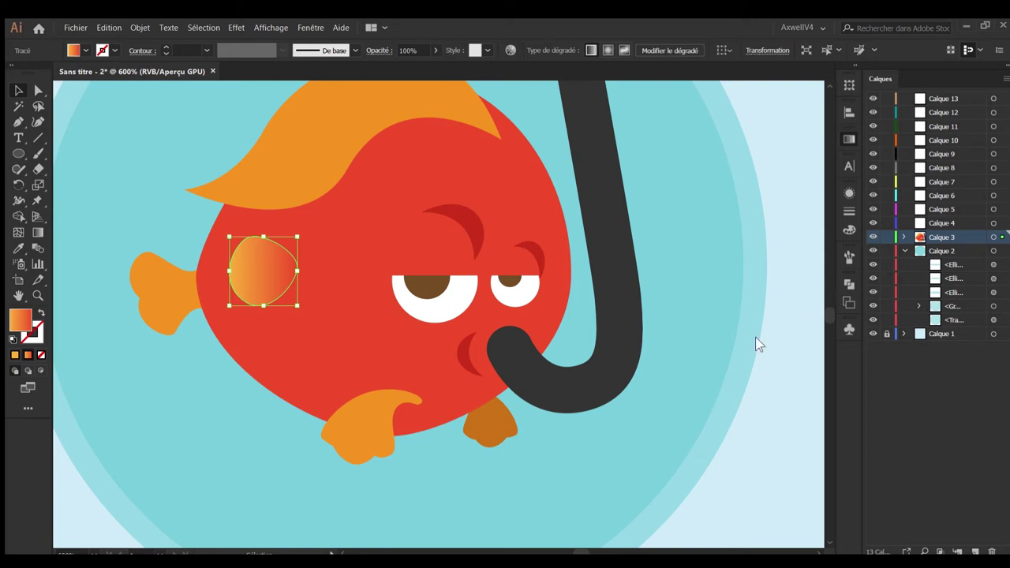
drag(265, 258, 274, 303)
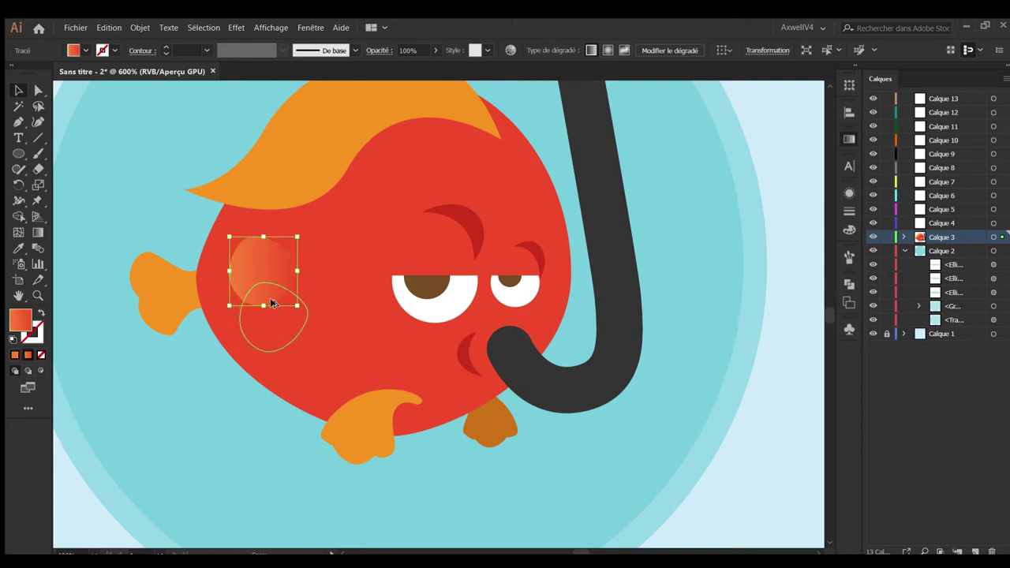
drag(315, 354, 319, 345)
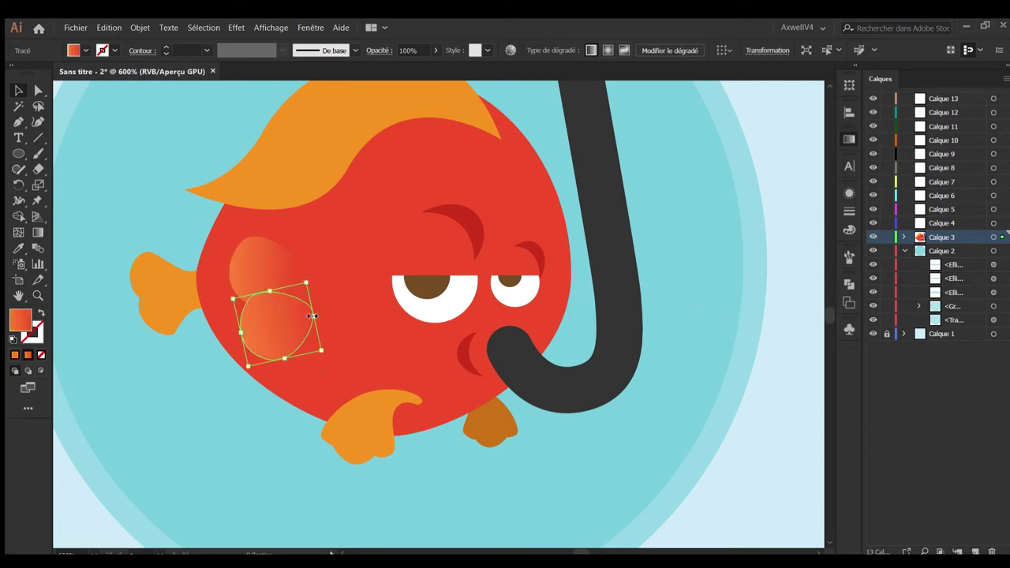
Add another gradient blob copy down-right on the fish's body.
click(292, 271)
click(219, 401)
scroll(245, 348, left, 1)
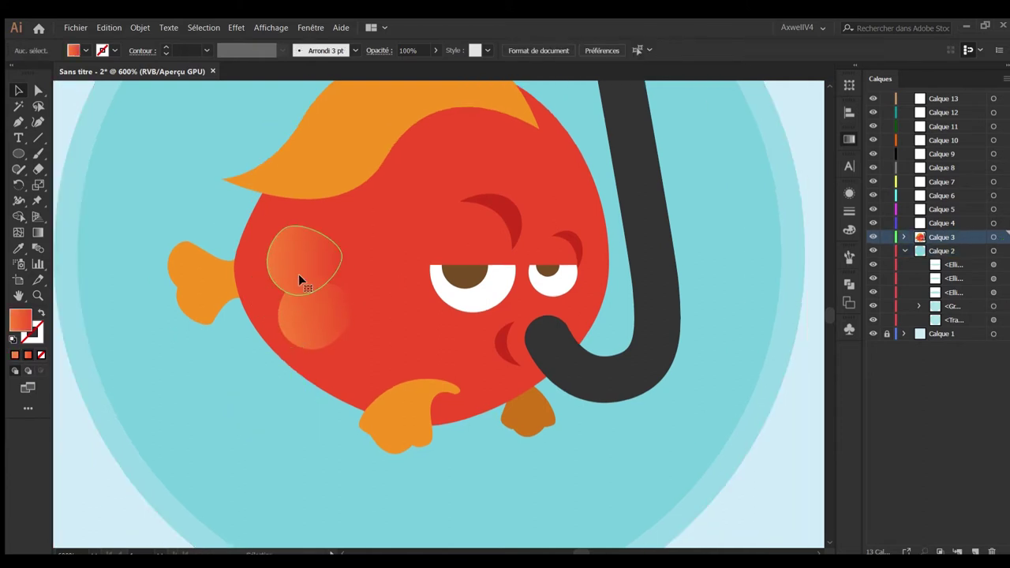
drag(298, 279, 371, 321)
scroll(236, 331, down, 2)
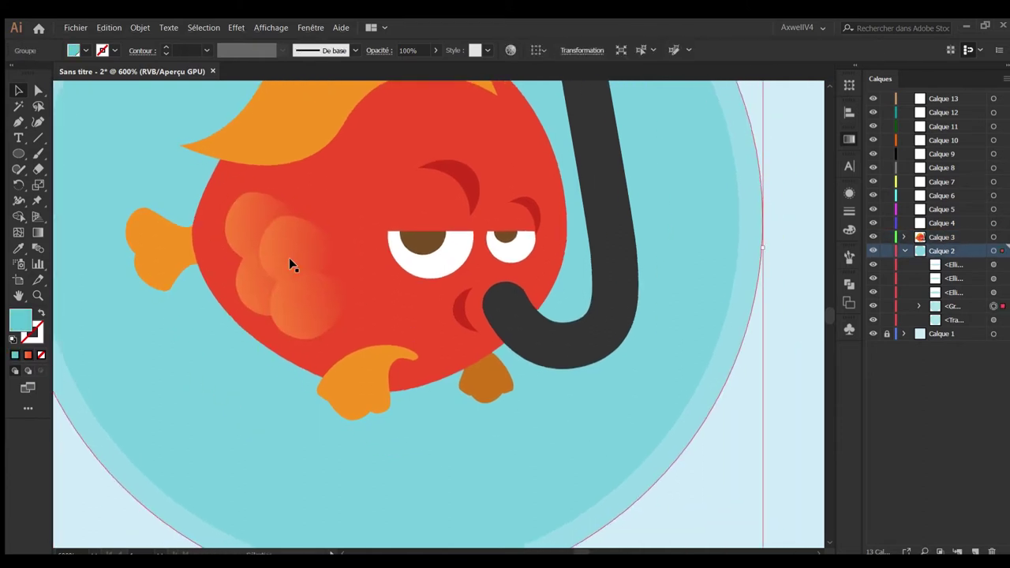
click(305, 195)
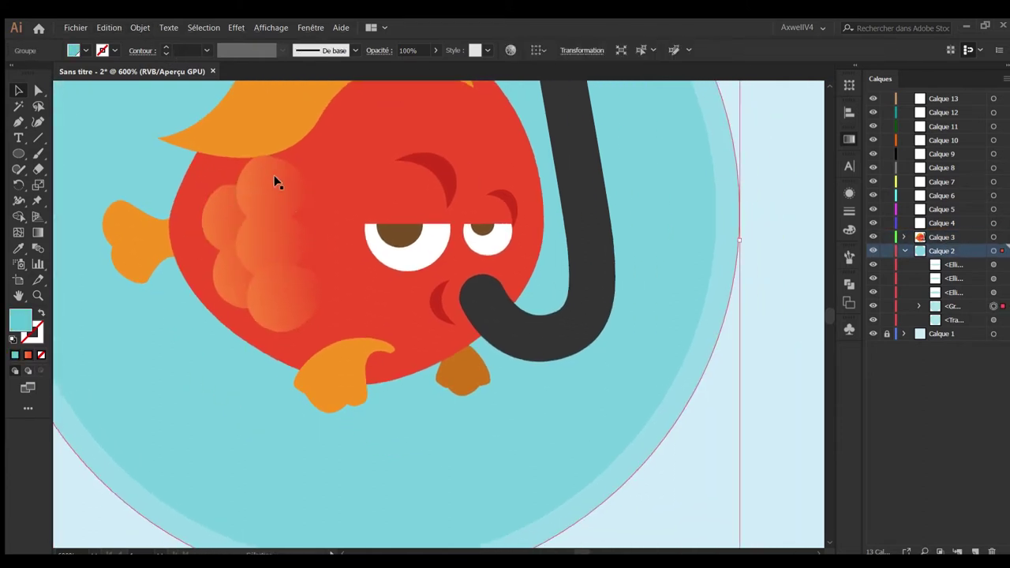
Select and reposition the gradient scales on the fish's body.
click(277, 183)
click(222, 261)
shift+click(287, 249)
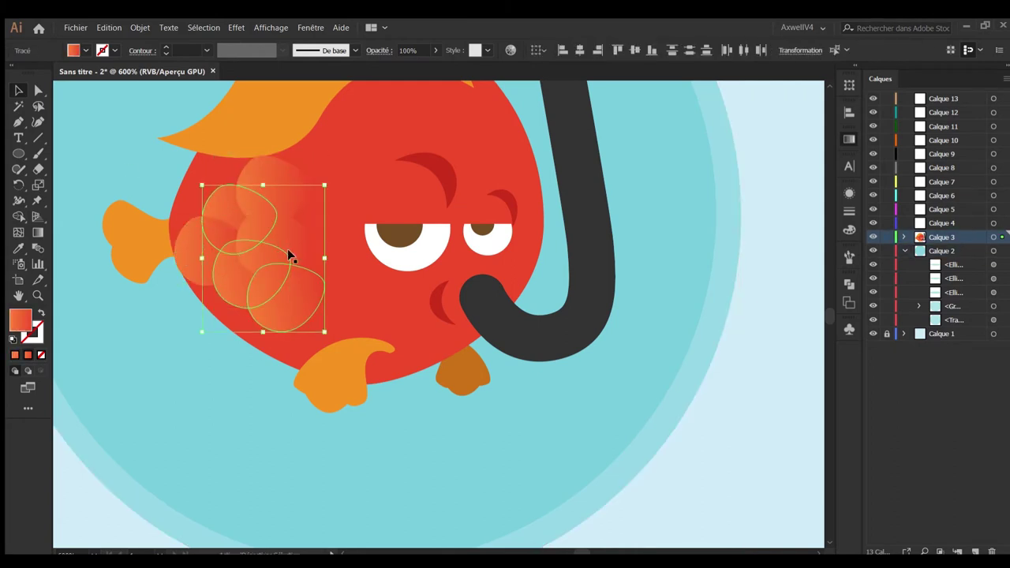
shift+click(272, 181)
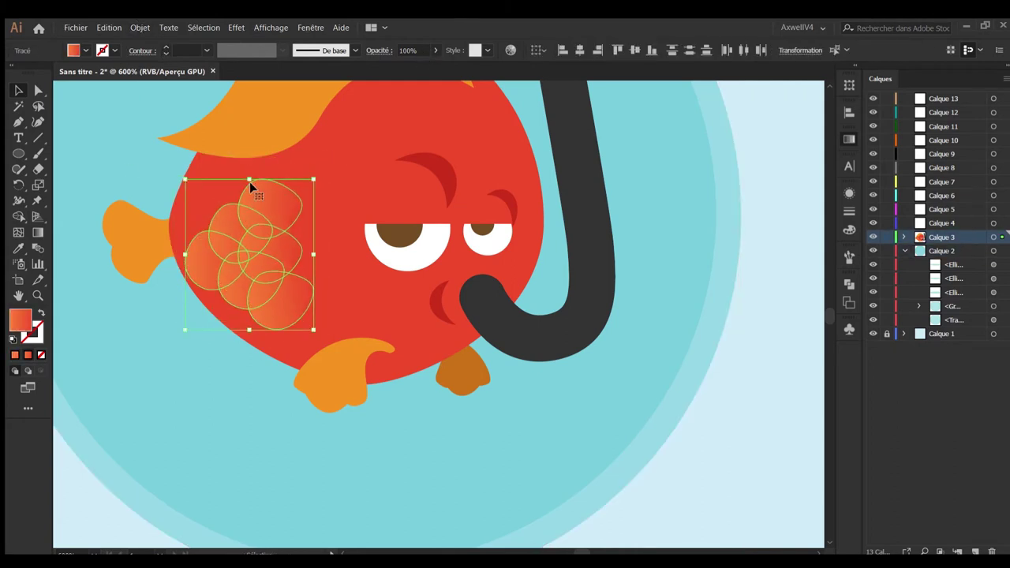
click(172, 348)
click(253, 229)
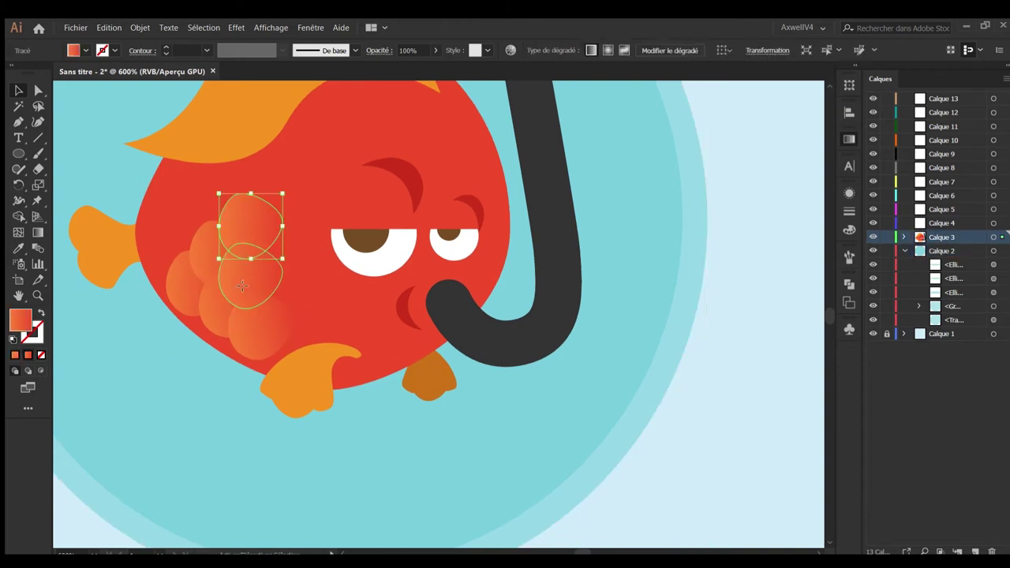
shift+click(237, 316)
click(201, 251)
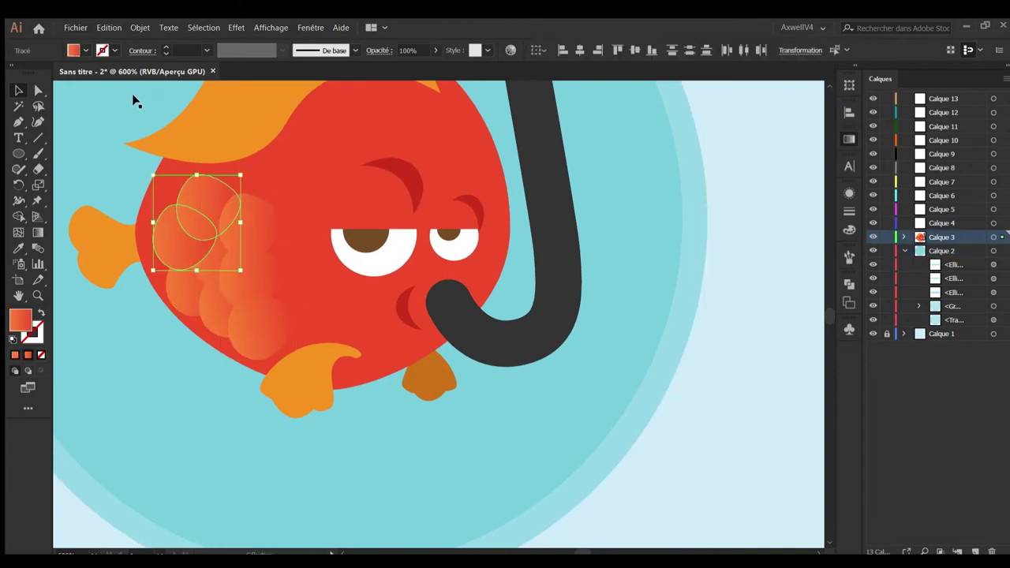
click(366, 150)
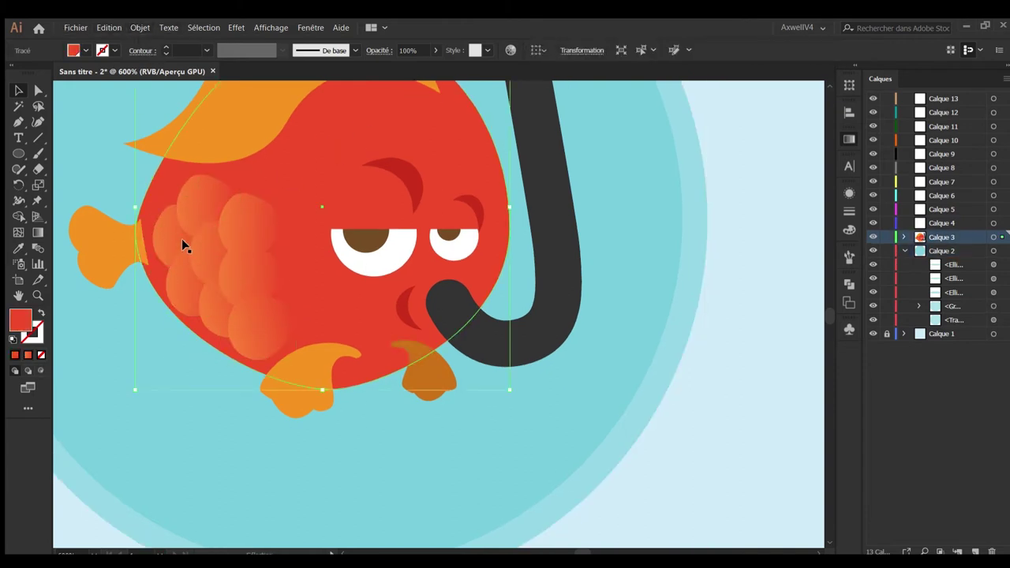
click(183, 241)
shift+click(213, 251)
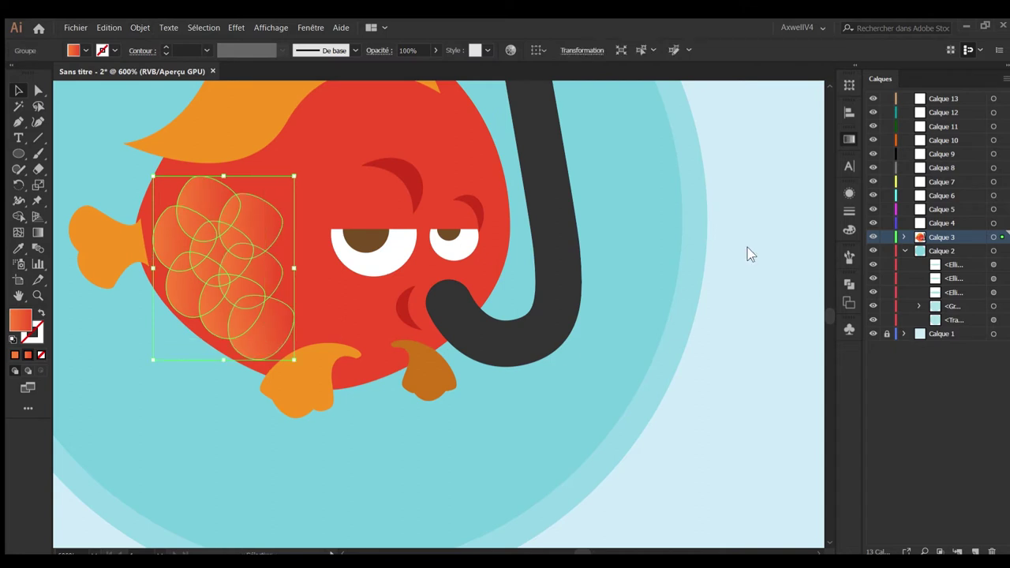
click(710, 225)
Check the tail fin and bowl group, then zoom out to the whole page.
scroll(219, 332, left, 1)
click(150, 248)
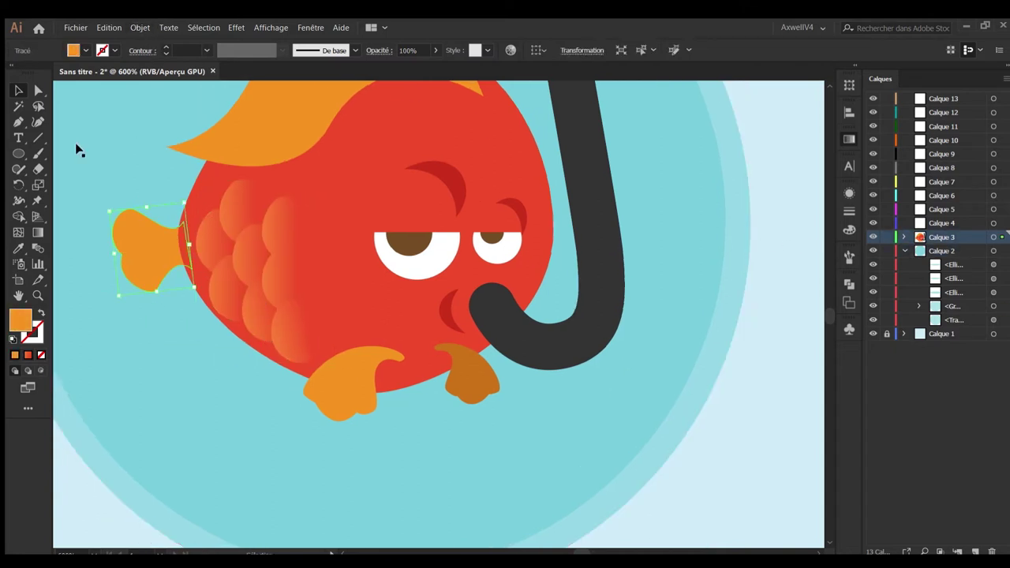
click(202, 241)
click(143, 357)
scroll(158, 300, right, 1)
click(178, 241)
click(244, 402)
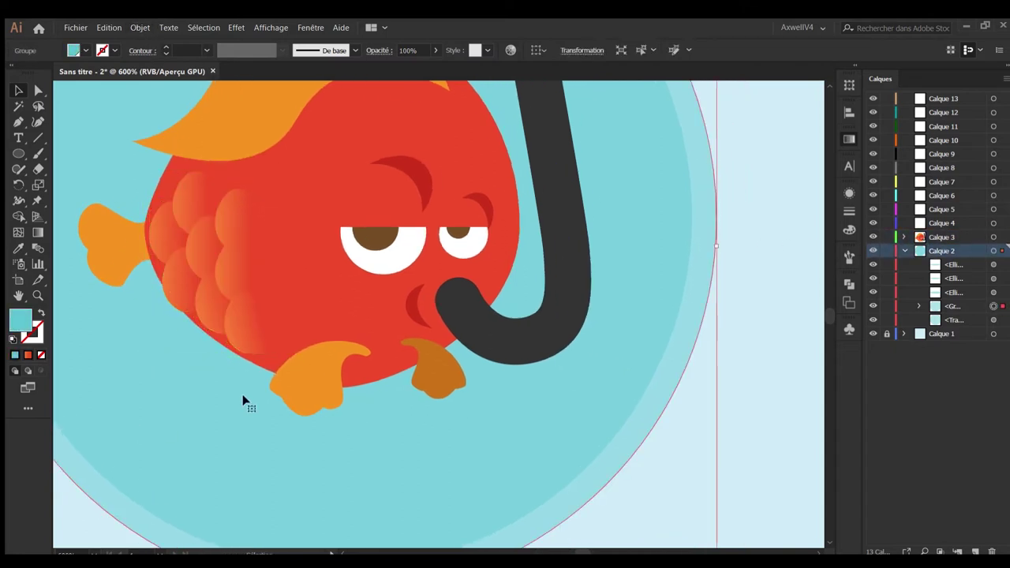
scroll(244, 402, right, 1)
click(234, 314)
key(ctrl+1)
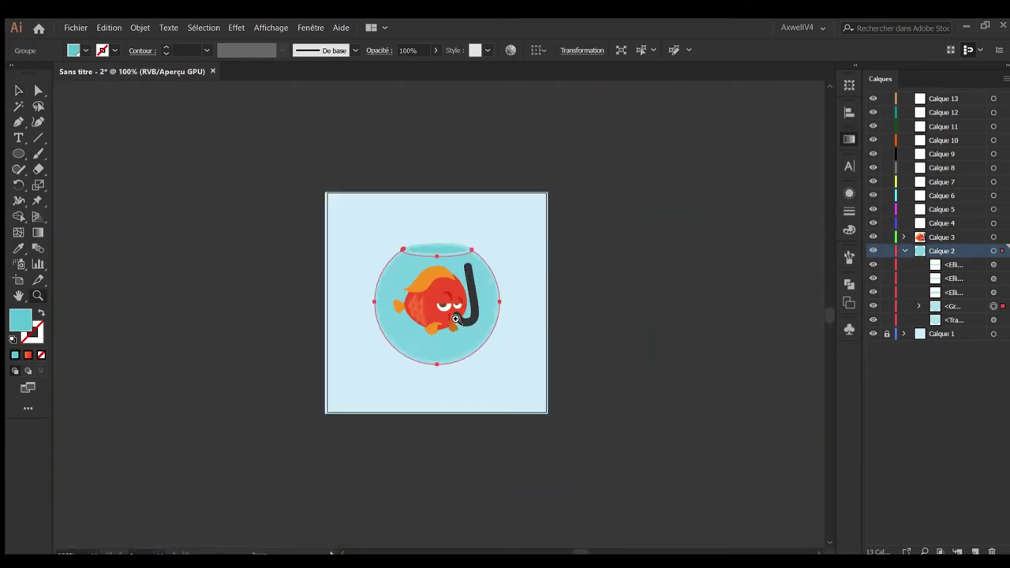
Inside the scales group, move scales into overlapping rows, then exit and zoom out.
drag(455, 318, 485, 295)
key(v)
double_click(321, 309)
click(326, 357)
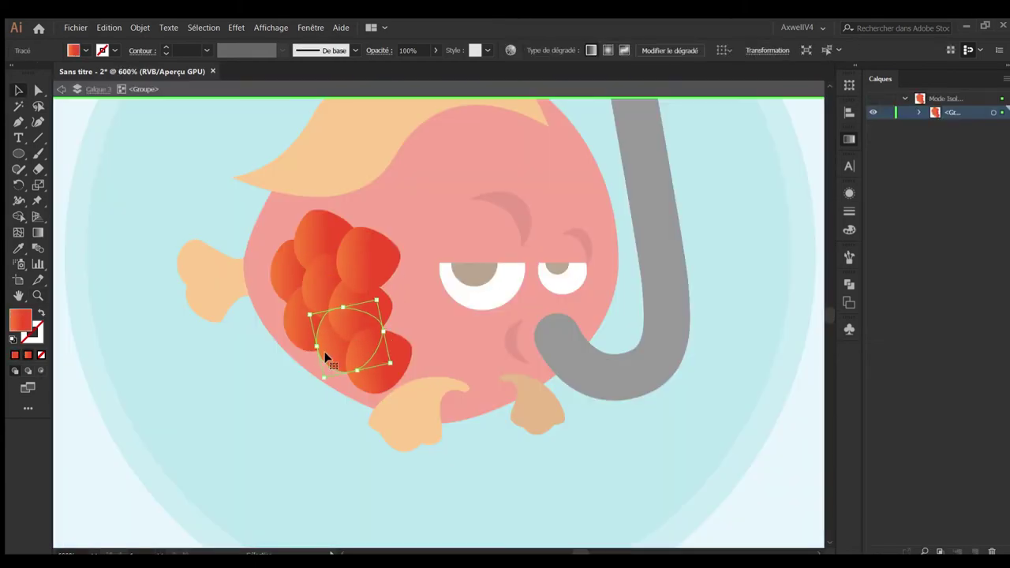
drag(326, 357, 259, 327)
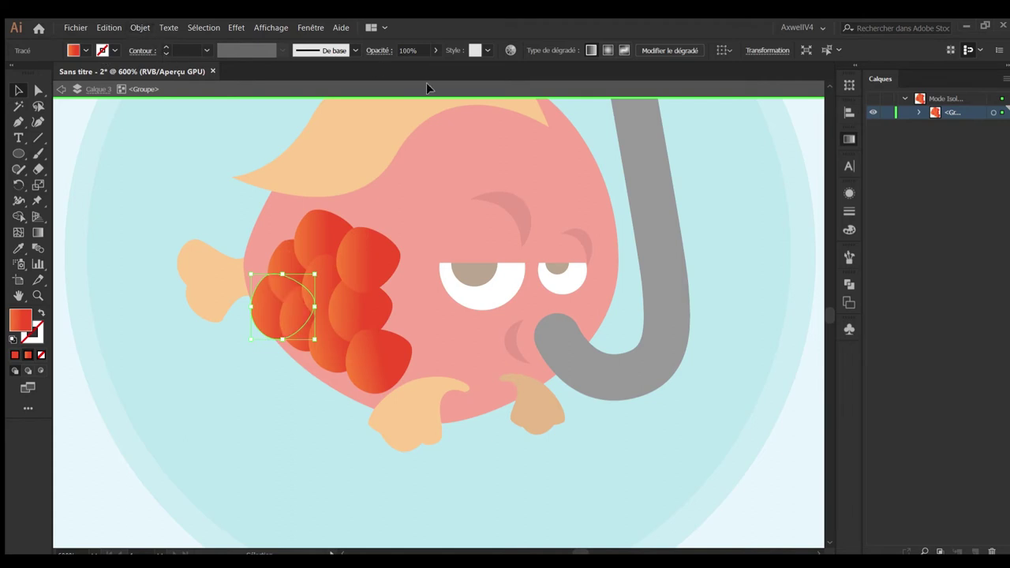
shift+click(320, 293)
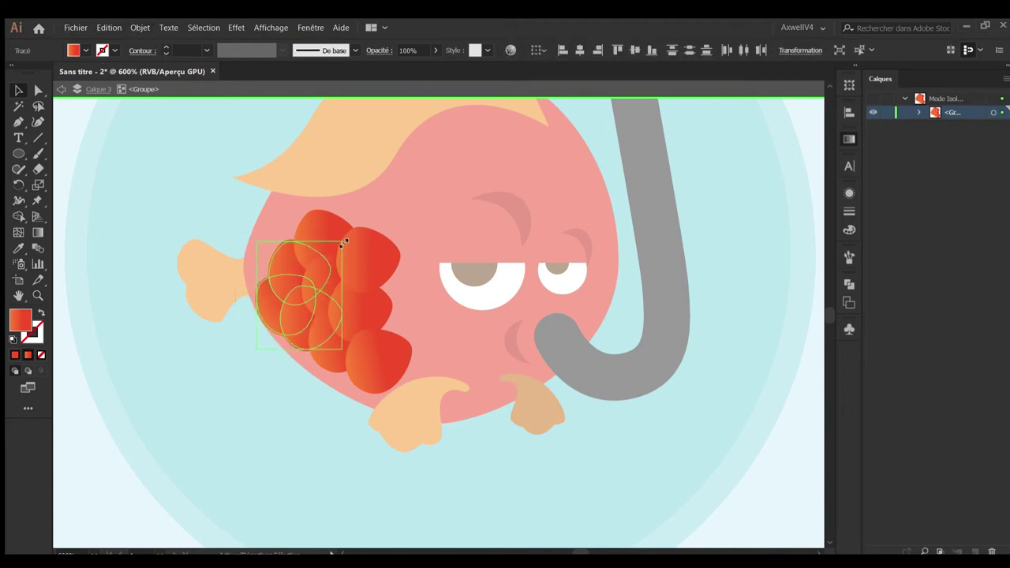
click(272, 192)
drag(272, 192, 372, 210)
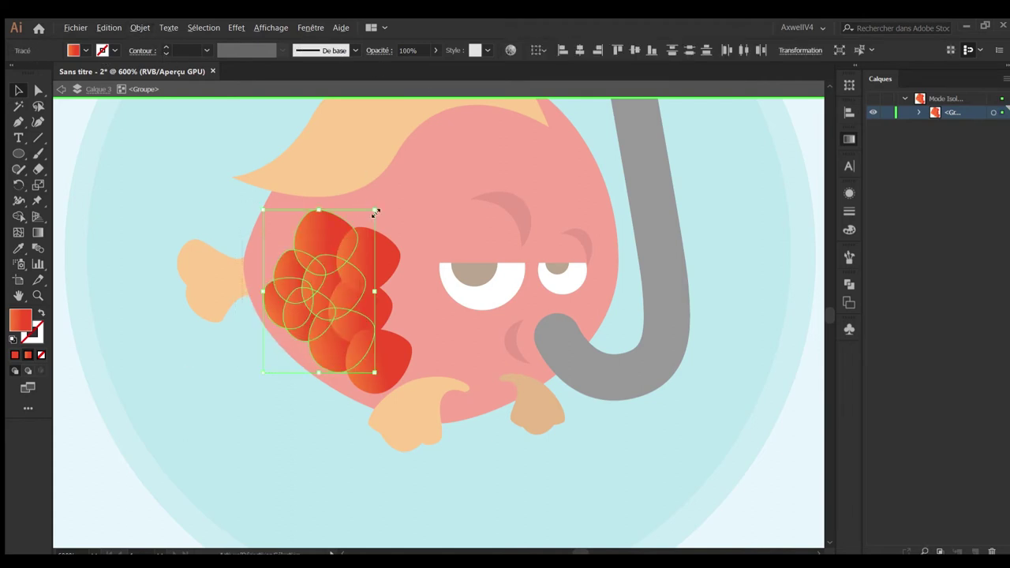
double_click(293, 443)
click(201, 429)
key(ctrl+minus)
key(ctrl+minus)
key(ctrl+minus)
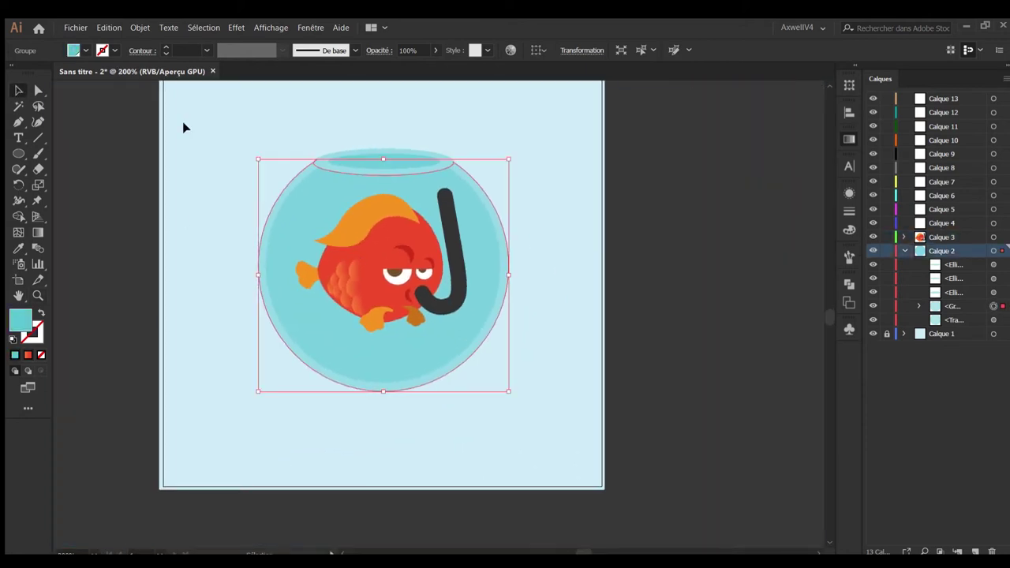
On a new layer, add a white-to-transparent radial gradient circle scaled to 197 px at upper left.
click(183, 127)
key(ctrl+l)
drag(406, 298, 461, 314)
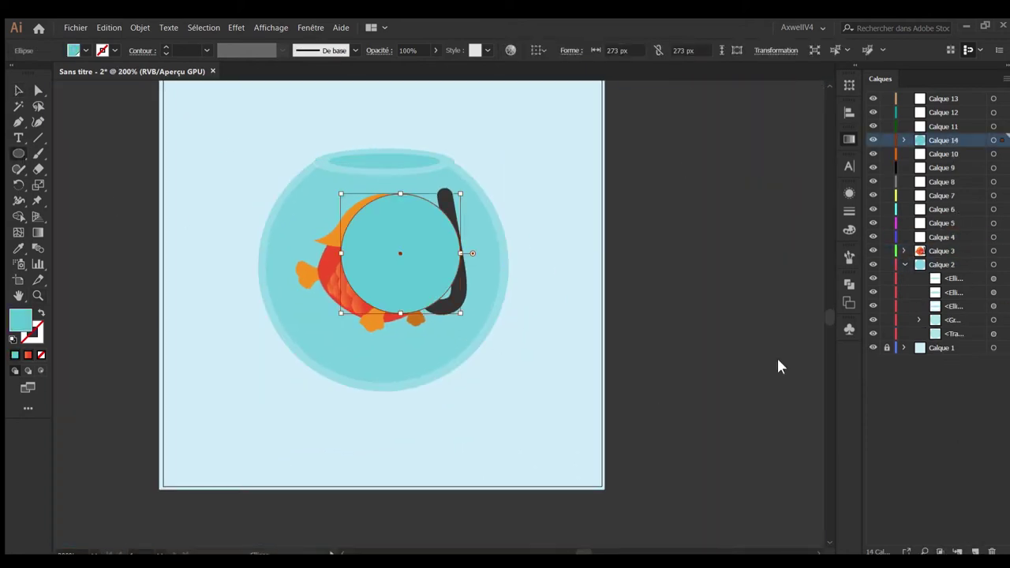
key(period)
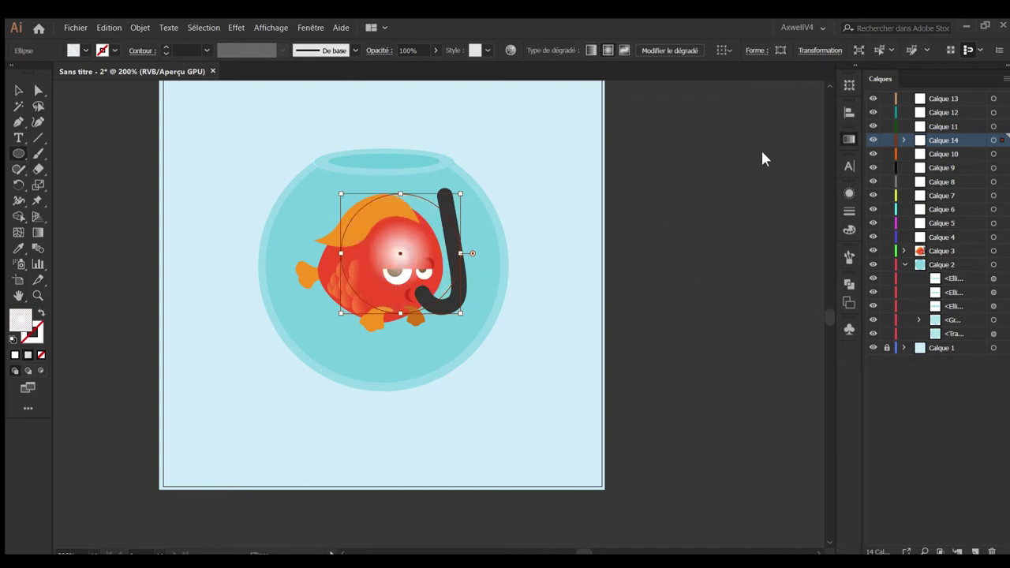
click(38, 232)
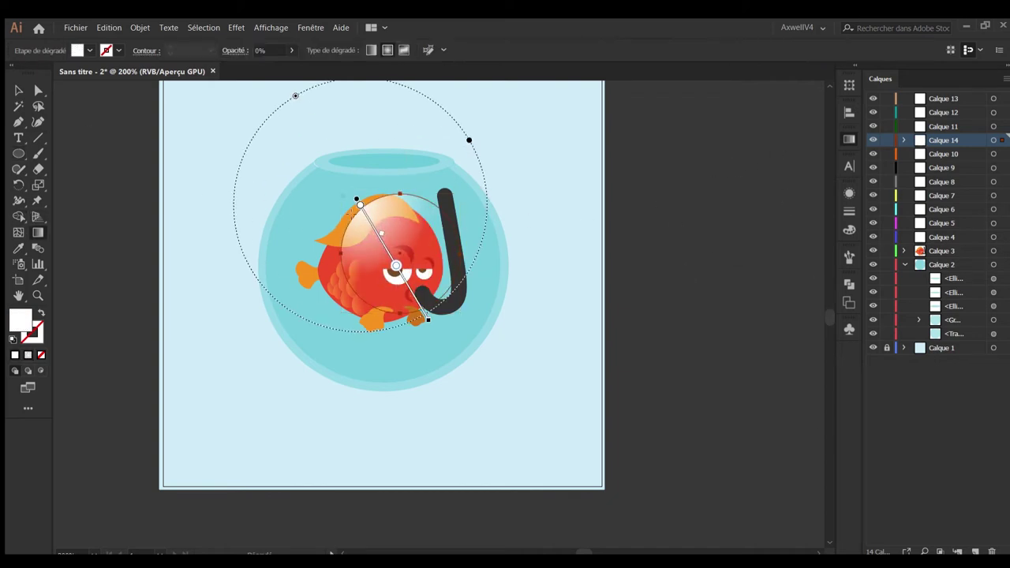
key(v)
drag(358, 225, 374, 181)
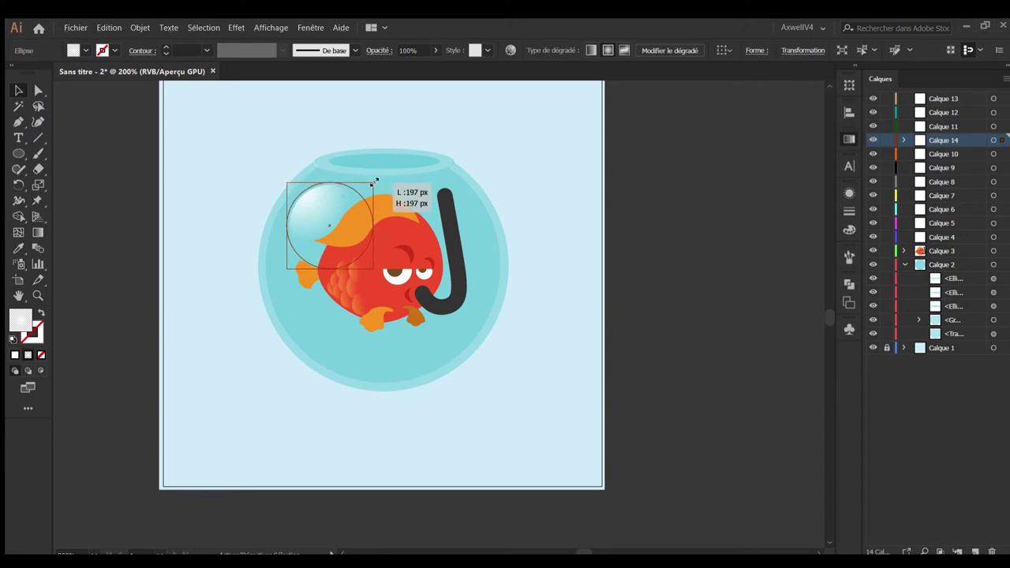
Cut the highlight circle and paste it in front on the new layer.
key(ctrl+x)
click(975, 552)
key(ctrl+f)
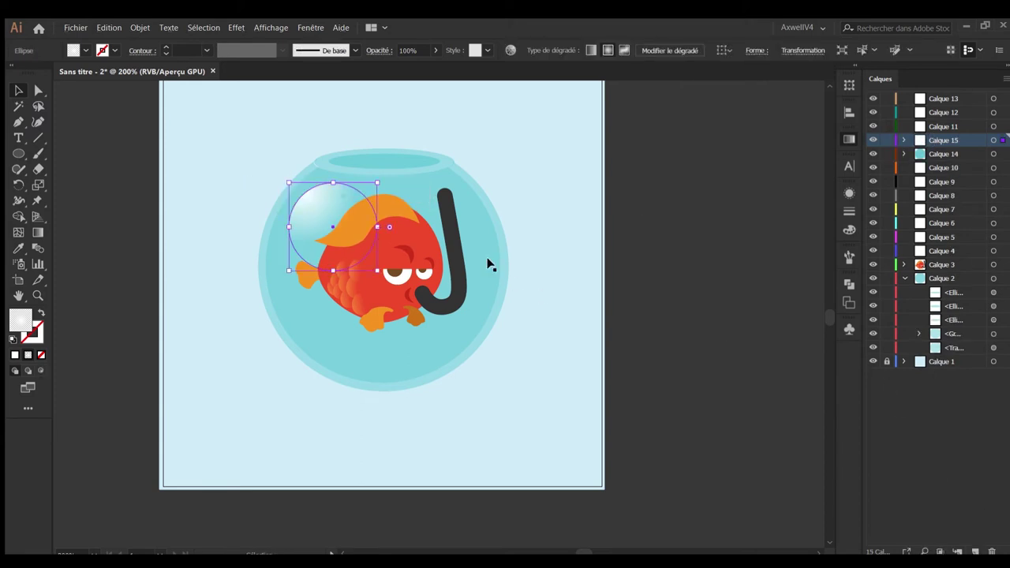
click(722, 234)
scroll(722, 234, up, 1)
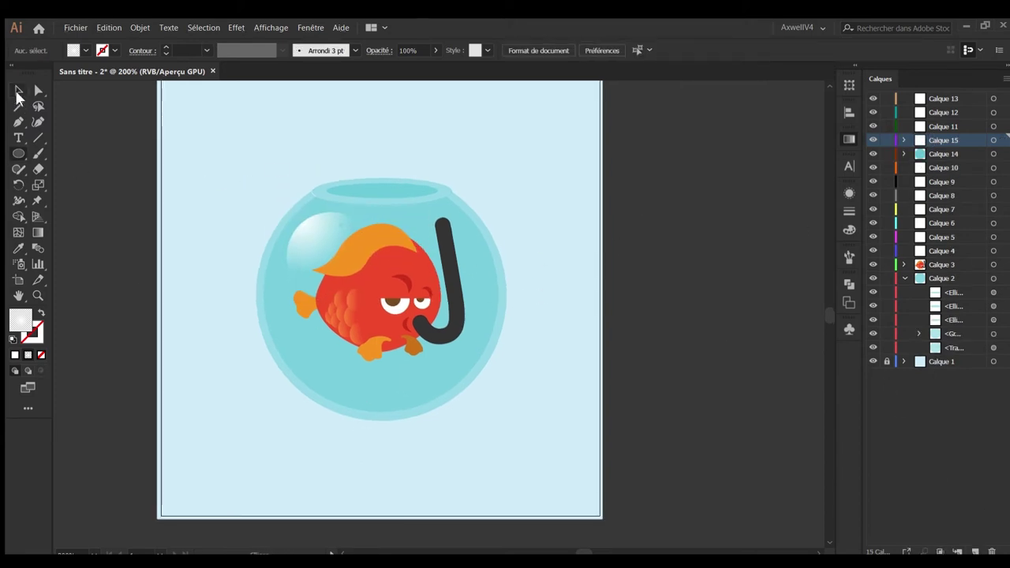
Draw a flat ellipse at the bowl's bottom and paste it in front.
drag(327, 377, 439, 405)
key(ctrl+x)
key(ctrl+l)
key(ctrl+f)
key(v)
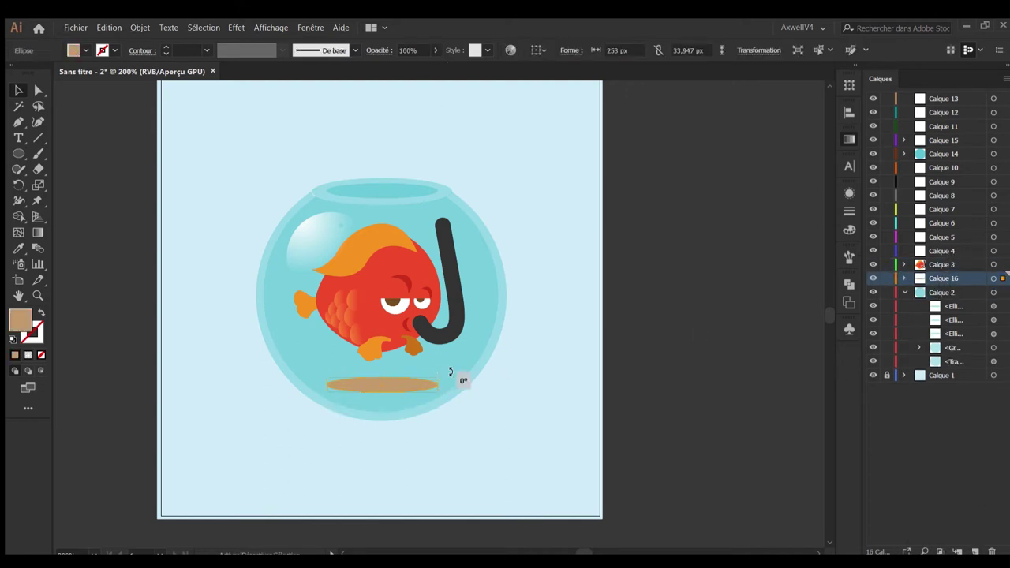
Zoom in on the bowl bottom and widen the tan ellipse toward the bowl's edges.
click(433, 440)
key(z)
click(409, 360)
key(v)
click(486, 335)
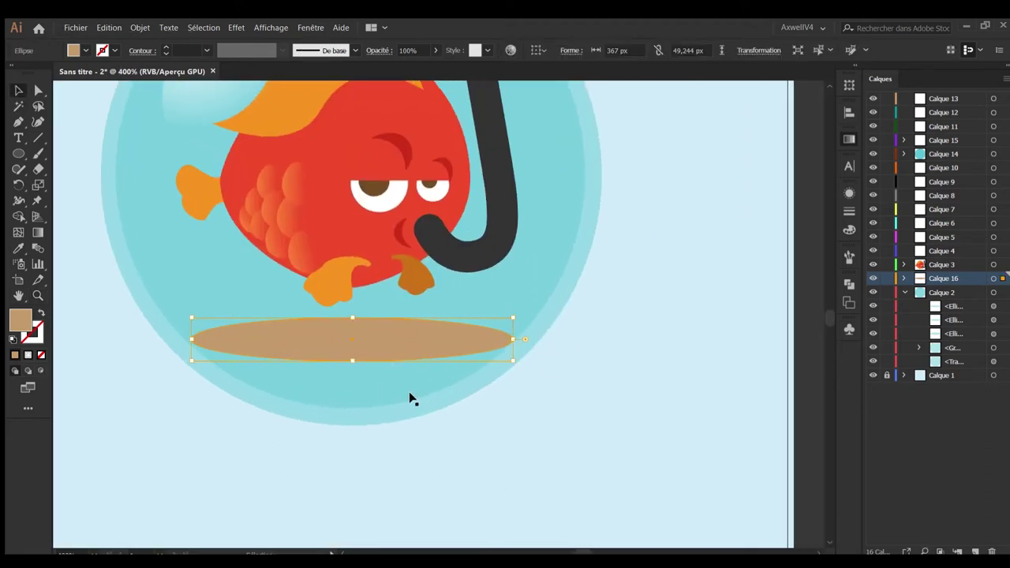
click(168, 280)
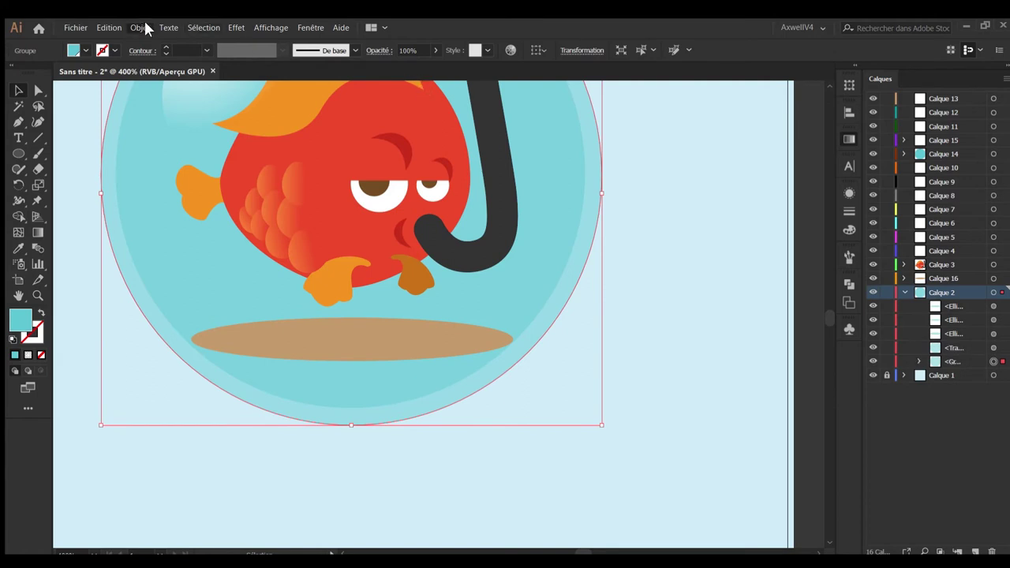
click(315, 339)
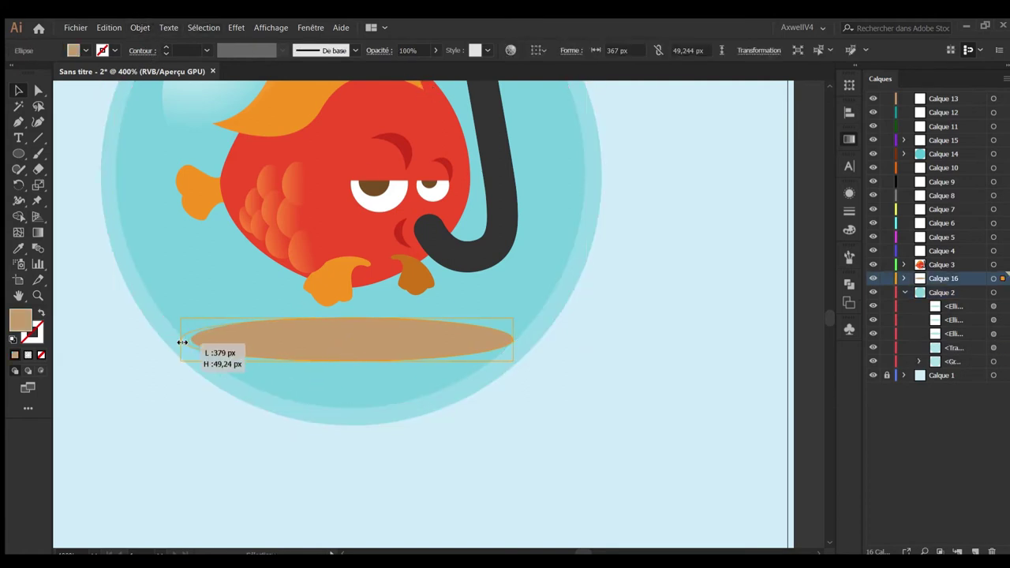
drag(191, 340, 182, 341)
Enter the bowl group to select its circle, then exit and pick the tan ellipse.
click(347, 386)
double_click(348, 386)
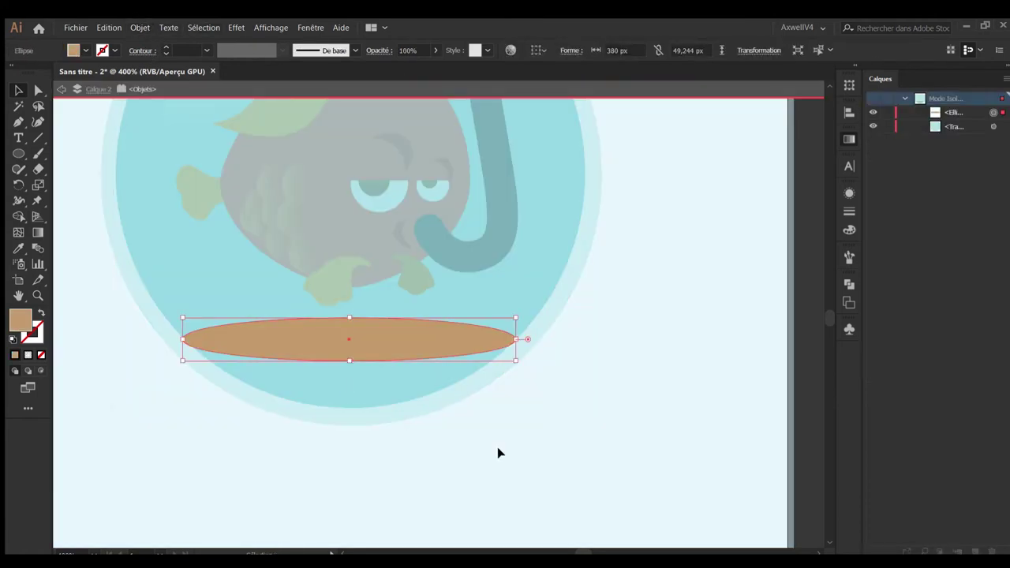
click(405, 346)
double_click(451, 439)
click(415, 340)
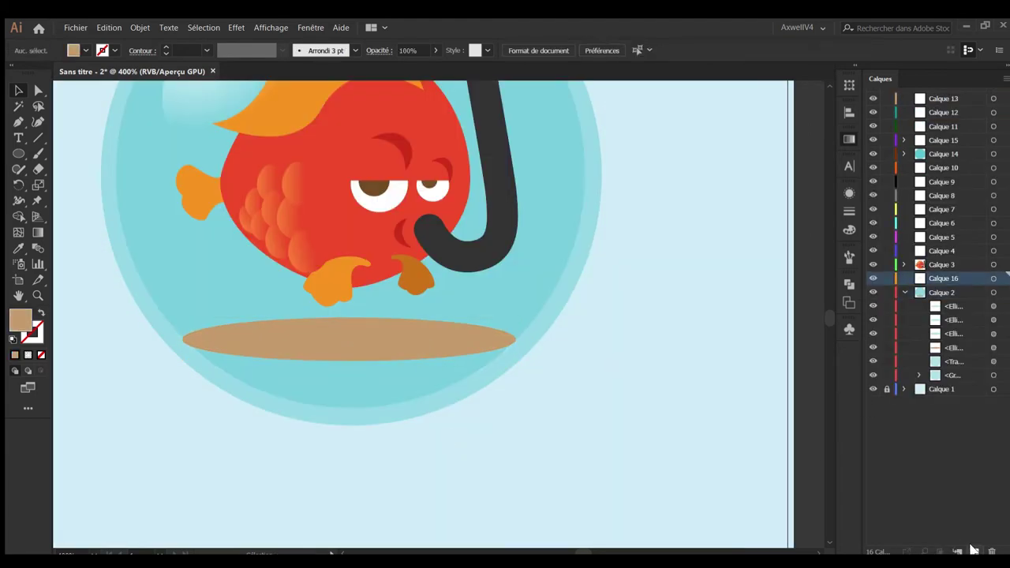
shift+click(457, 400)
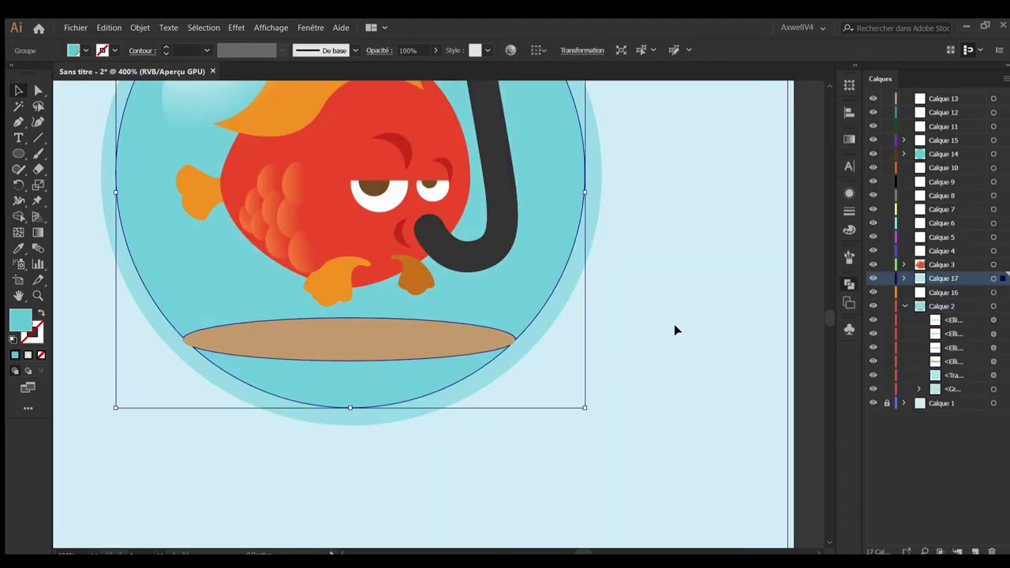
double_click(368, 387)
double_click(388, 339)
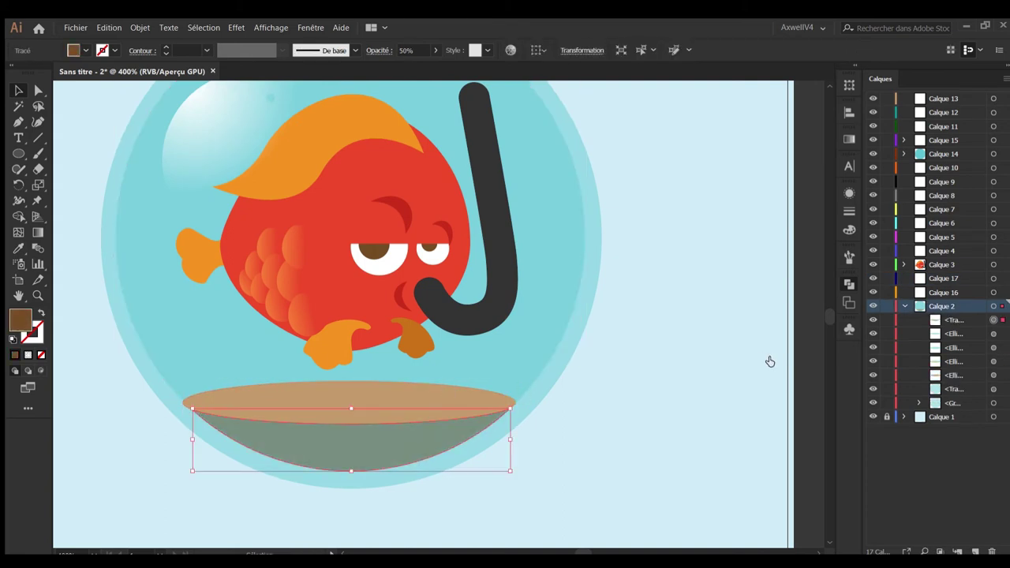
Resize the sand ellipse with its bounding box to fit the bowl bottom.
click(400, 378)
double_click(401, 411)
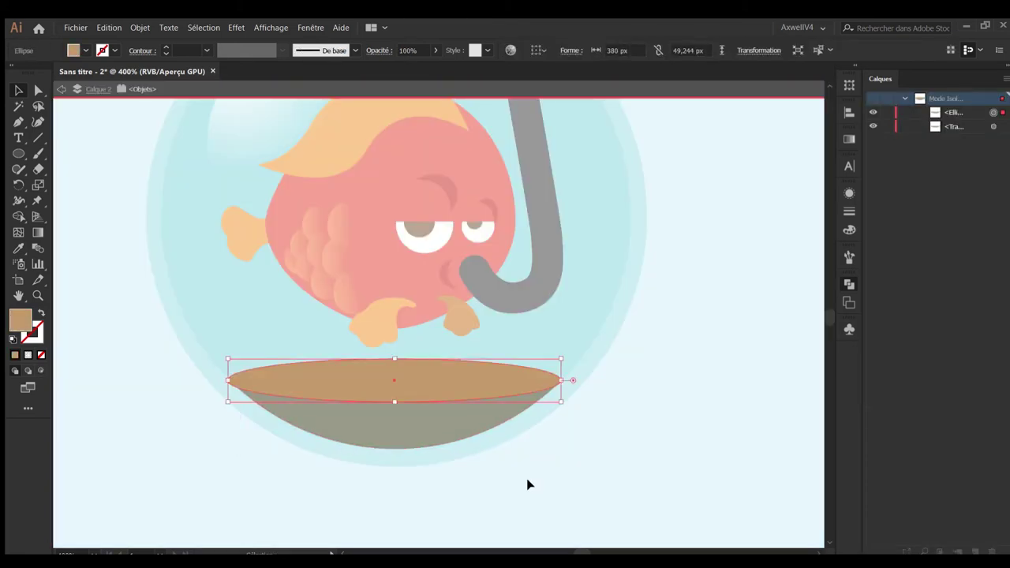
click(577, 444)
double_click(577, 444)
click(378, 408)
drag(565, 373, 547, 379)
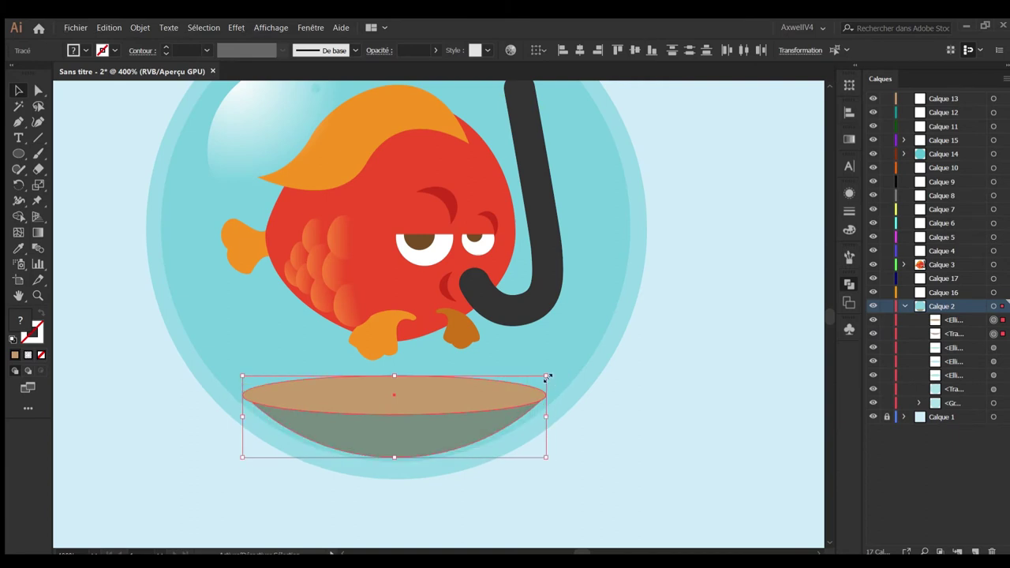
Draw a teal pebble outline with the Pen tool on the sand right of centre.
click(505, 418)
click(557, 471)
key(p)
click(416, 415)
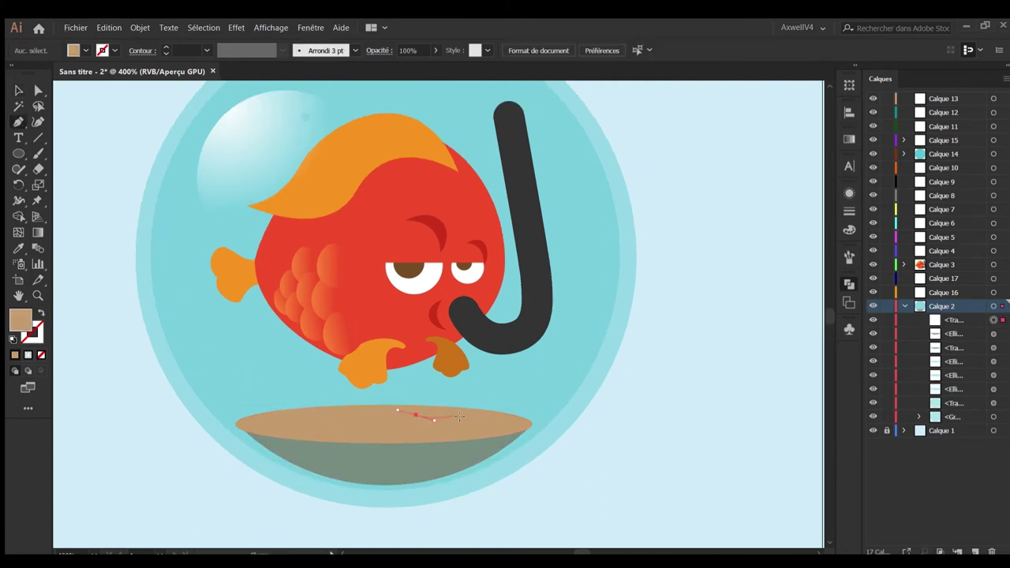
click(459, 410)
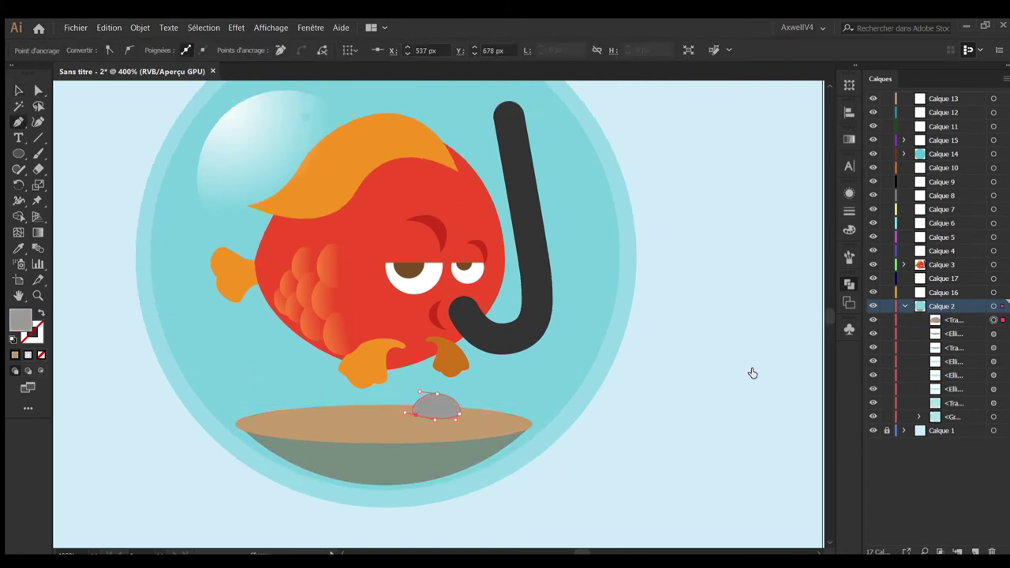
key(v)
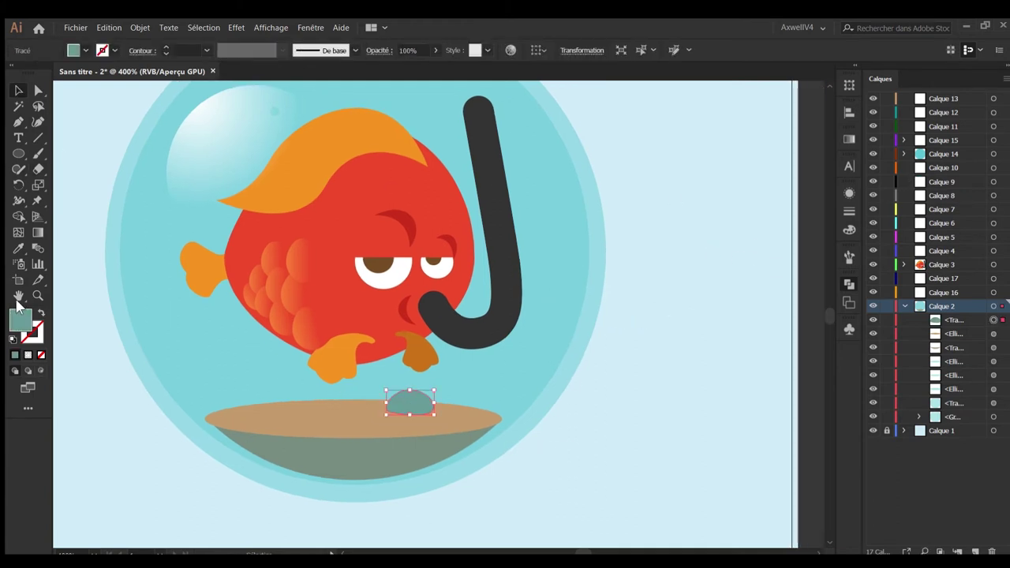
Duplicate the pebble and place the smaller piece in front-left of the large one.
drag(410, 403, 451, 414)
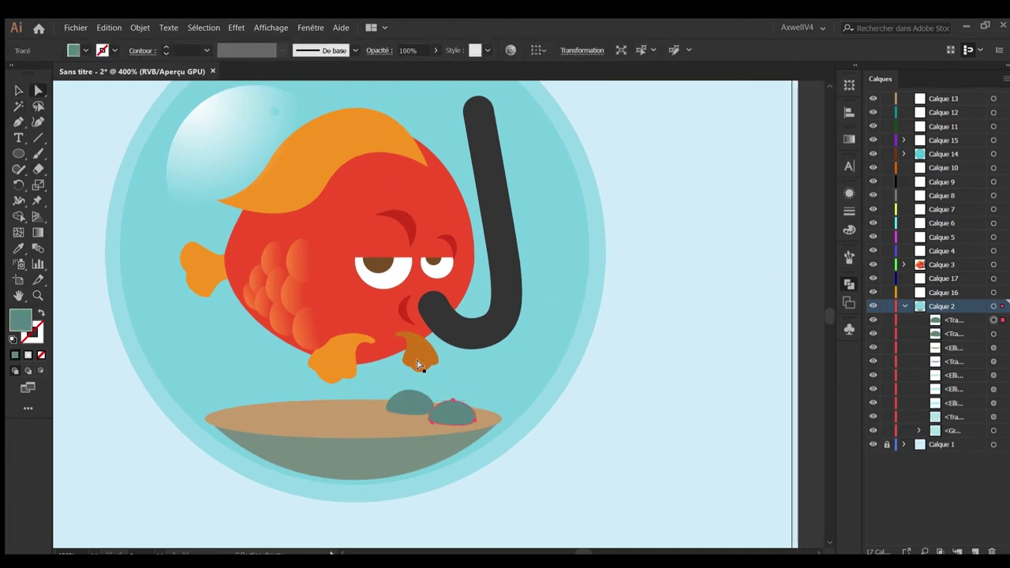
click(520, 451)
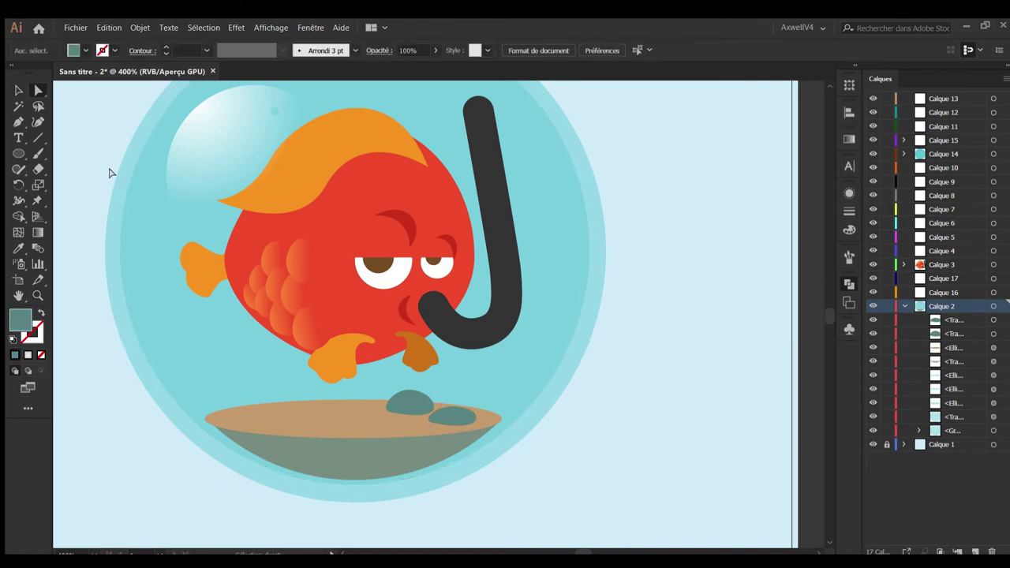
drag(440, 413, 397, 392)
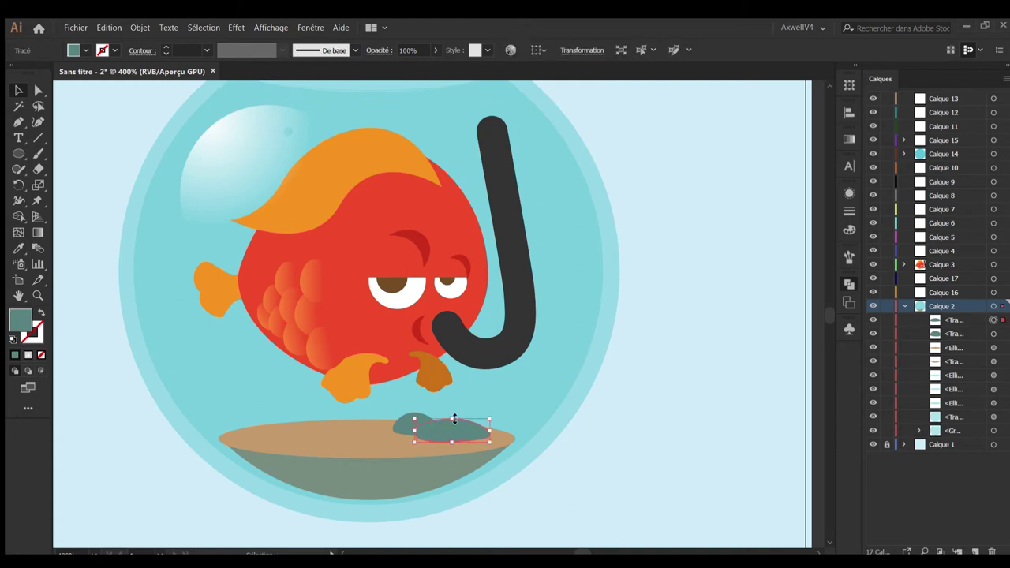
click(432, 437)
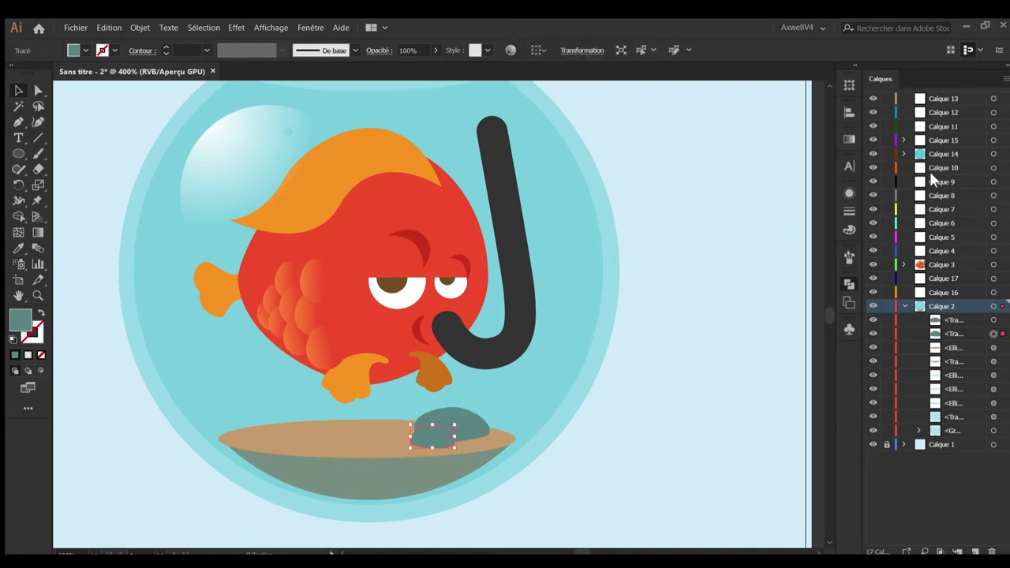
mouse_move(433, 436)
mouse_down()
mouse_move(411, 422)
mouse_move(435, 425)
mouse_up()
key(ctrl+shift+a)
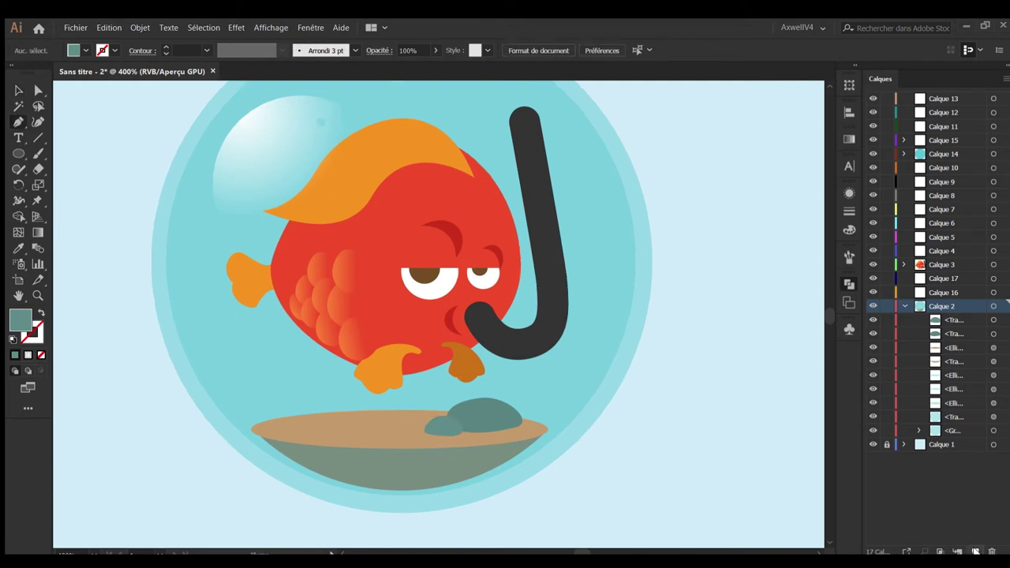
On a new layer, draw a thick wavy green seaweed stroke rising from the sand.
click(976, 551)
click(308, 429)
mouse_move(301, 390)
mouse_down()
mouse_move(310, 379)
mouse_move(295, 349)
mouse_up()
click(41, 315)
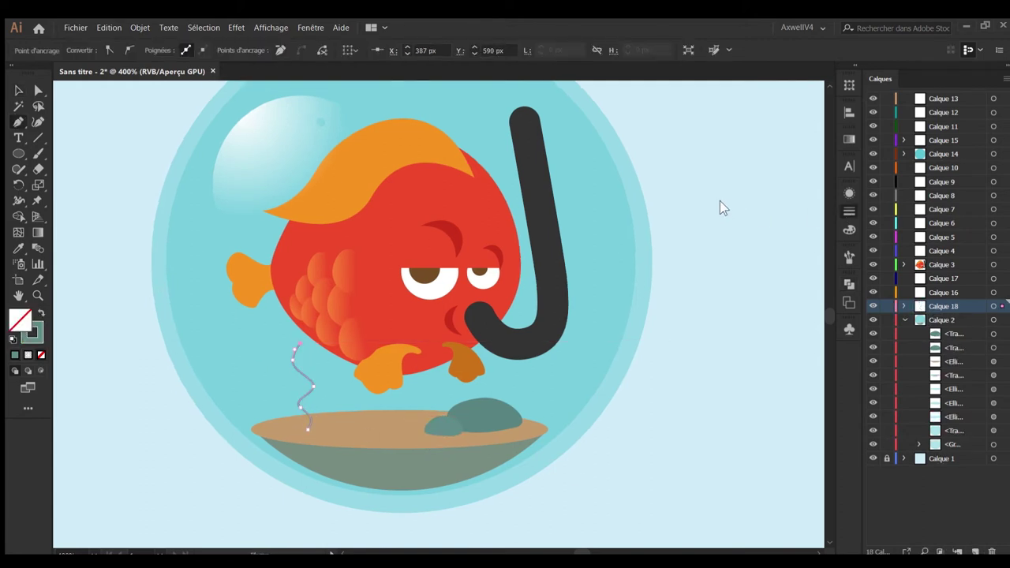
click(34, 91)
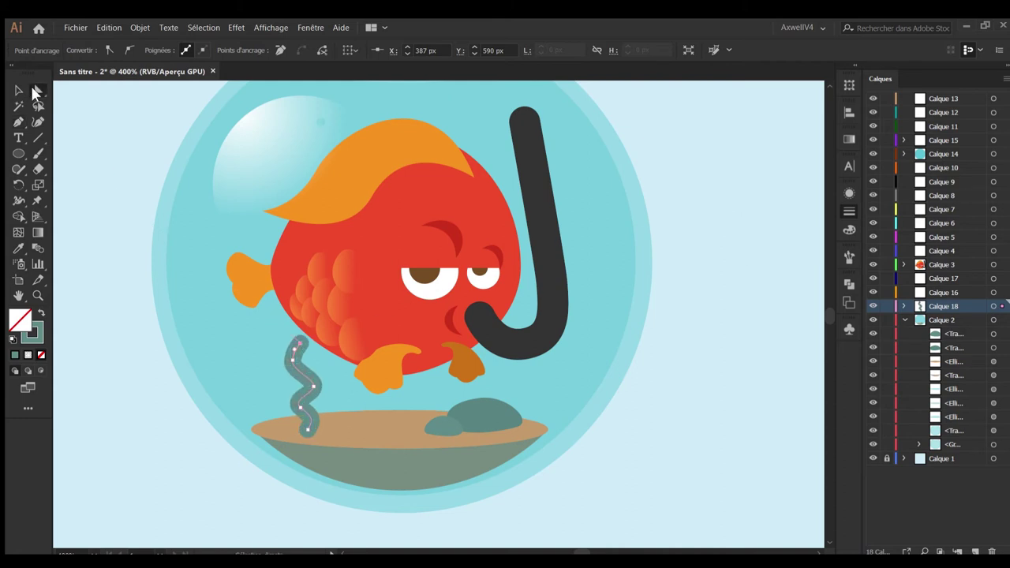
click(307, 427)
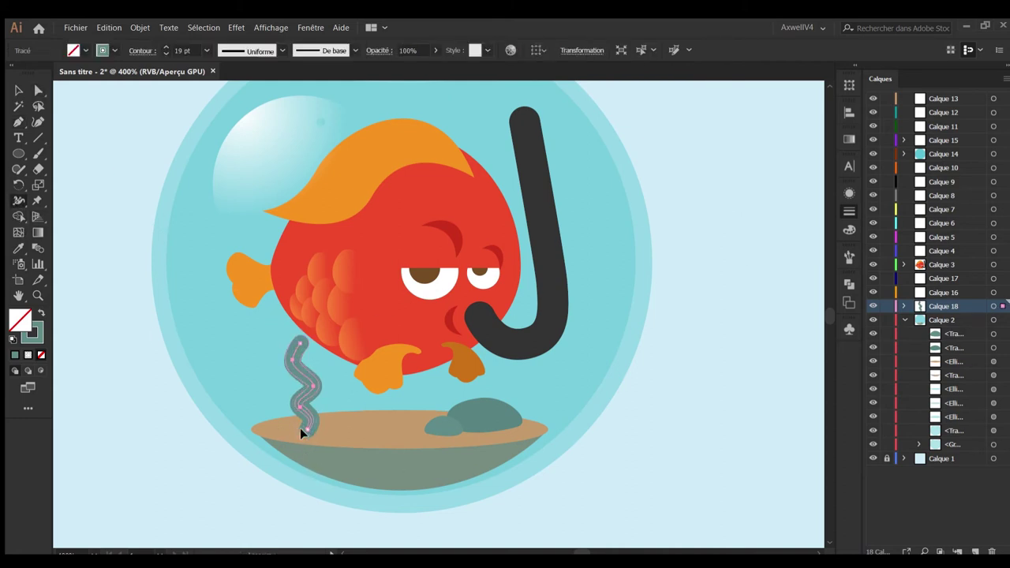
click(311, 387)
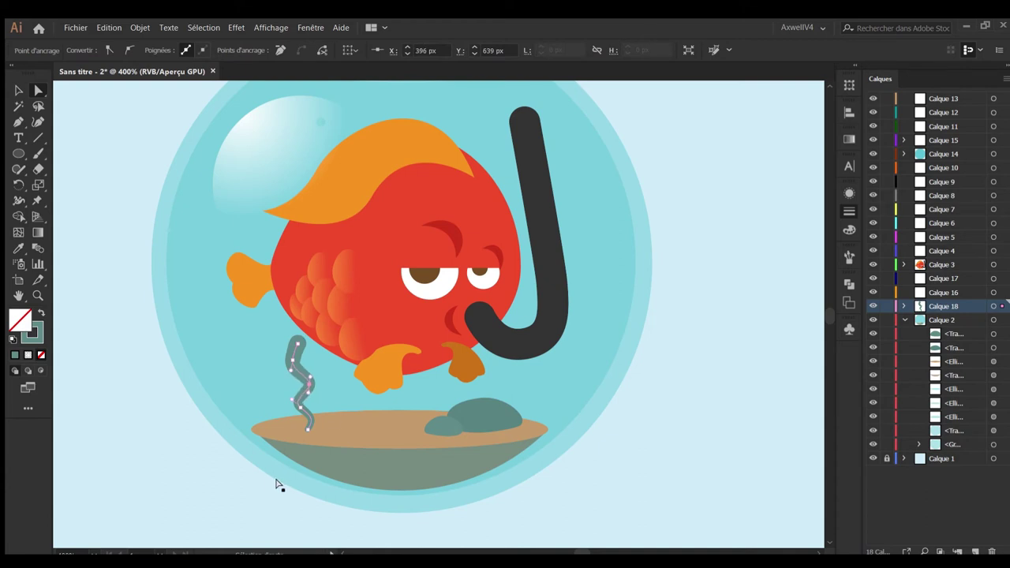
scroll(278, 484, right, 1)
key(v)
click(34, 338)
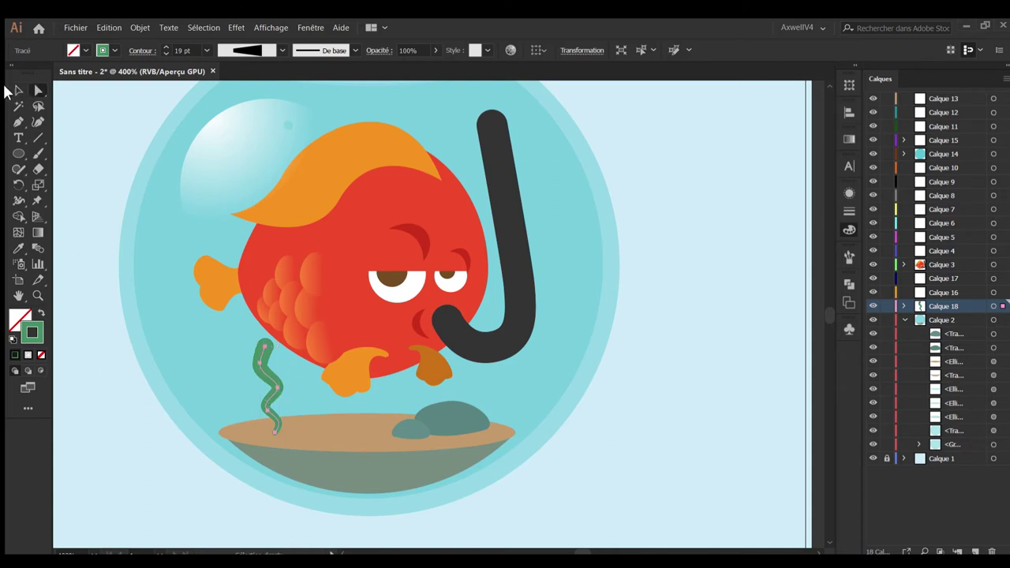
Duplicate it into three reshaped seaweed strands, then group and resize the clump.
drag(276, 401, 251, 416)
key(a)
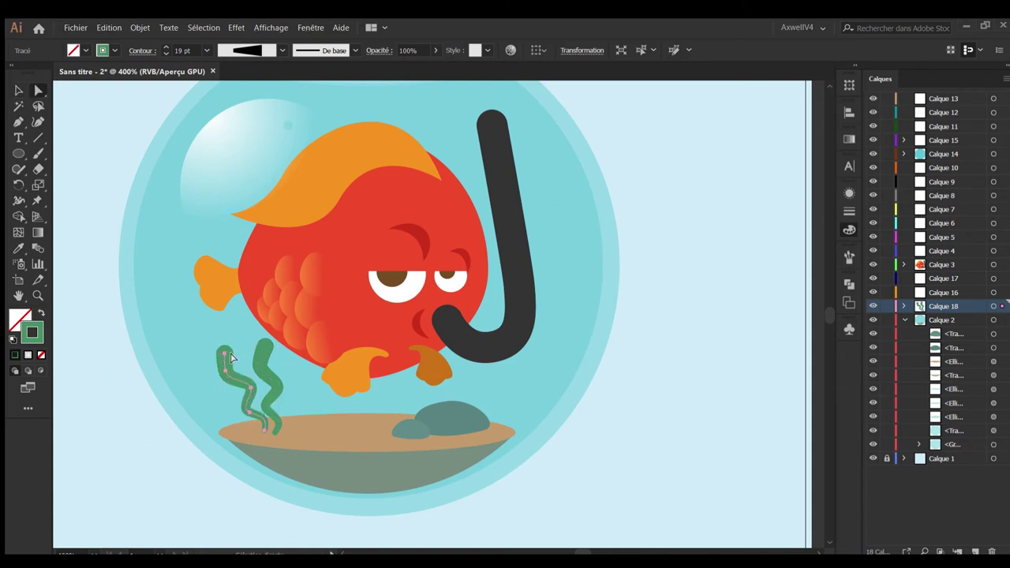
click(248, 386)
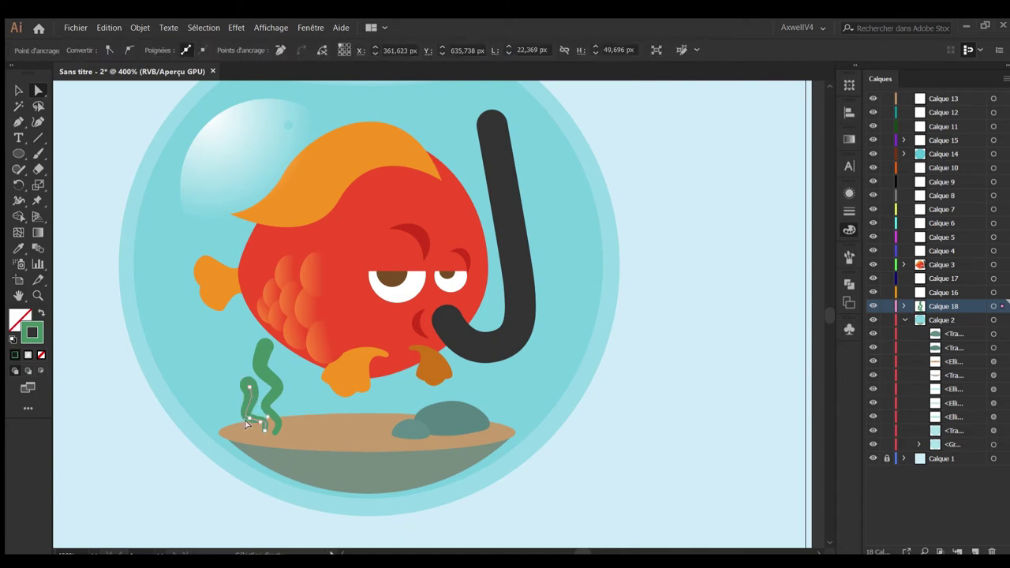
click(232, 398)
mouse_move(254, 406)
mouse_down()
mouse_move(316, 386)
mouse_move(291, 387)
mouse_up()
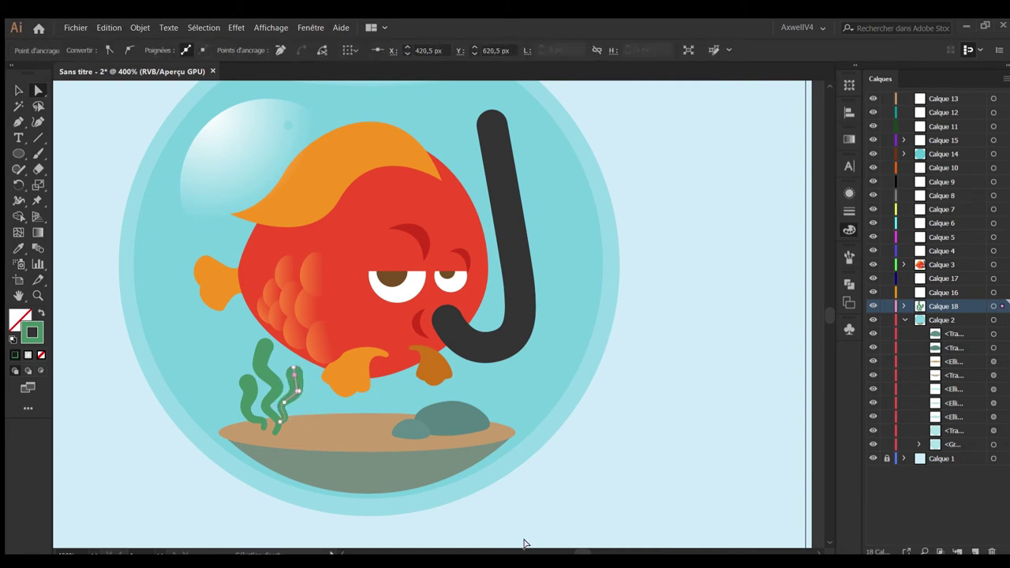
click(525, 543)
click(289, 397)
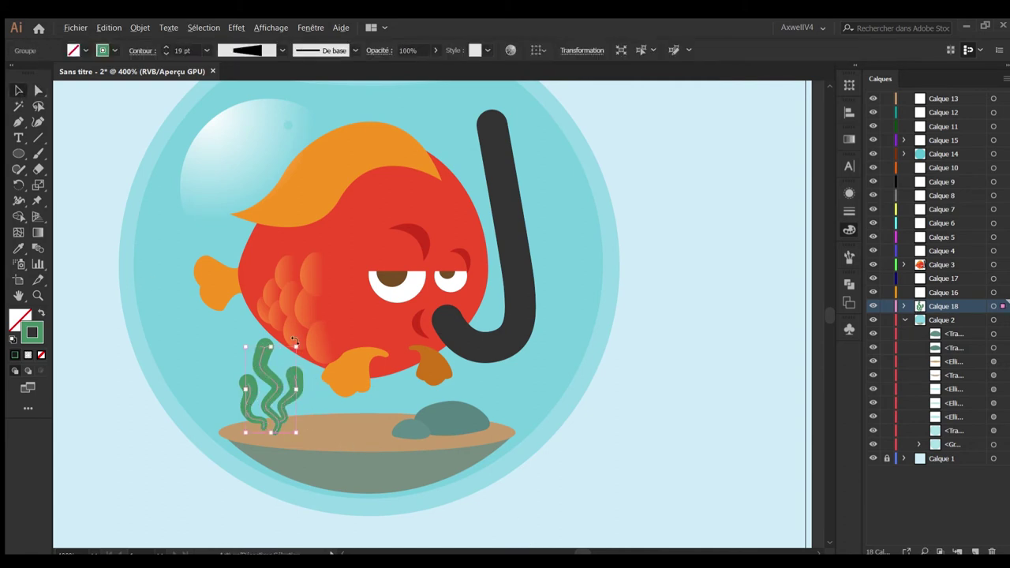
drag(300, 359, 293, 359)
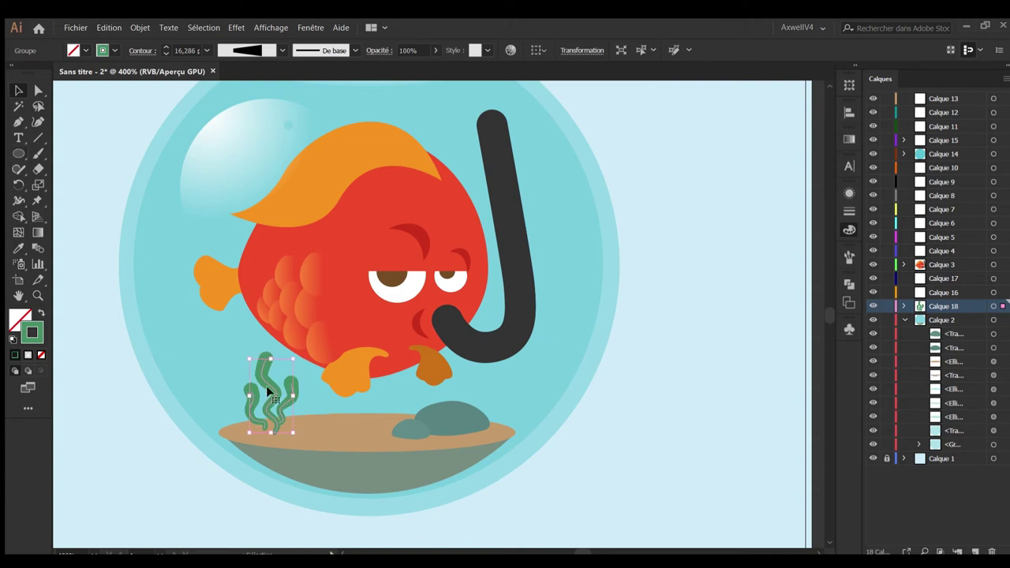
Inside the seaweed group, draw a flat green ellipse at its base with 50% opacity.
double_click(268, 392)
drag(298, 434, 300, 436)
click(42, 314)
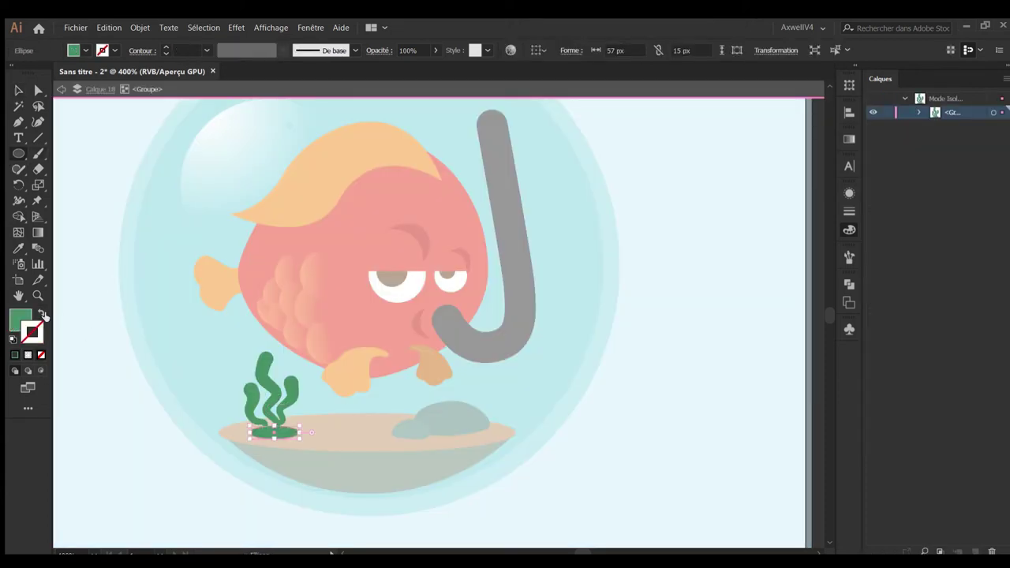
text(50)
key(Return)
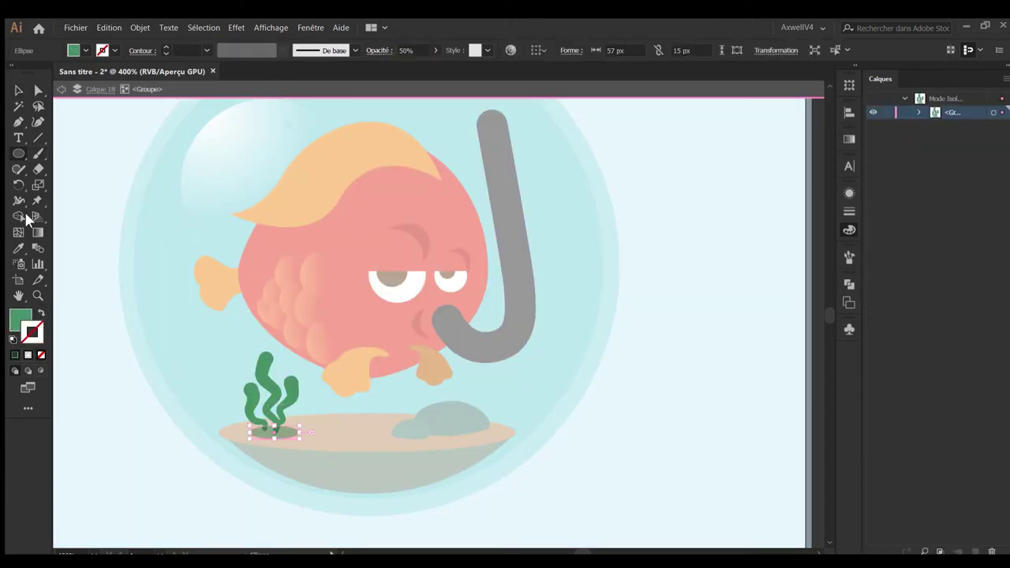
Group the two pebbles and eyedrop the green shadow styling for them.
key(v)
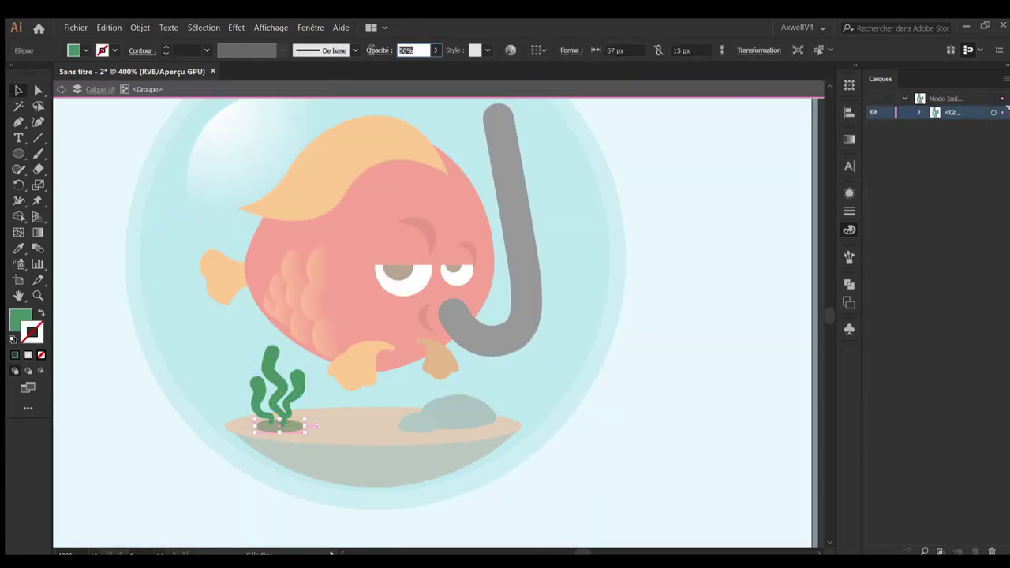
double_click(192, 411)
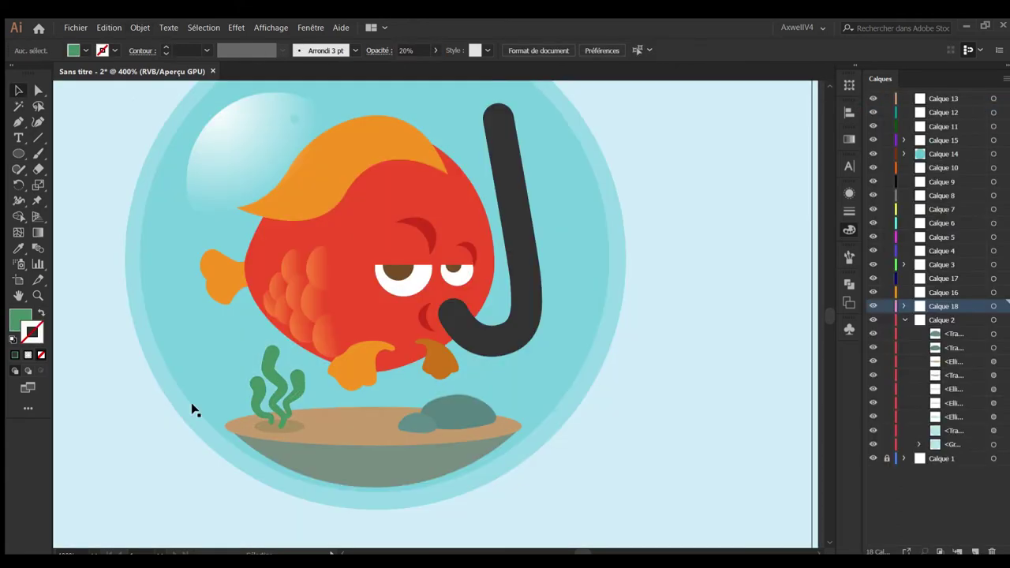
click(378, 410)
key(ctrl+g)
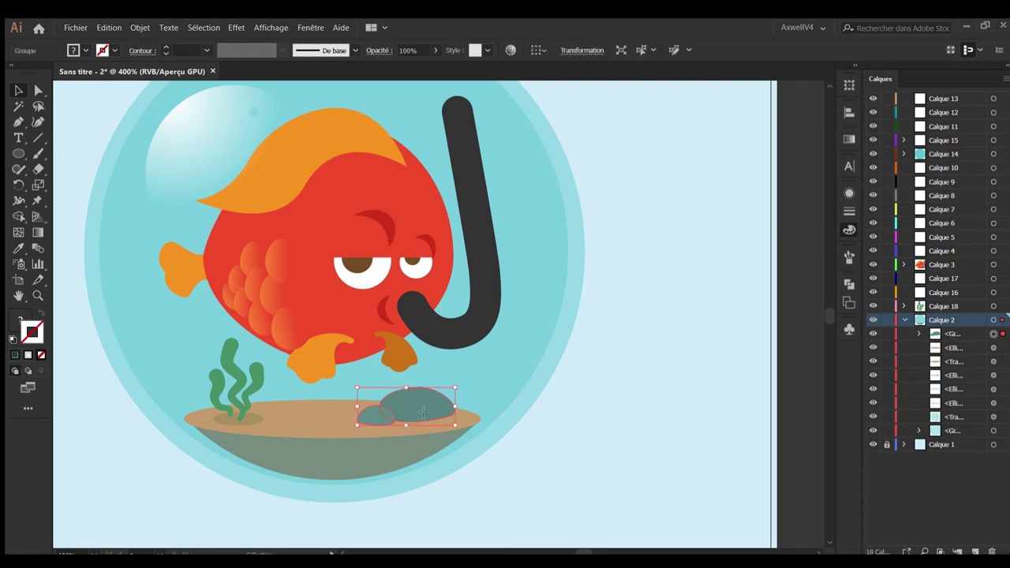
key(i)
click(281, 367)
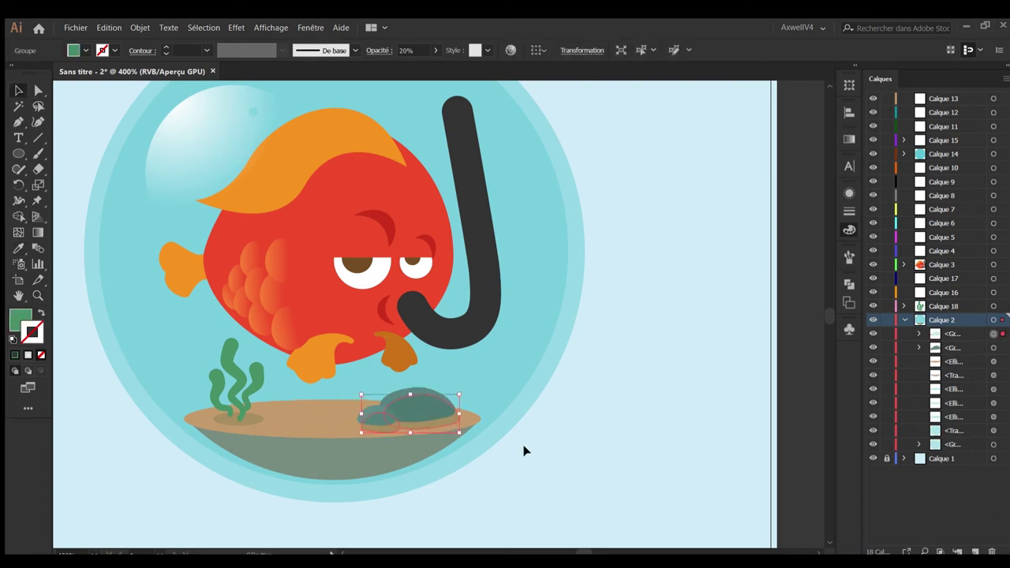
click(523, 451)
scroll(361, 442, up, 3)
scroll(298, 251, up, 1)
click(298, 251)
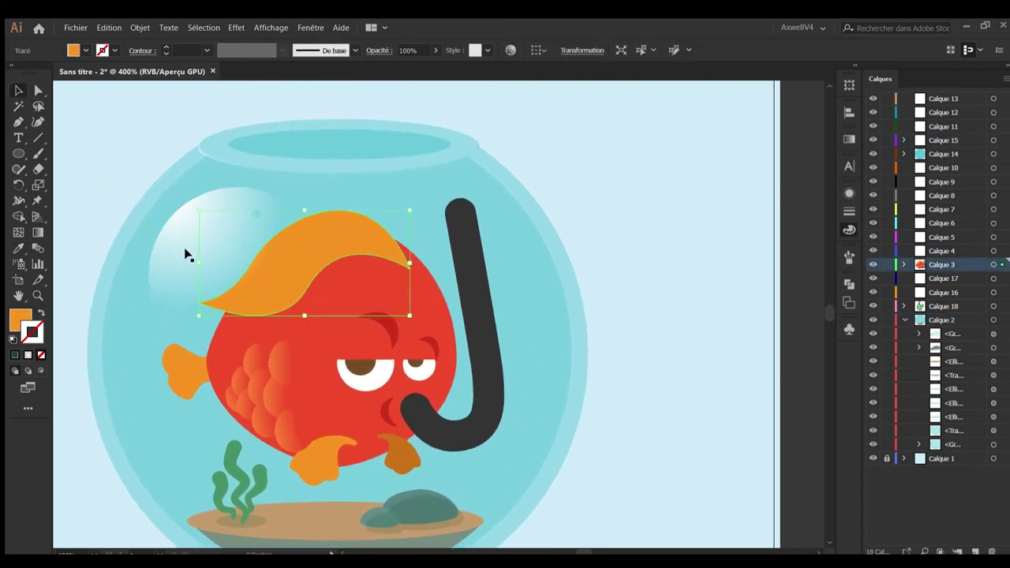
click(185, 253)
drag(387, 253, 525, 299)
key(ctrl+z)
drag(419, 347, 380, 278)
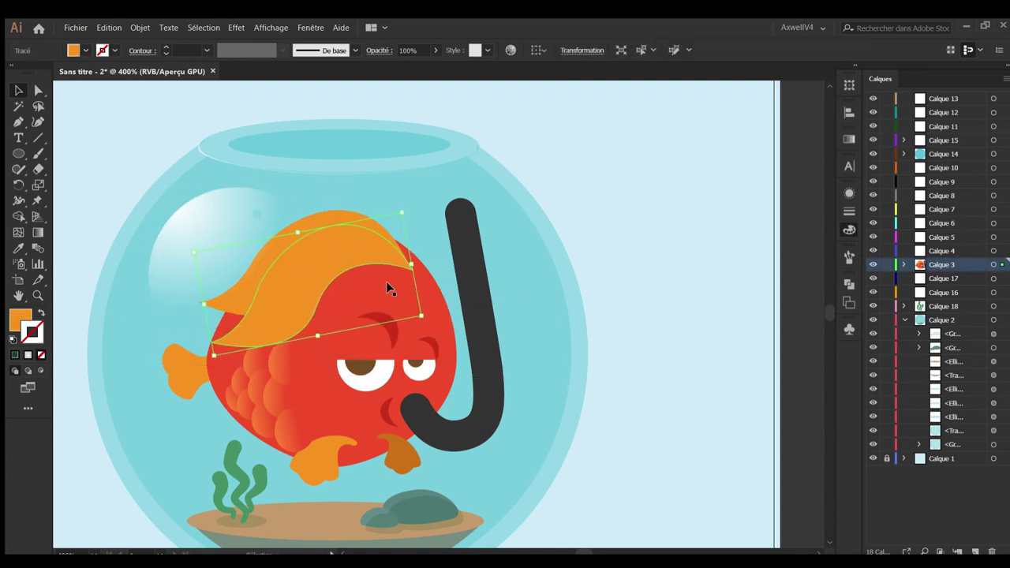
key(ctrl+z)
key(ctrl+z)
key(ctrl+shift+z)
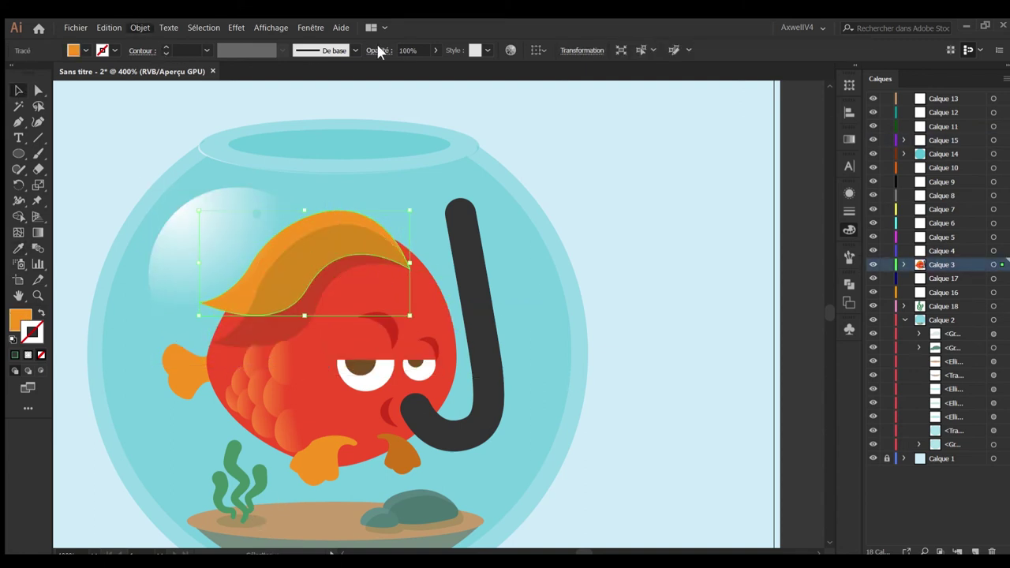
click(302, 338)
key(a)
click(251, 333)
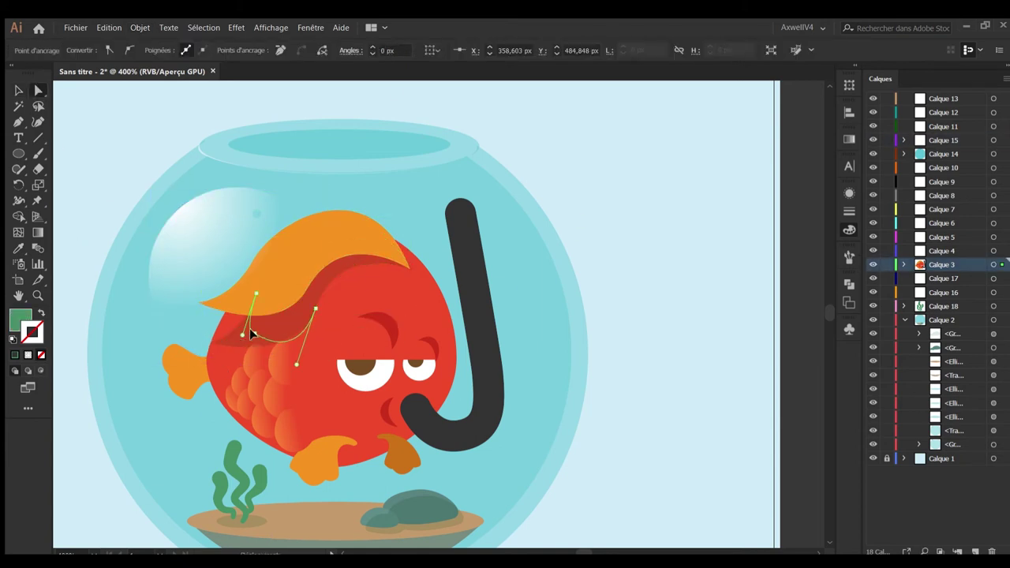
click(256, 295)
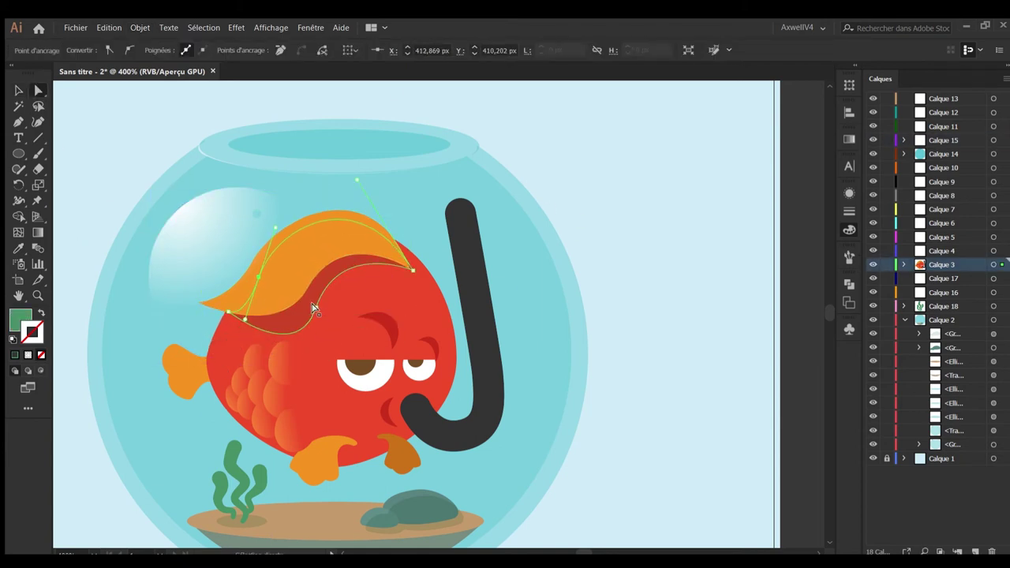
Draw a curved stroke-only path along the edge of the orange hair tuft.
click(568, 203)
key(z)
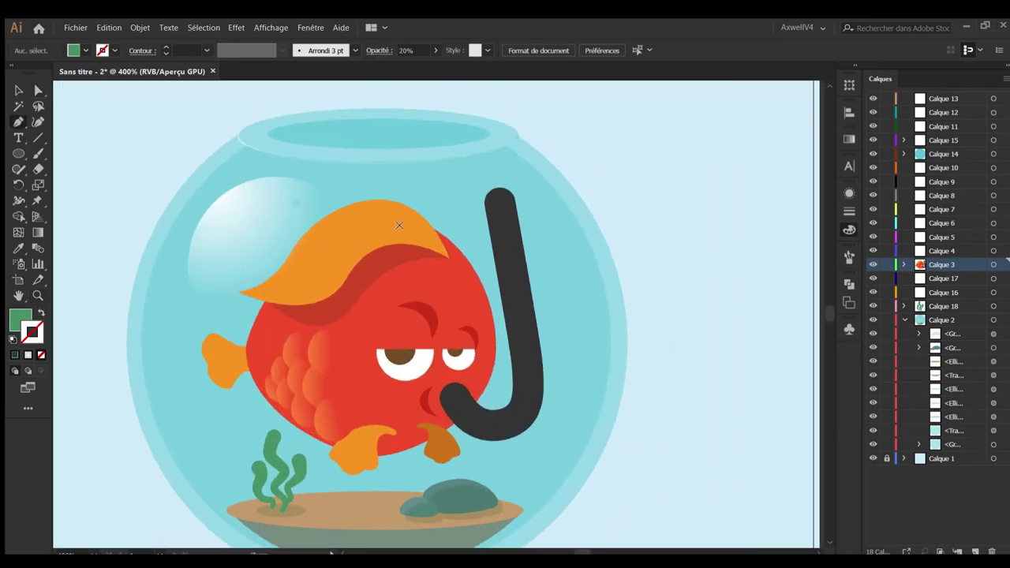
mouse_move(399, 225)
mouse_down()
mouse_move(315, 250)
mouse_move(246, 292)
mouse_up()
click(39, 313)
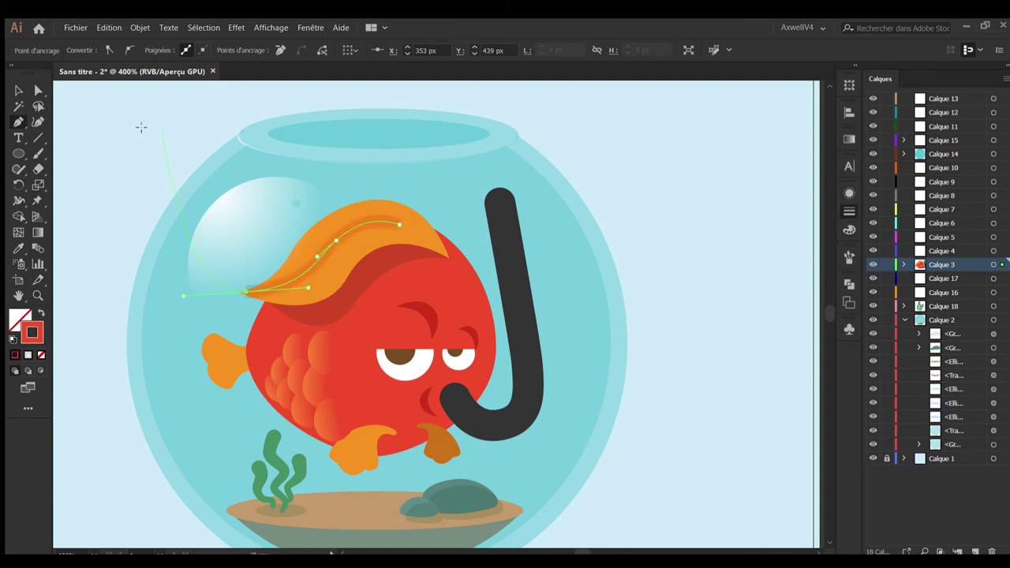
key(v)
click(40, 90)
click(246, 292)
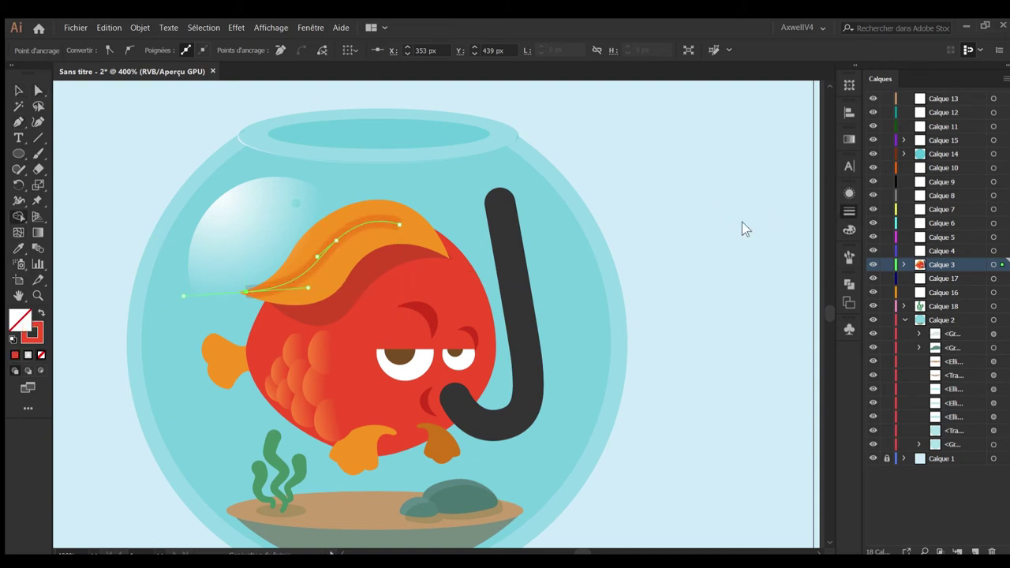
click(19, 90)
click(381, 216)
Paste the hair stroke onto new layer Calque 19 at 100% opacity and taper both ends.
click(694, 229)
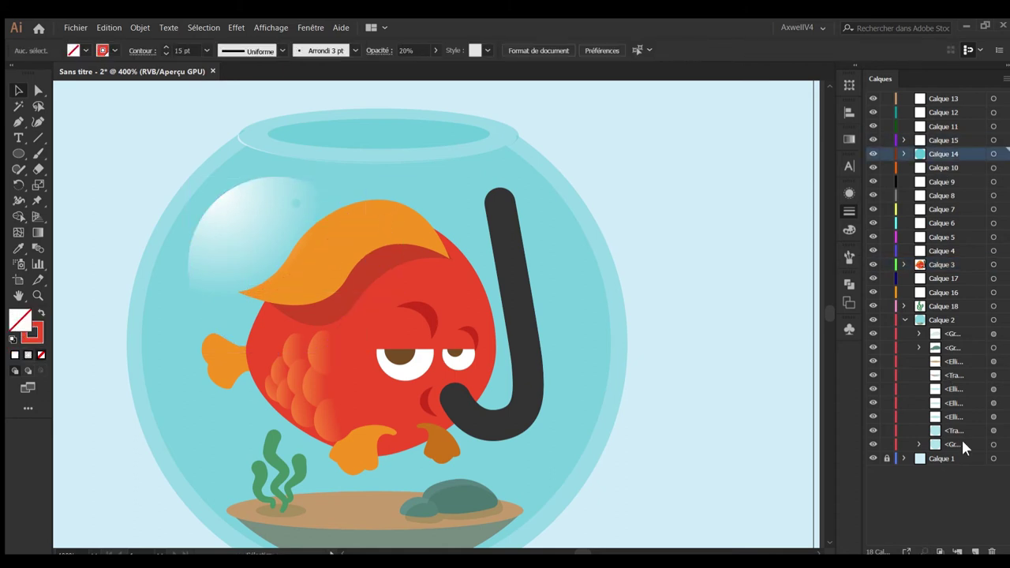
click(976, 551)
key(ctrl+f)
text(100)
key(Return)
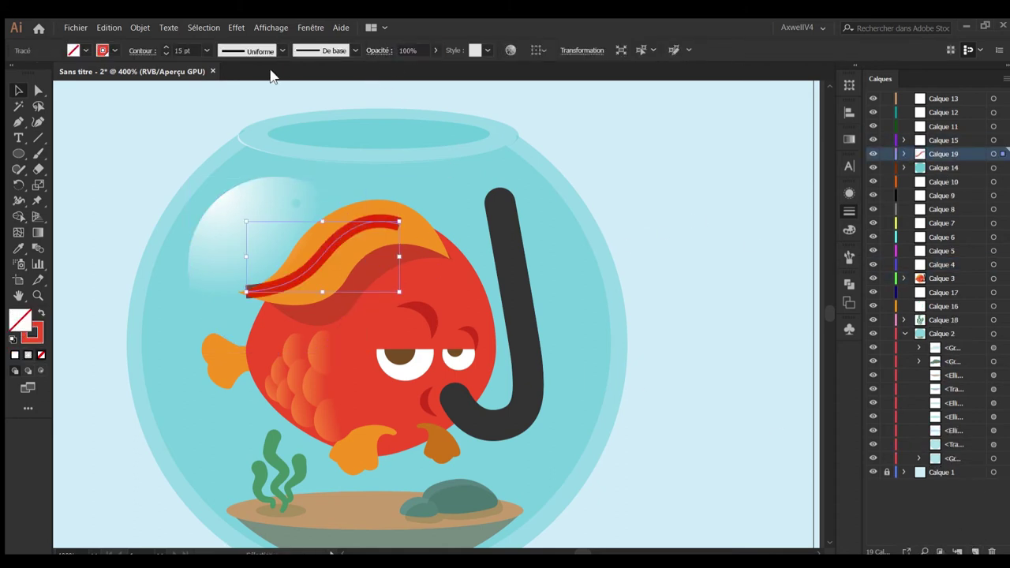
click(19, 201)
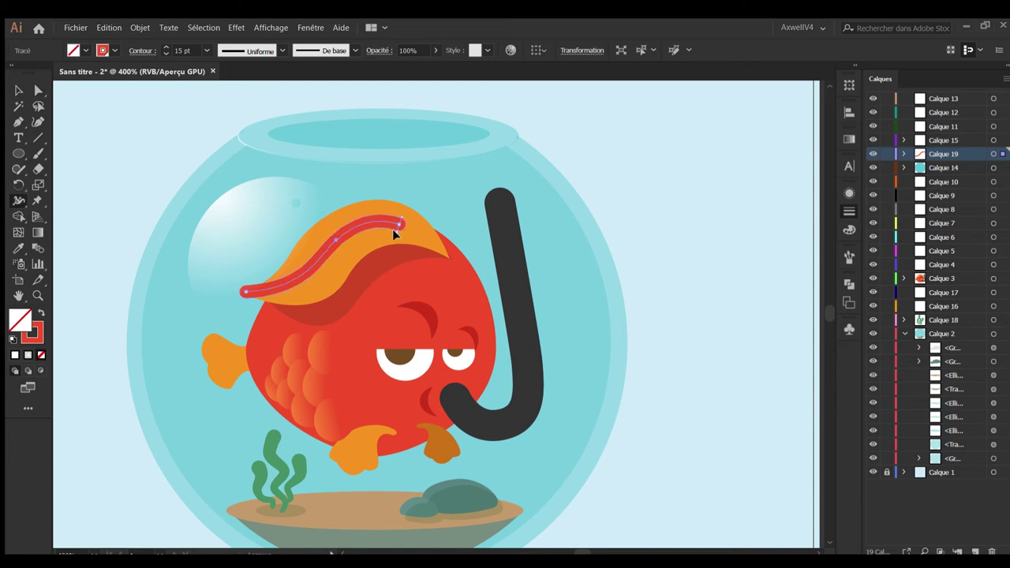
drag(392, 228, 397, 223)
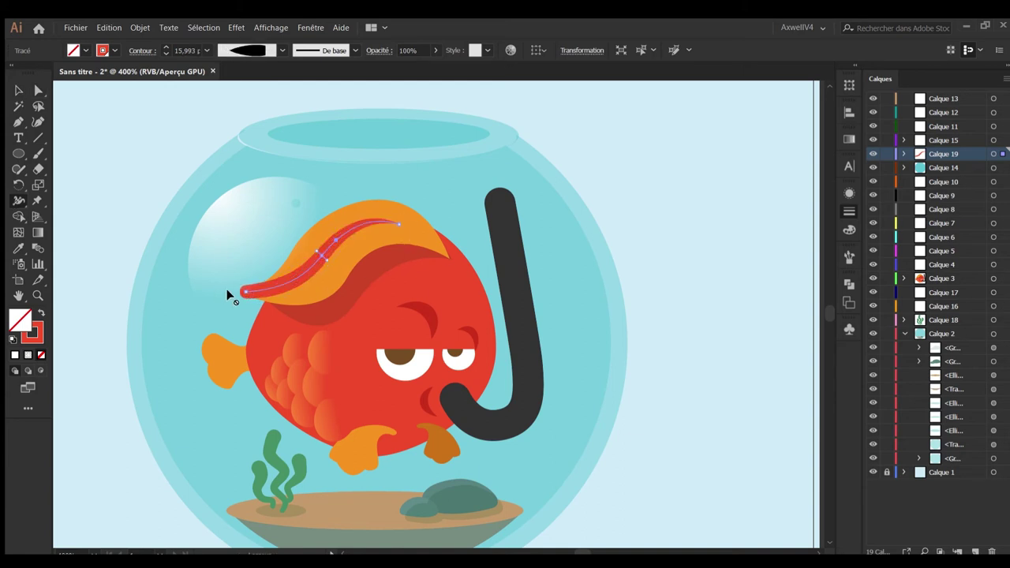
drag(245, 291, 240, 283)
click(399, 228)
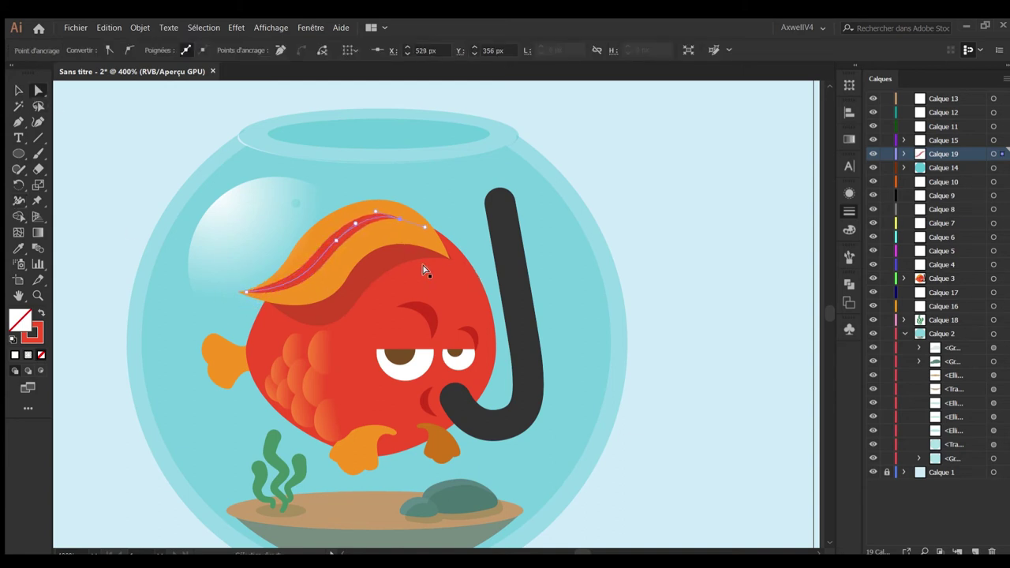
key(v)
key(ctrl+shift+a)
Lock the glare ellipse, bend the red stroke to follow the hair's curve, and start a tail stroke.
click(331, 251)
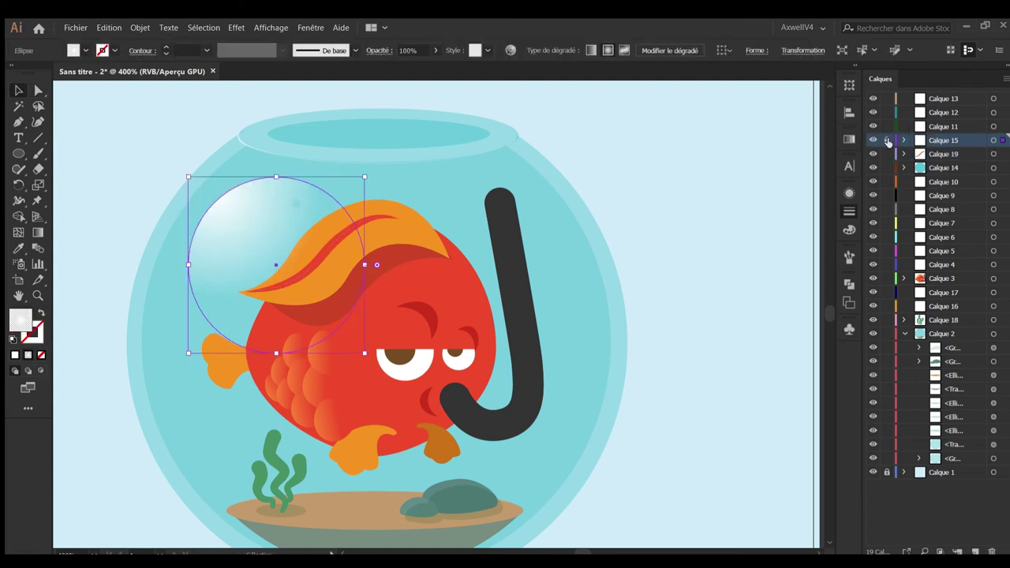
key(ctrl+2)
click(341, 251)
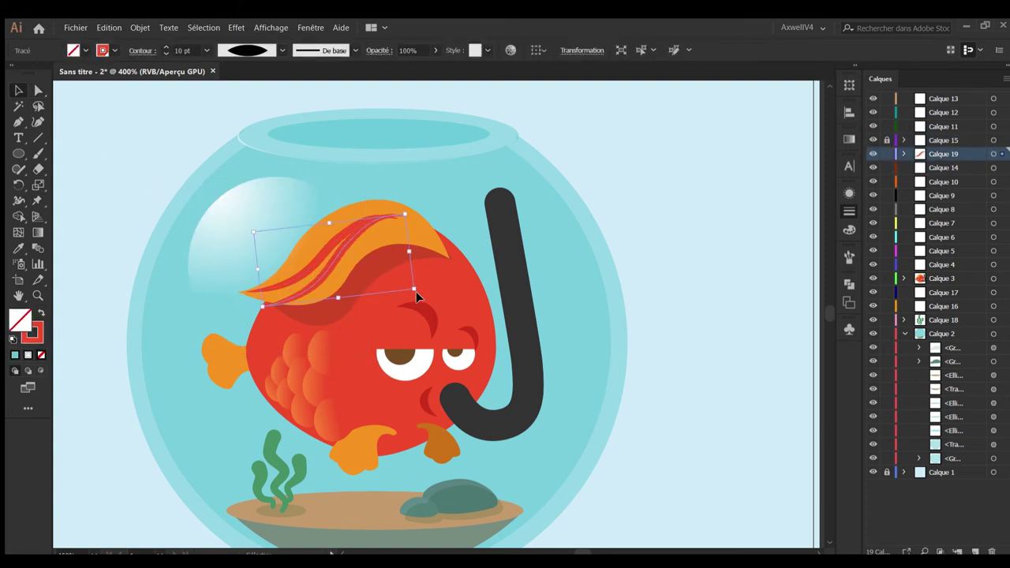
key(a)
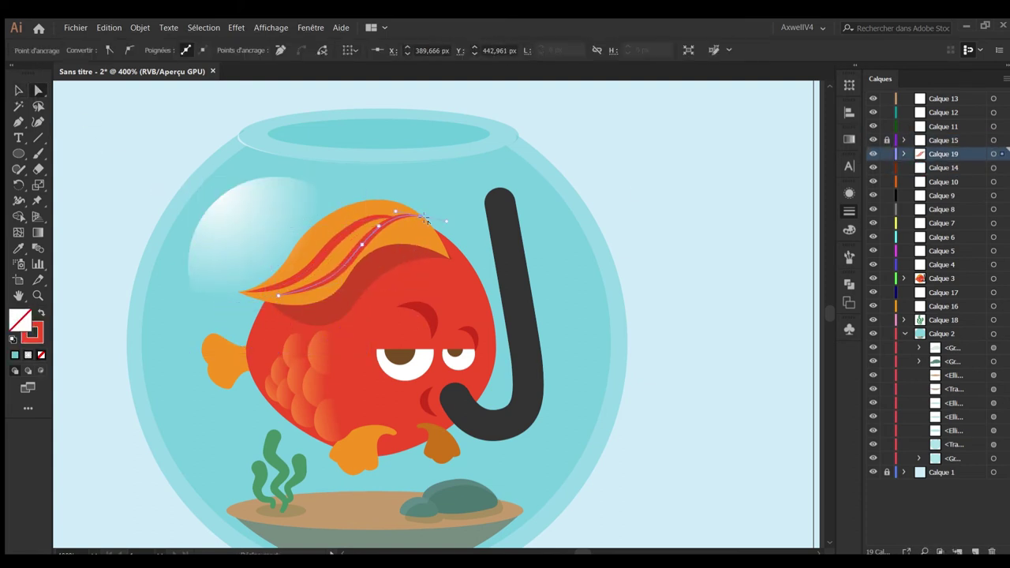
click(423, 252)
drag(423, 252, 417, 224)
click(347, 243)
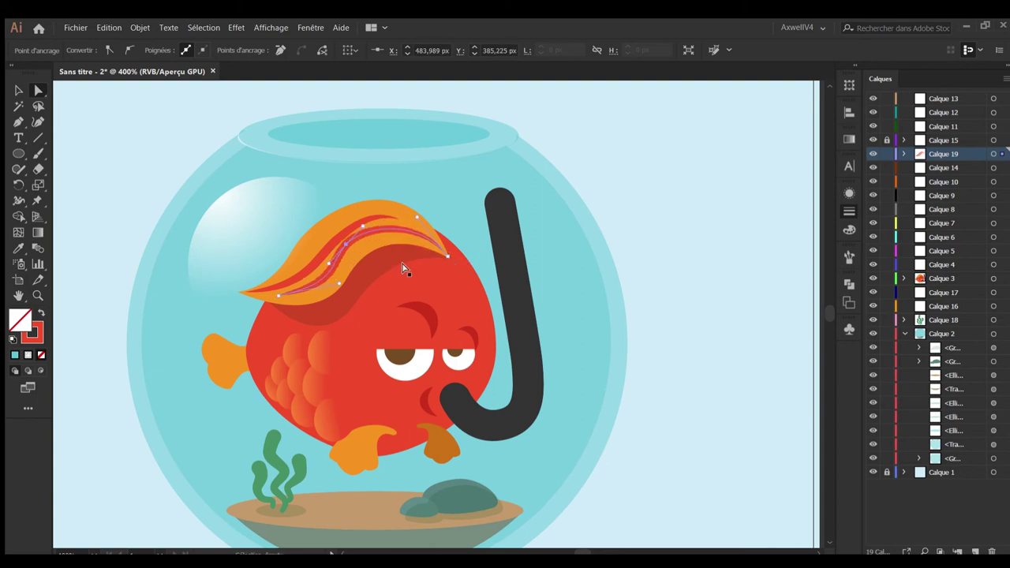
drag(313, 293, 401, 233)
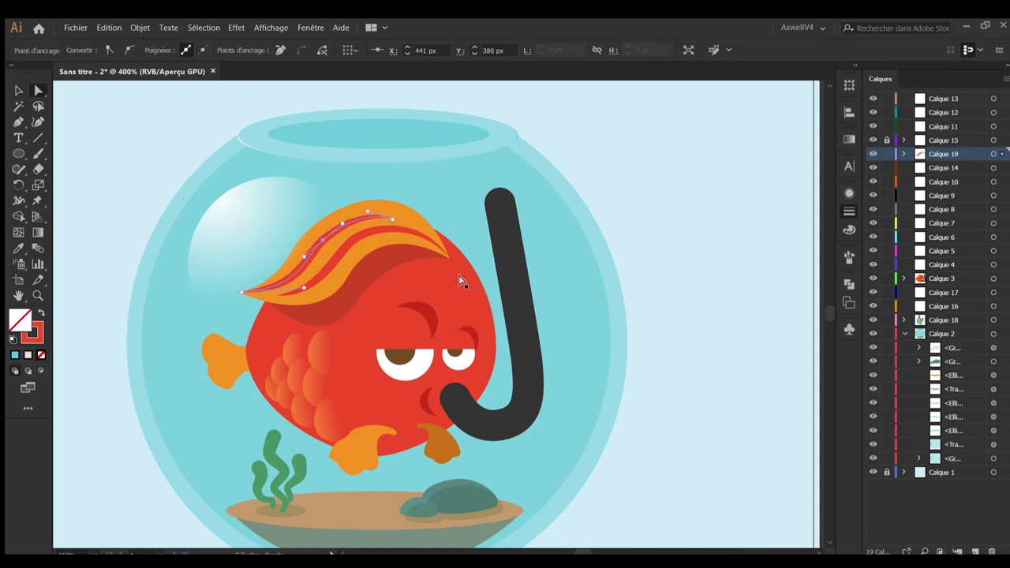
click(95, 194)
key(p)
click(203, 333)
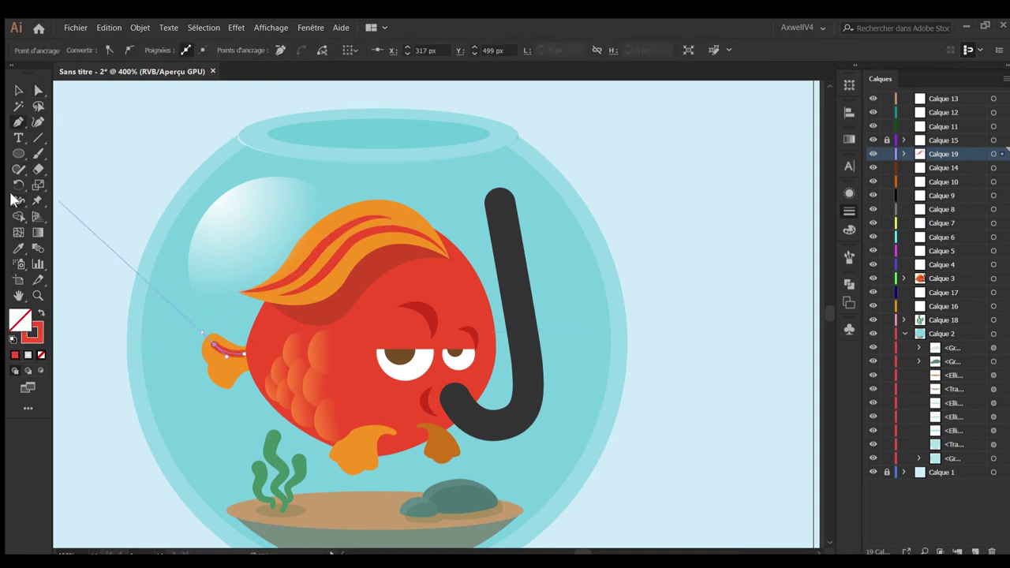
Finish the red tail stroke, duplicate it, and arrange the tapered strokes across the tail fin.
ctrl+click(142, 282)
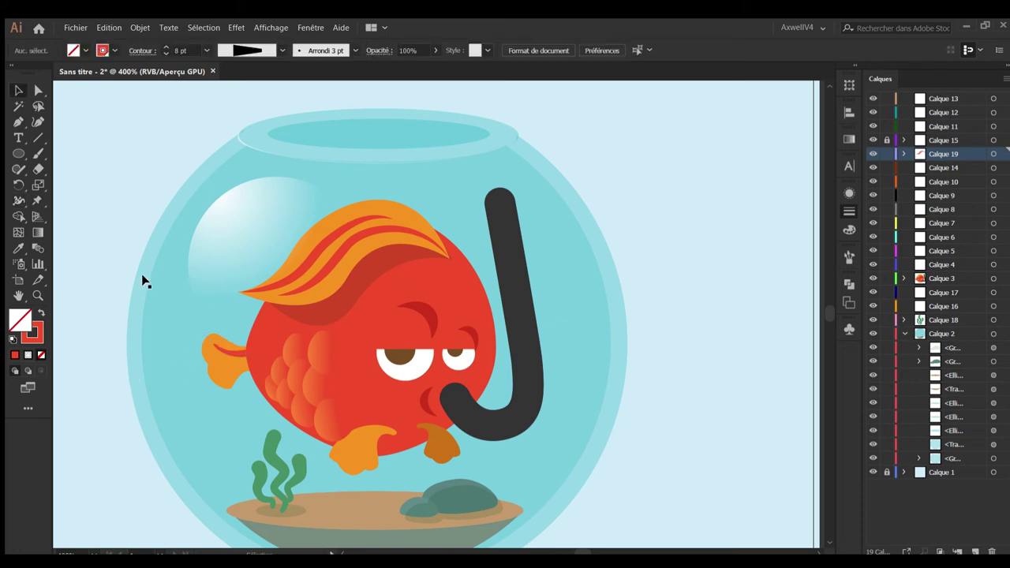
key(z)
click(350, 342)
key(shift+w)
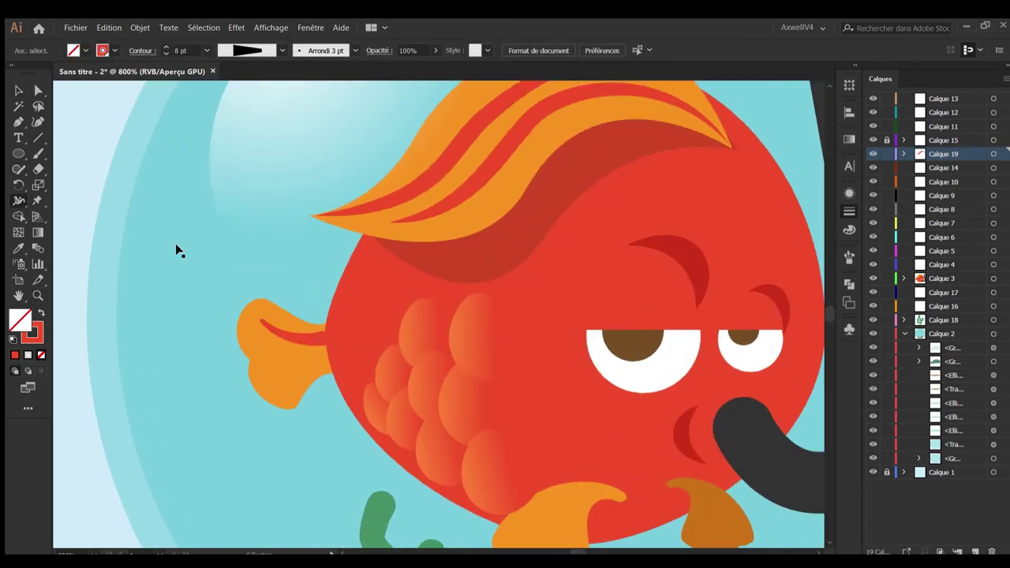
key(v)
click(301, 341)
drag(314, 332, 303, 409)
key(a)
click(263, 366)
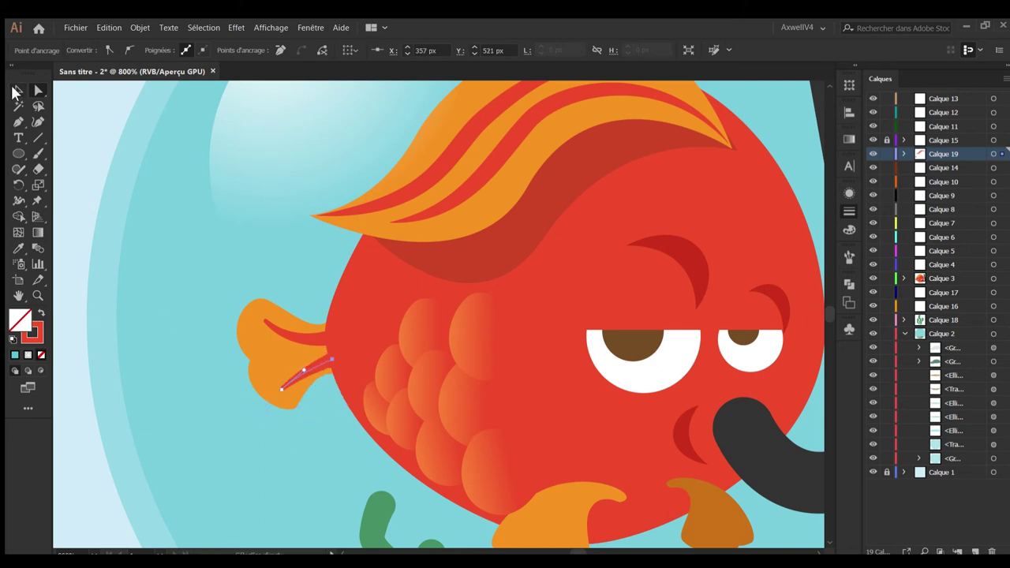
click(16, 92)
click(288, 349)
shift+click(300, 374)
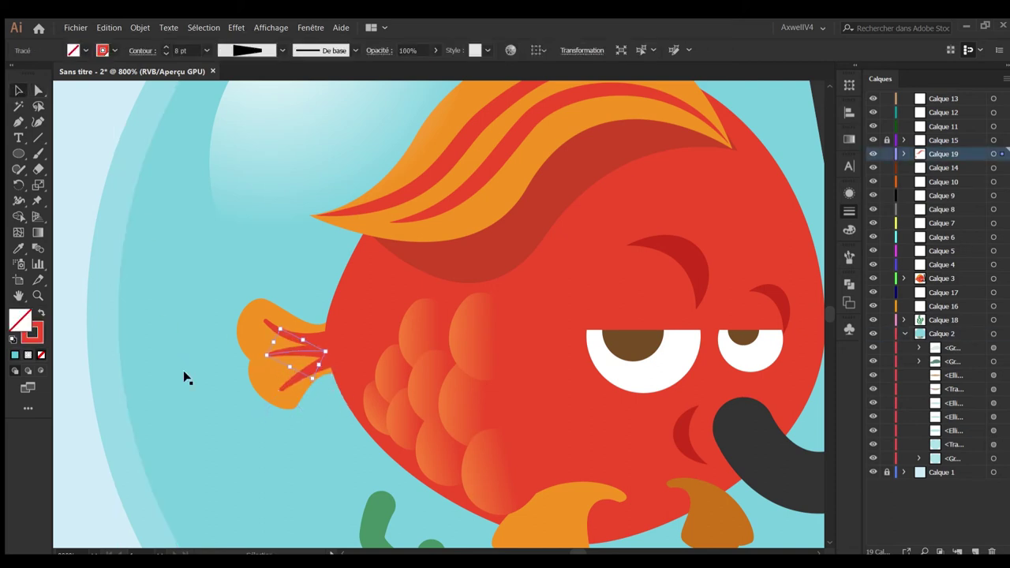
click(268, 356)
drag(289, 360, 229, 345)
Group the tail strokes with the hair strokes and set the group's opacity to 50%.
click(18, 90)
click(236, 316)
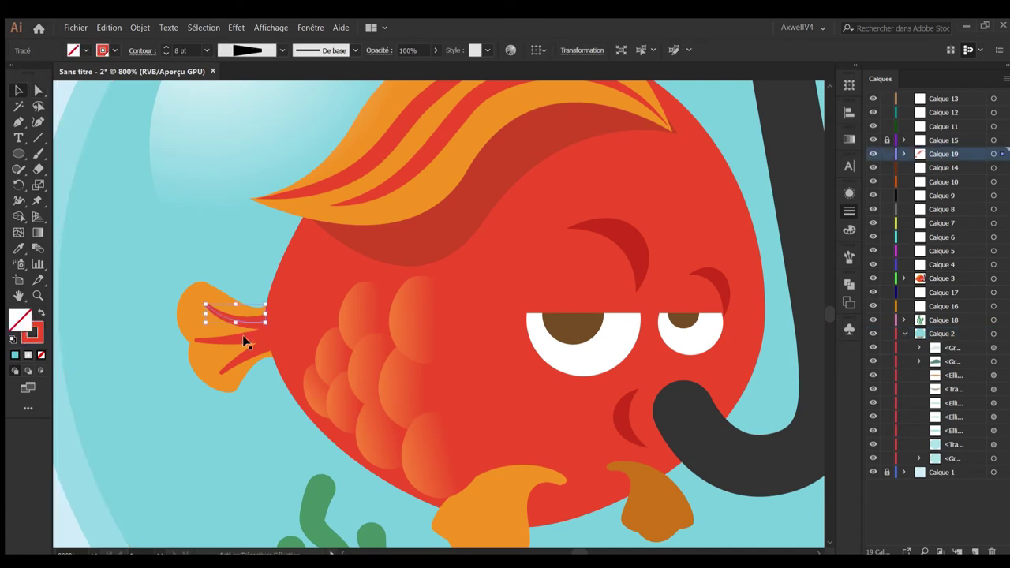
shift+click(364, 163)
key(ctrl+g)
click(407, 50)
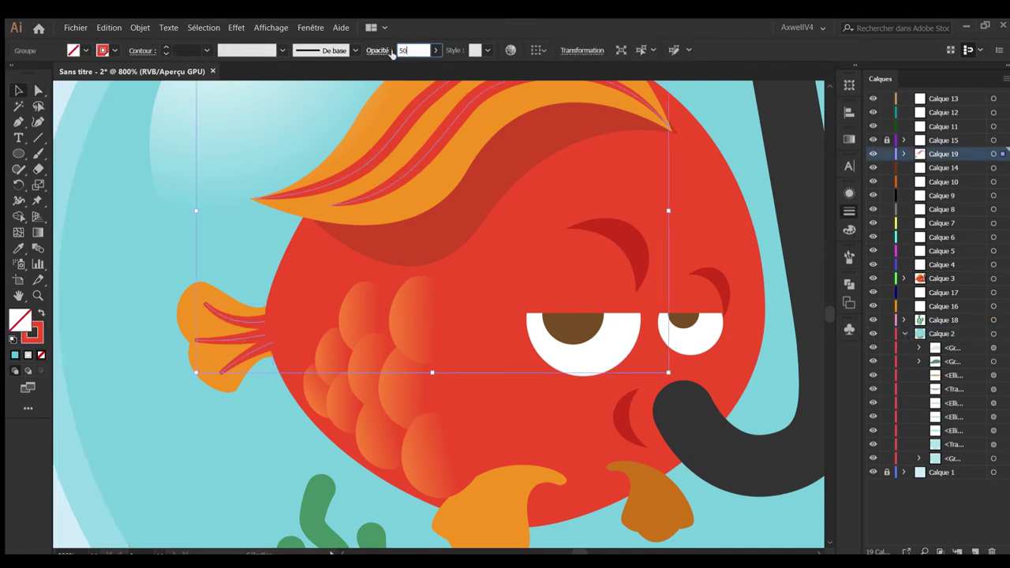
text(50)
key(Return)
drag(237, 324, 134, 229)
double_click(136, 234)
Inside the group, move and rotate a red stroke onto the lower fin and add a reshaped copy.
click(367, 399)
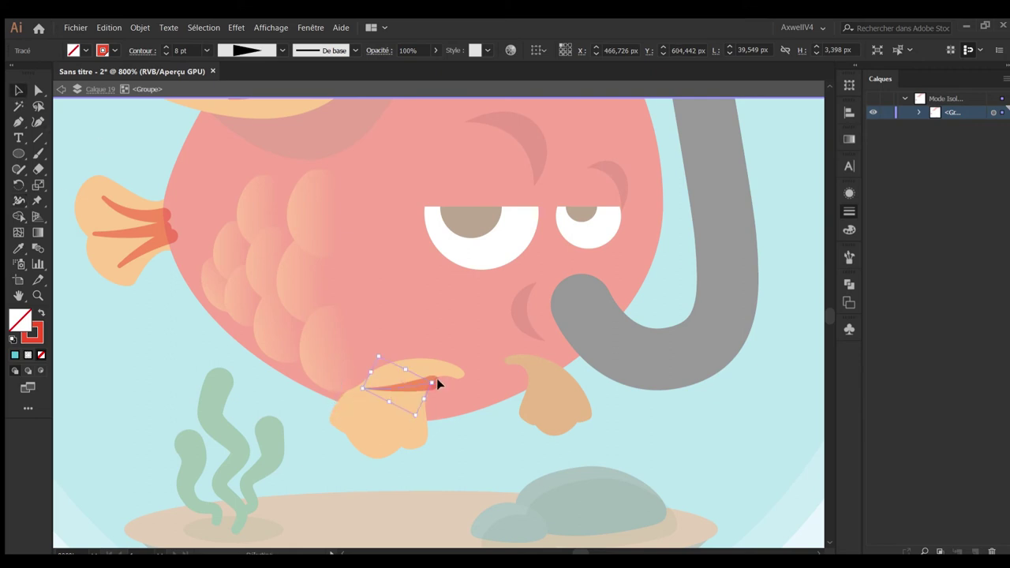
drag(381, 394, 422, 431)
key(a)
mouse_move(422, 378)
mouse_down()
mouse_move(442, 377)
mouse_move(415, 369)
mouse_move(435, 410)
mouse_up()
key(v)
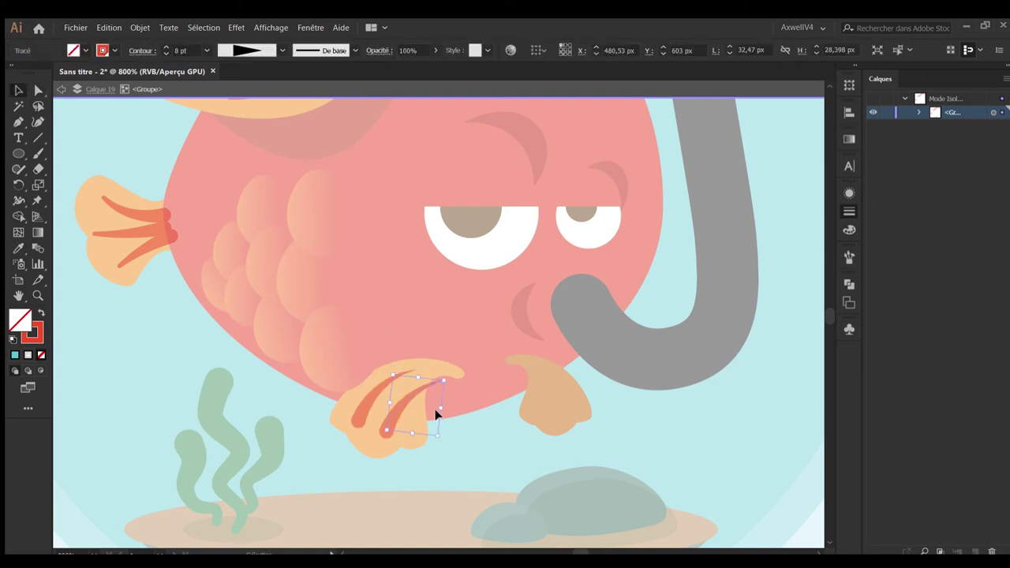
key(a)
drag(418, 366, 374, 376)
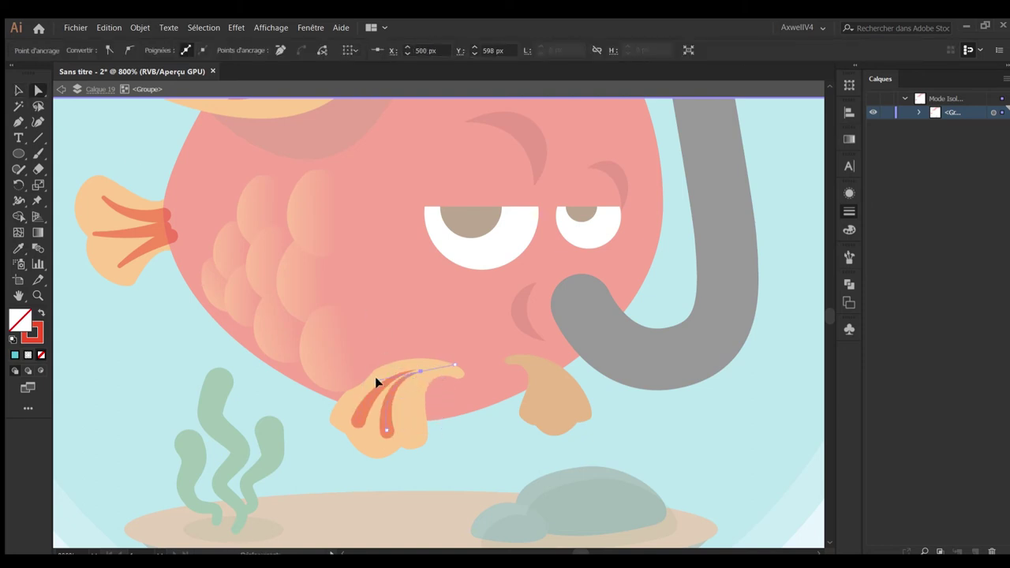
double_click(472, 431)
Temporarily delete the fin strokes to compare the fin without them.
click(427, 366)
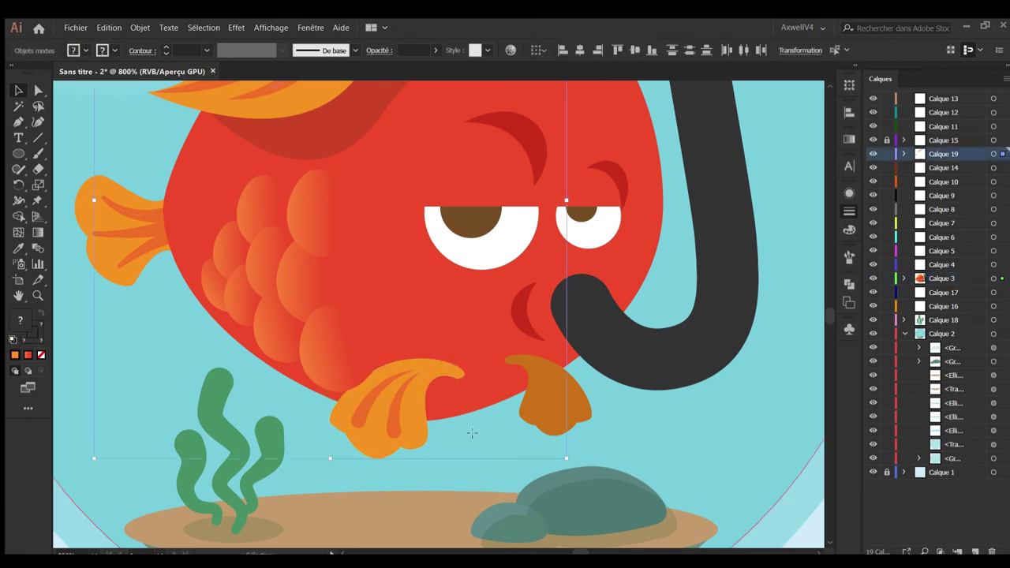
click(306, 330)
click(389, 406)
double_click(390, 410)
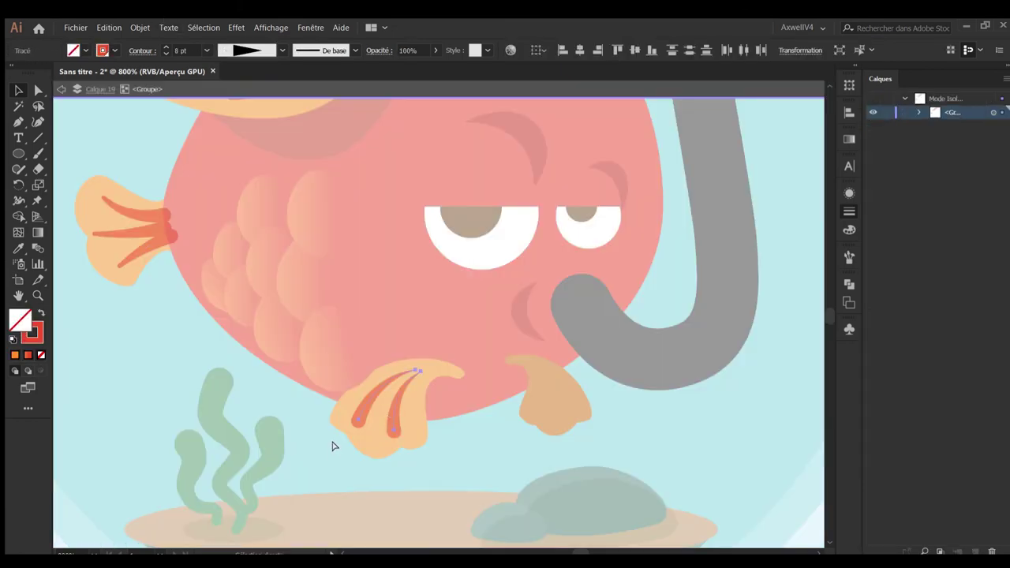
double_click(334, 444)
double_click(397, 402)
key(Delete)
key(Escape)
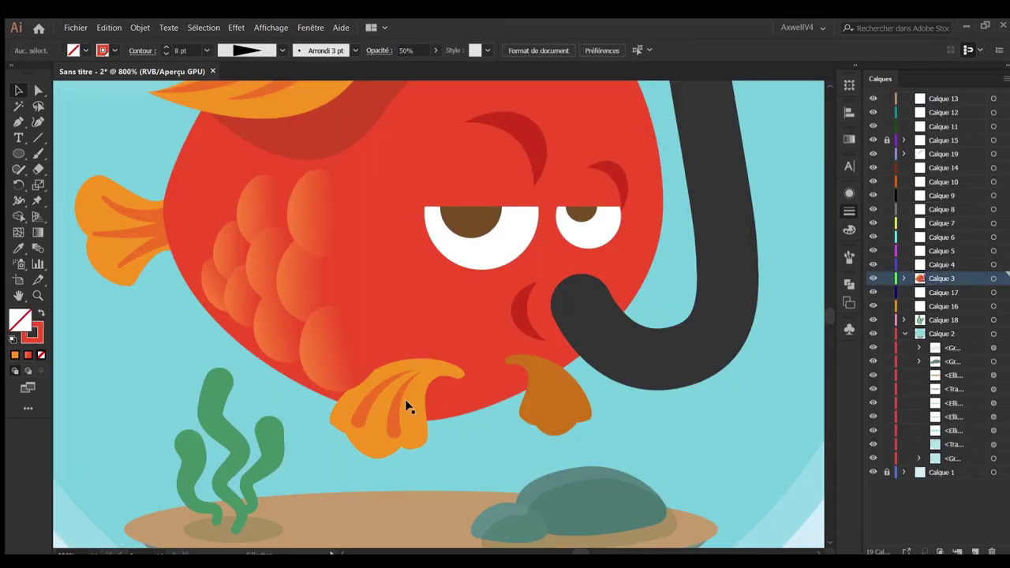
Undo to restore the red fin strokes, then zoom out to view the whole bowl.
click(405, 400)
key(ctrl+z)
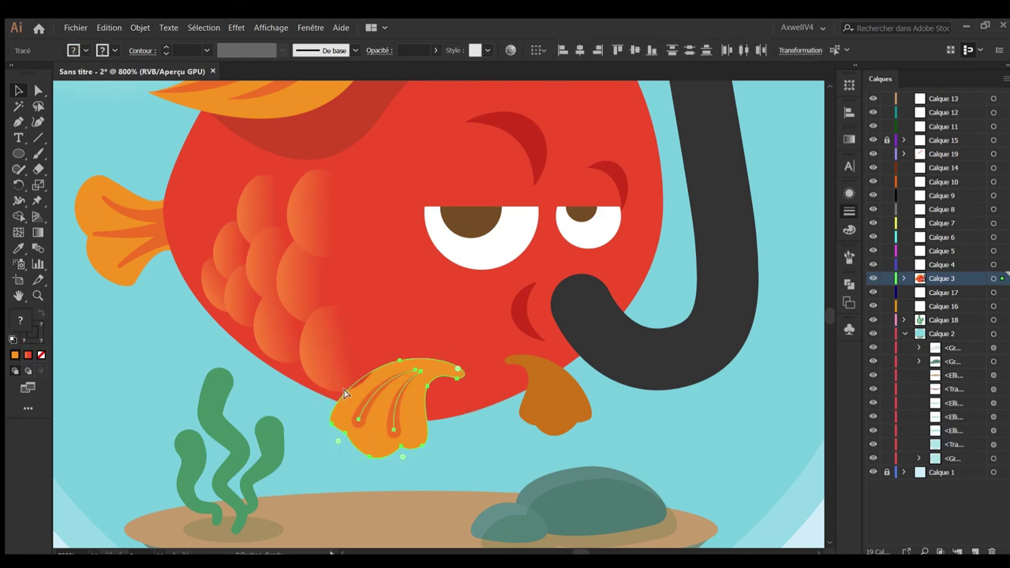
key(ctrl+z)
click(365, 416)
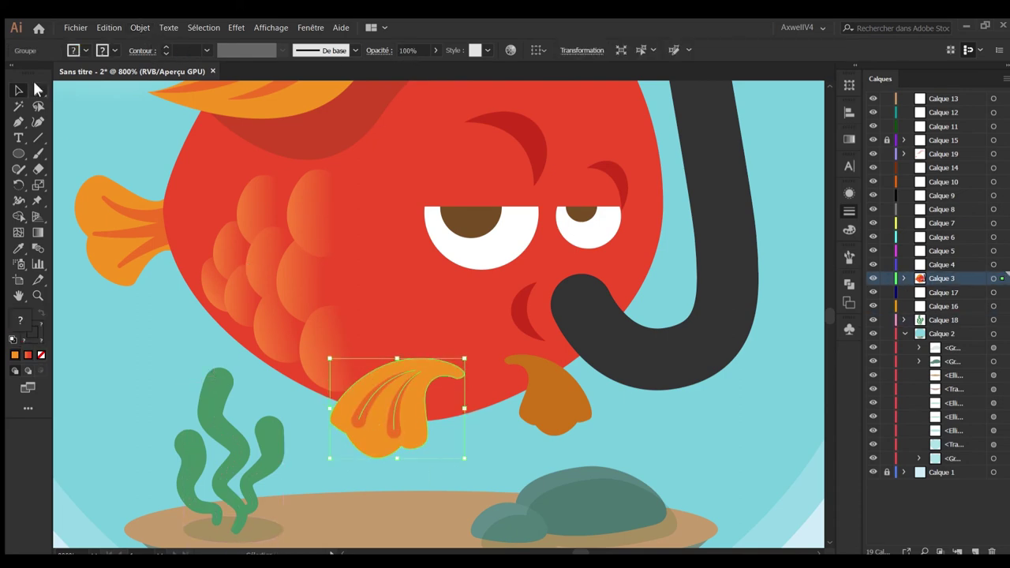
click(541, 399)
click(487, 479)
key(ctrl+0)
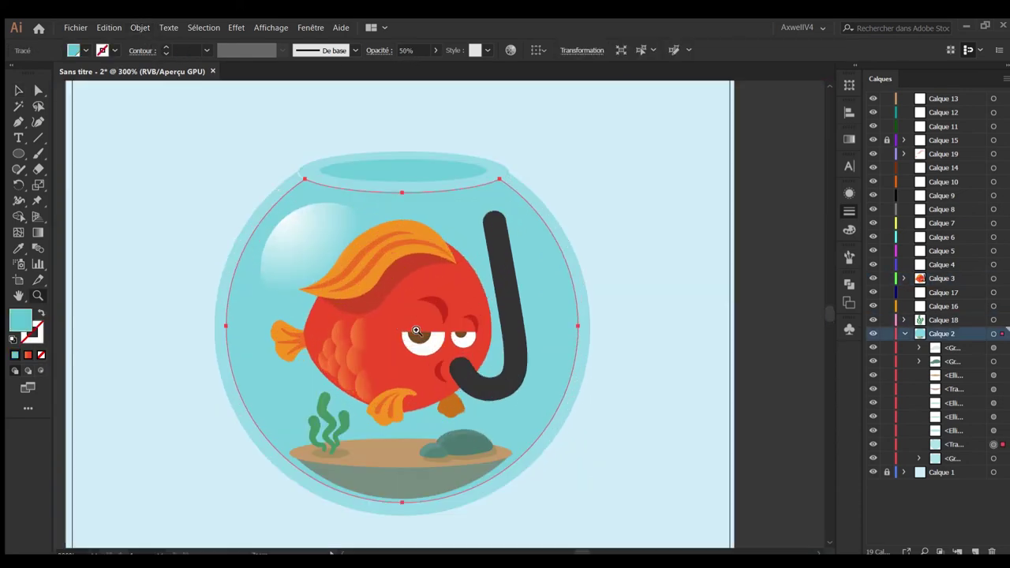
On Calque 3, draw a wide flat white ellipse, 518 by 52 px at 80% opacity, across the bowl.
click(371, 243)
double_click(372, 243)
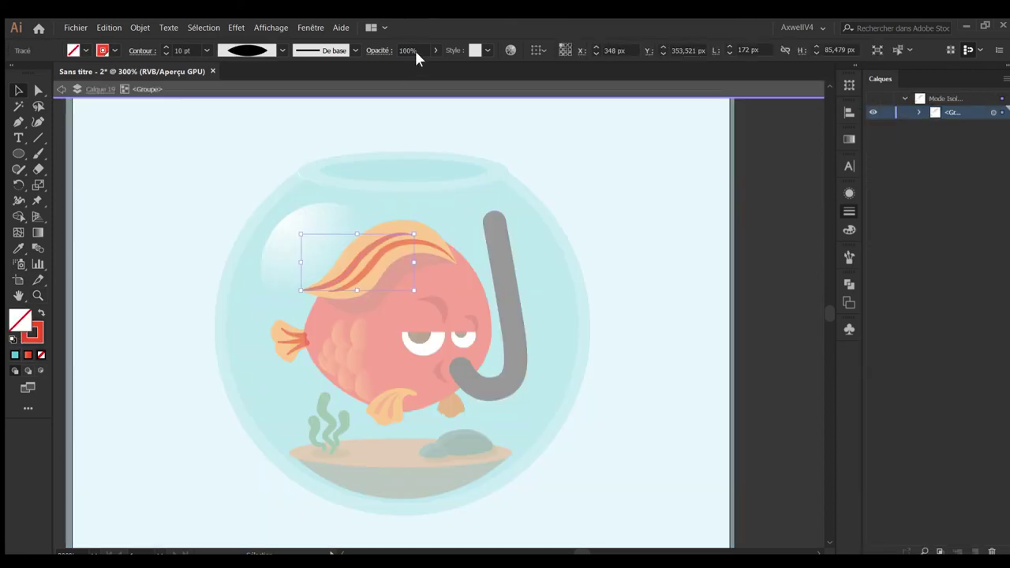
double_click(207, 194)
scroll(367, 292, up, 2)
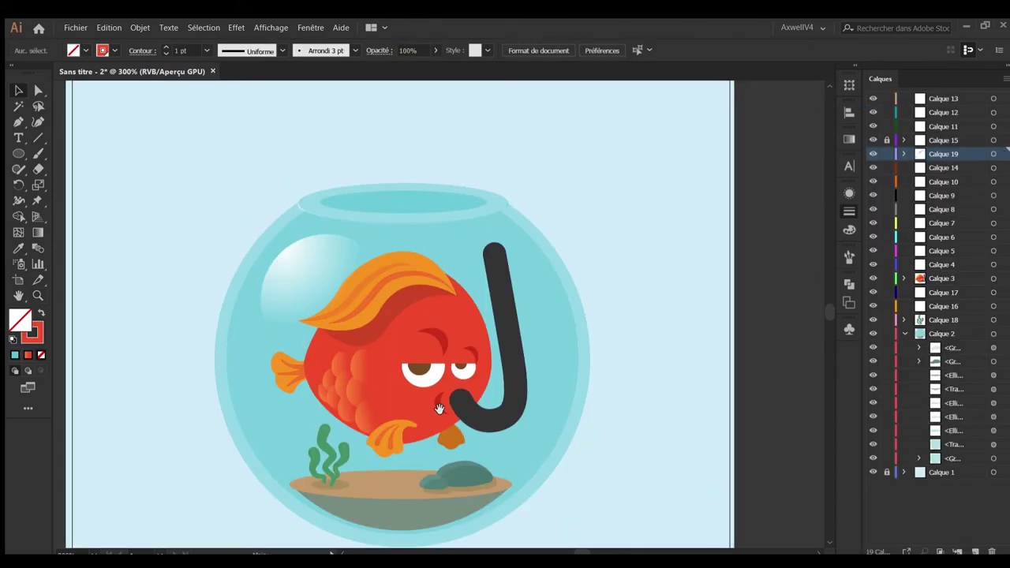
click(449, 436)
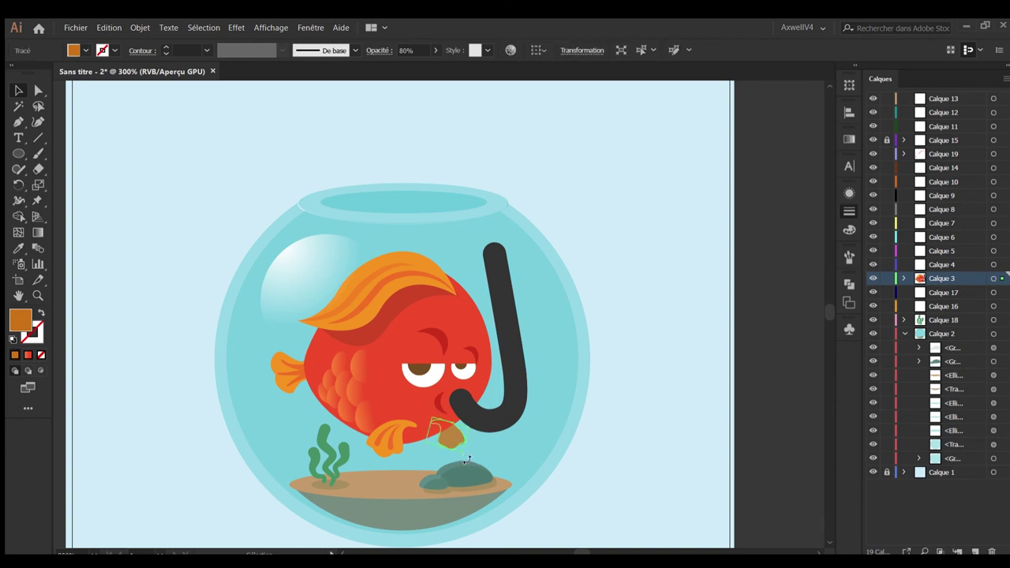
scroll(394, 355, down, 3)
key(l)
mouse_move(231, 235)
mouse_down()
mouse_move(440, 268)
mouse_move(566, 275)
mouse_up()
click(526, 267)
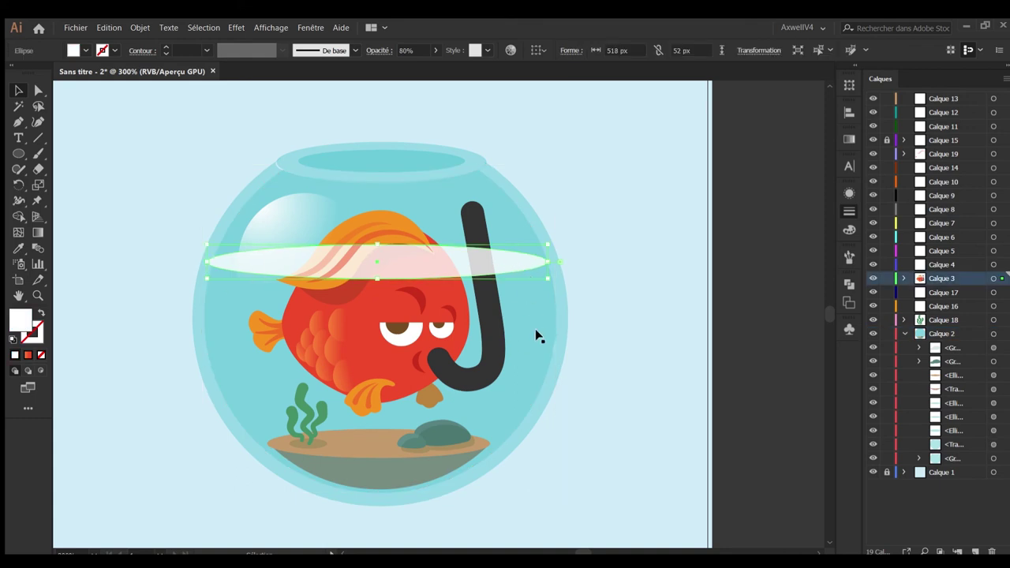
Narrow the water-line ellipse to about 514 px wide.
double_click(505, 263)
drag(206, 262, 211, 263)
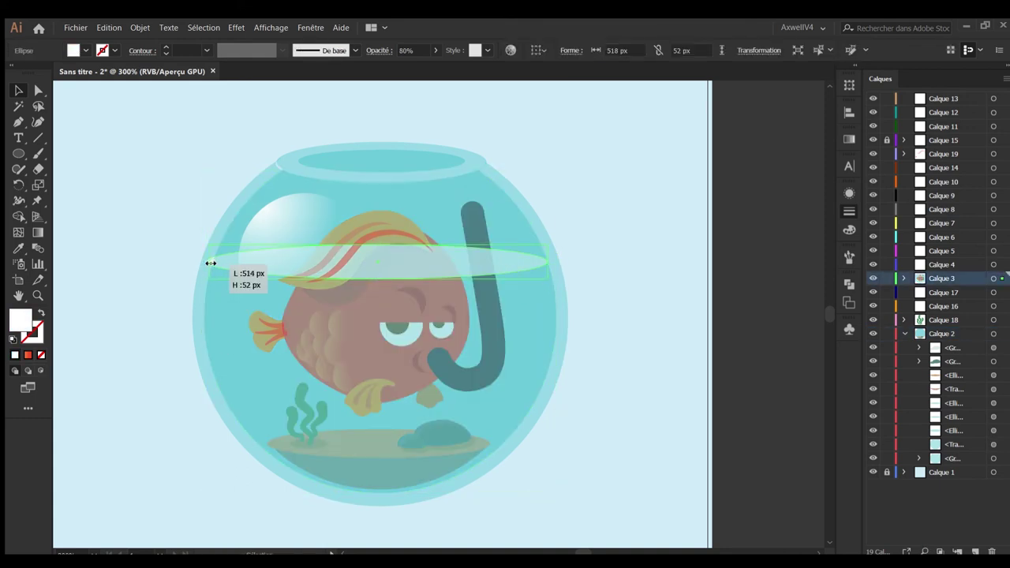
key(ctrl+a)
double_click(446, 213)
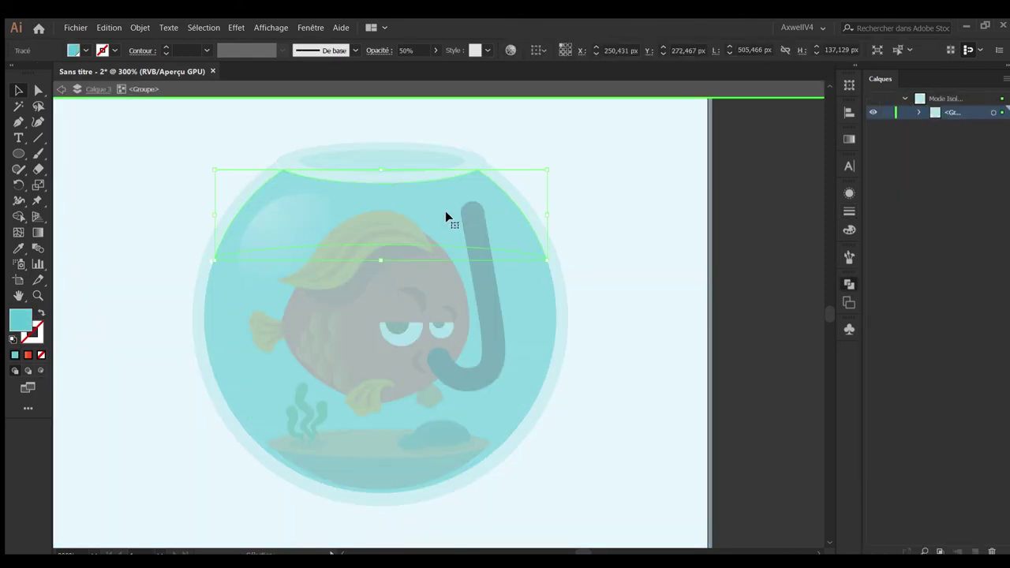
click(694, 341)
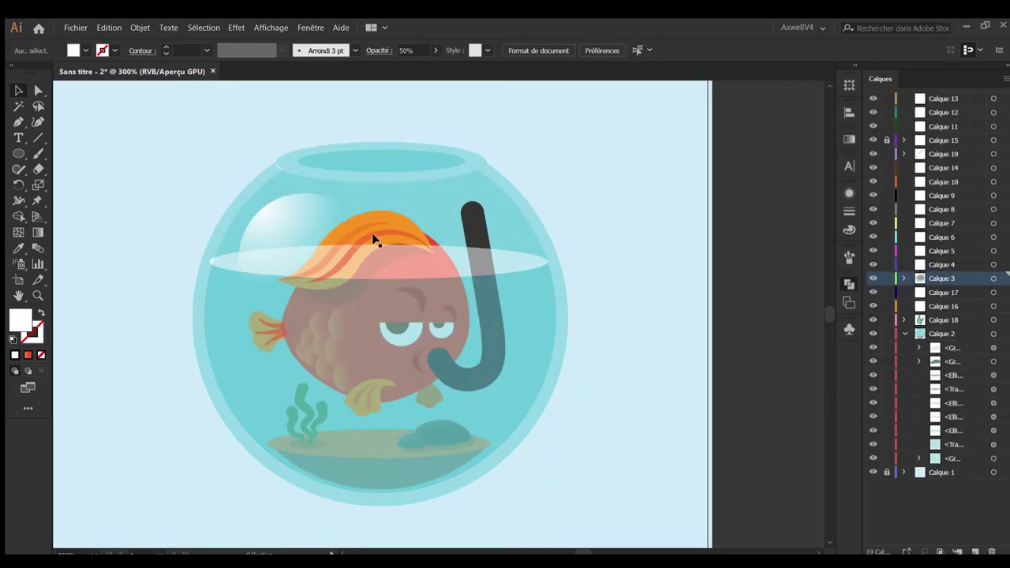
Check the fish layer, then show the semi-transparent teal water layer over the fish.
click(520, 268)
double_click(276, 333)
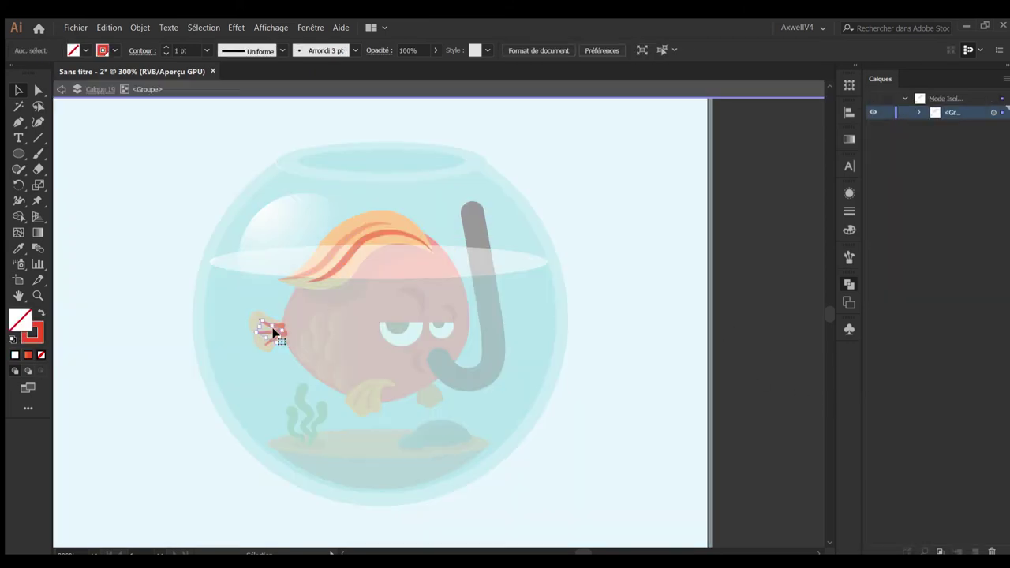
key(Escape)
click(872, 277)
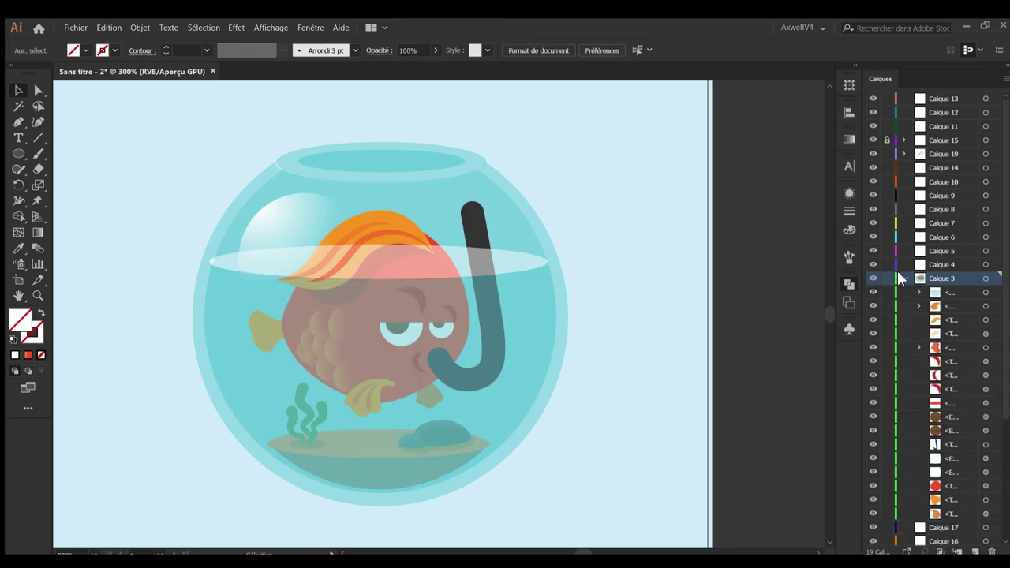
double_click(353, 317)
double_click(270, 329)
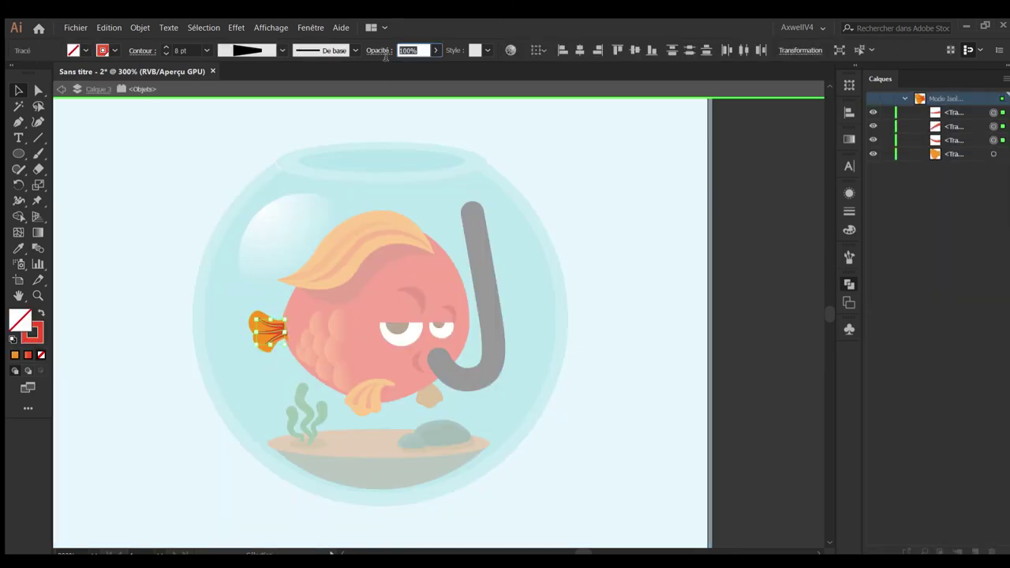
click(622, 194)
double_click(622, 194)
click(873, 292)
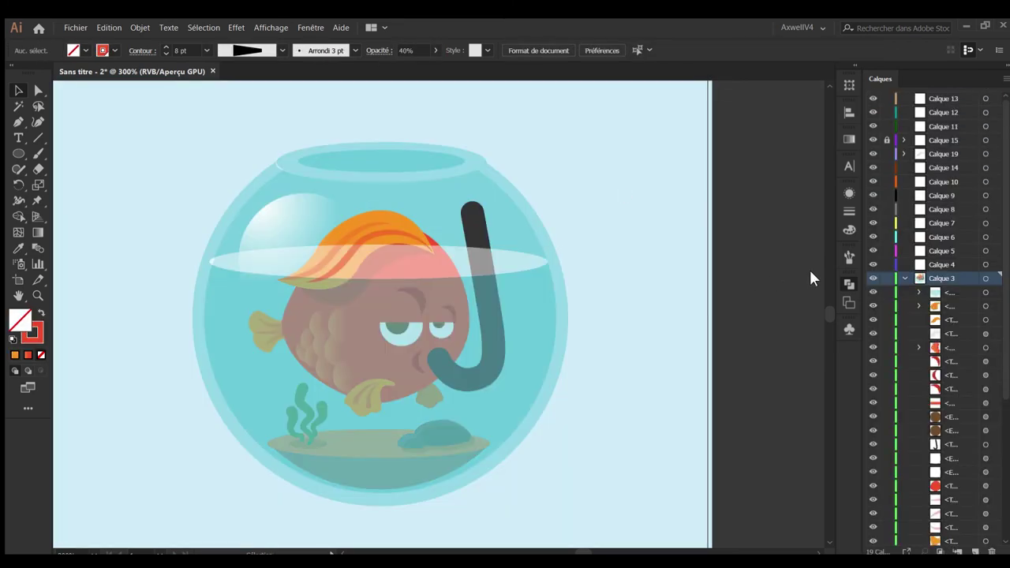
Zoom to 600% on the hair at the water line and start a Pen outline along it.
click(224, 262)
key(z)
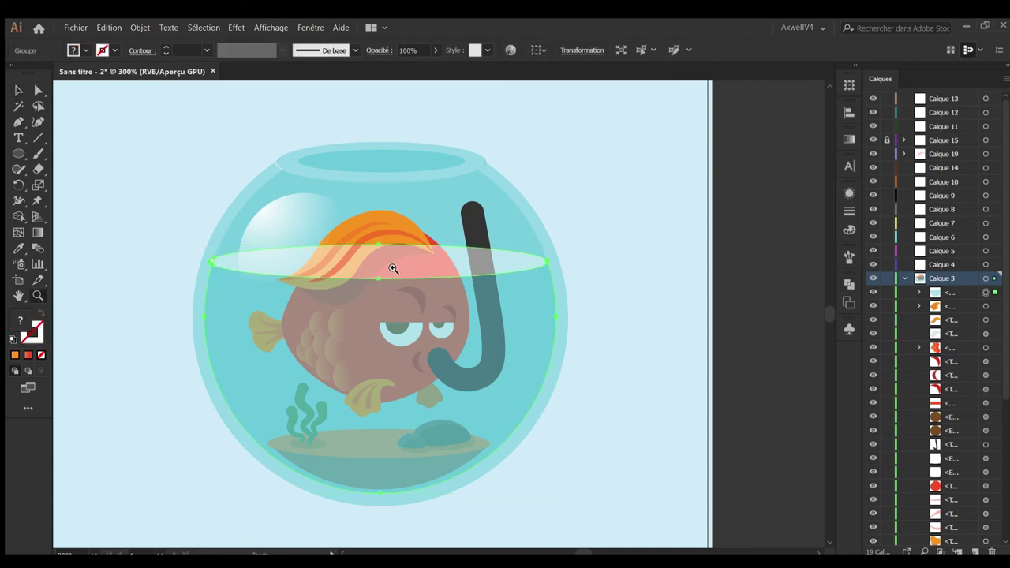
click(313, 228)
click(322, 246)
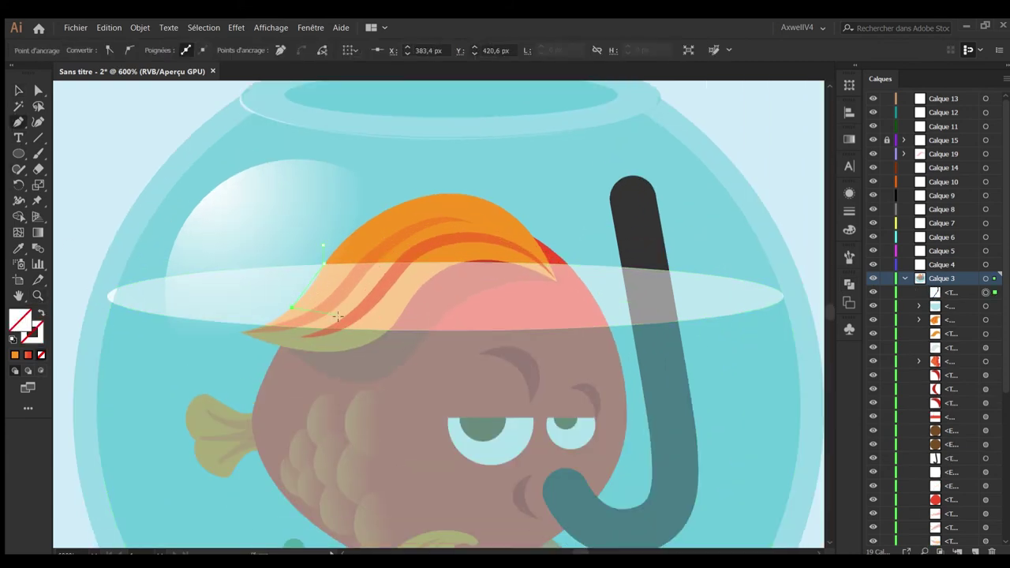
click(441, 312)
drag(574, 311, 574, 310)
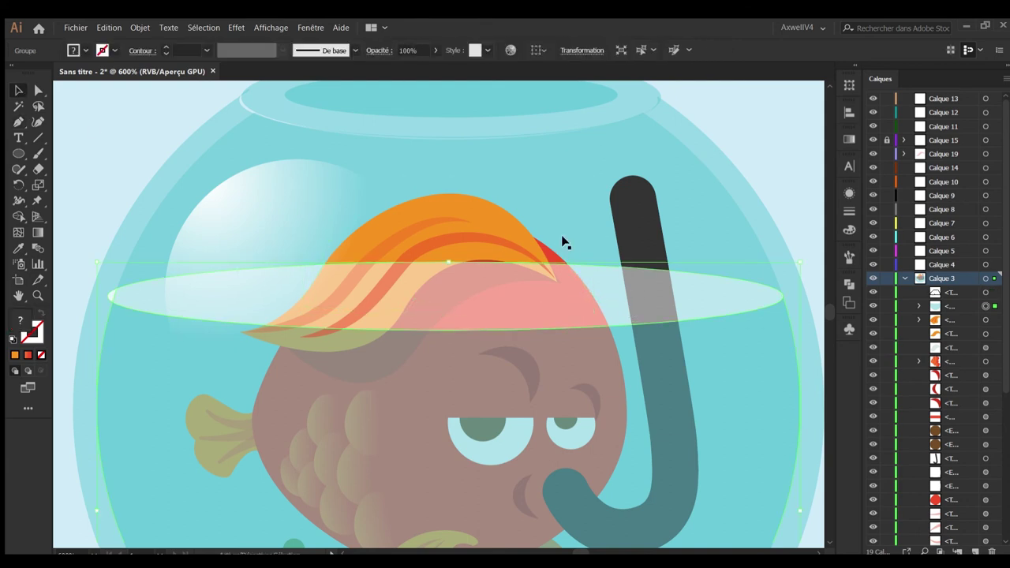
Give the hair path a solid fill and delete the green trial hat shape.
key(comma)
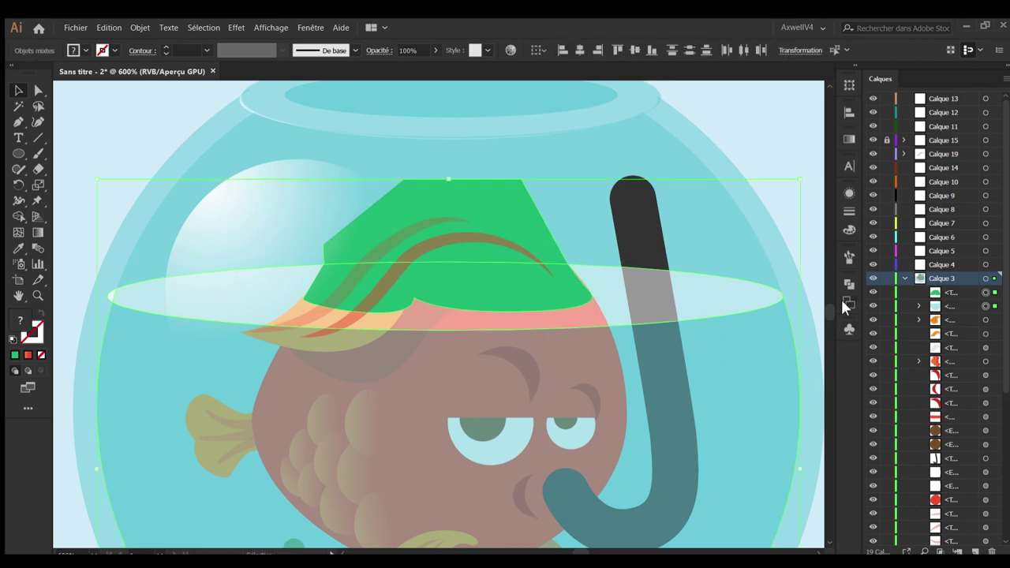
click(714, 312)
double_click(599, 287)
key(Escape)
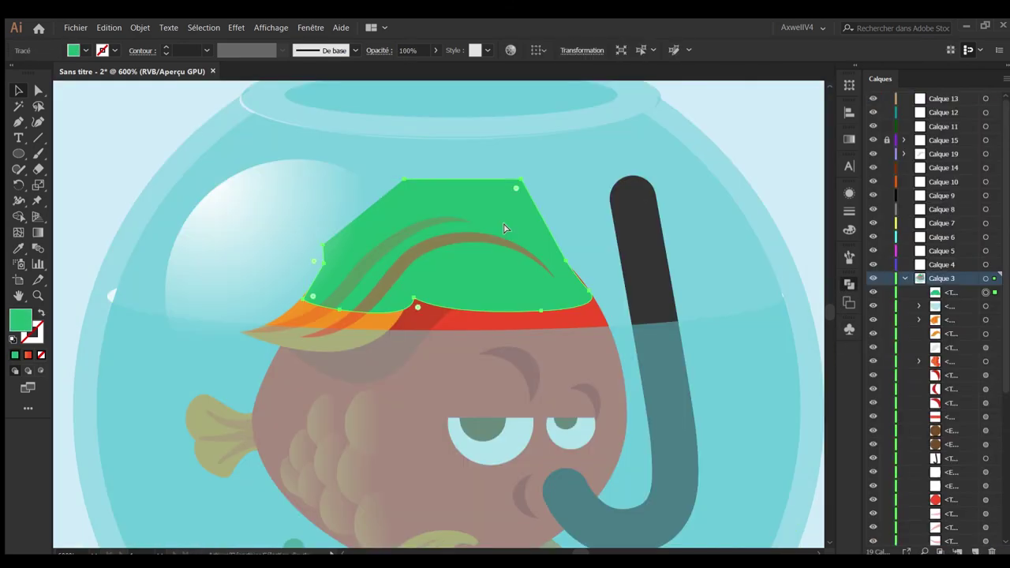
click(715, 306)
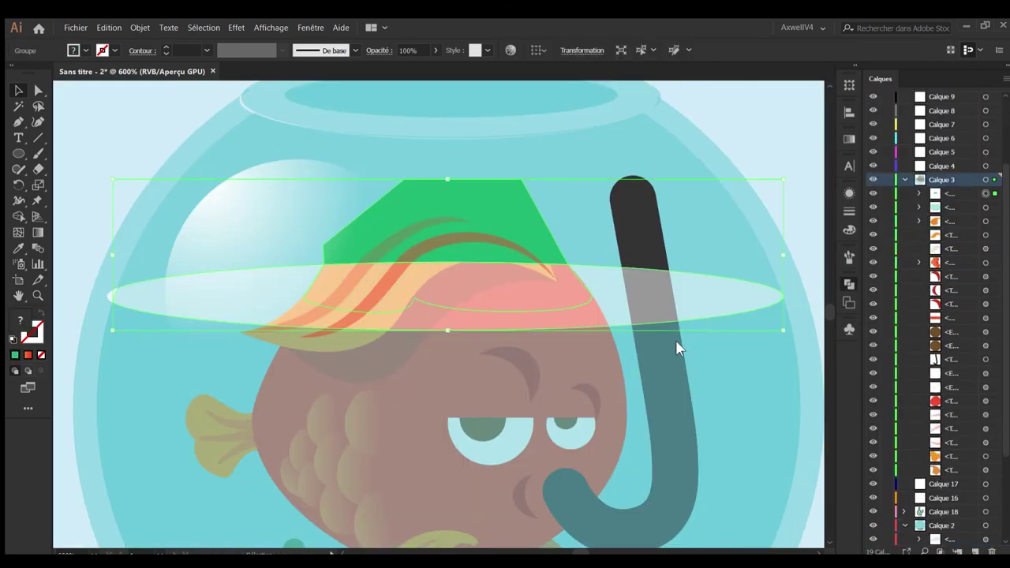
double_click(507, 207)
key(Delete)
key(Escape)
key(a)
click(321, 269)
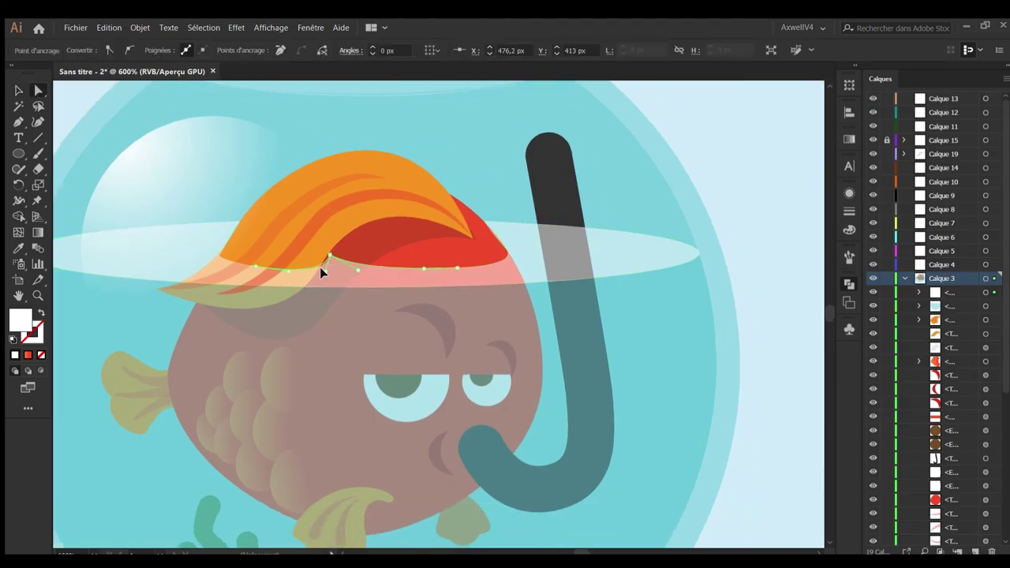
Set the water group's opacity to 50%.
key(ctrl+shift+a)
key(z)
alt+click(453, 311)
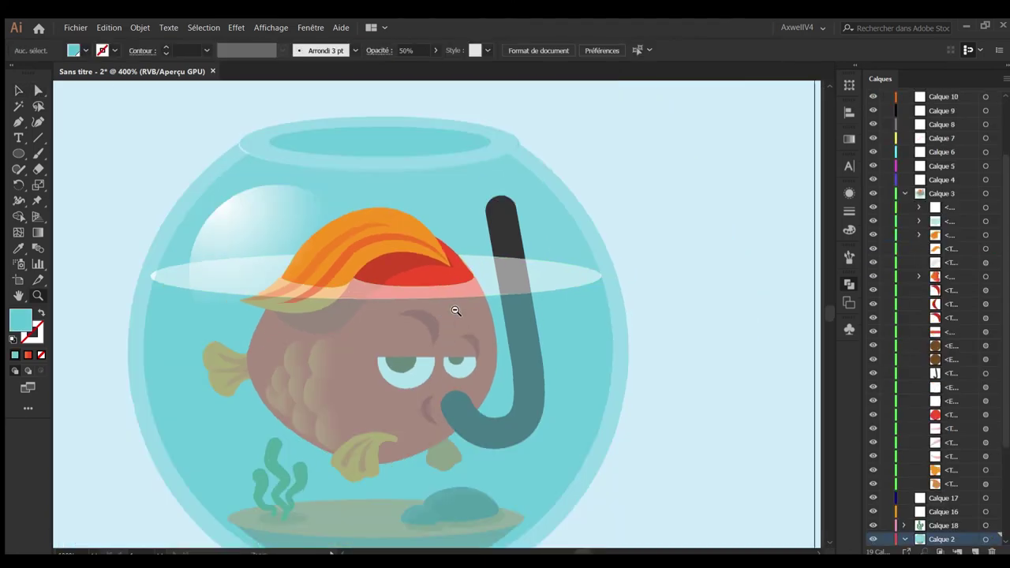
alt+click(325, 286)
key(v)
click(460, 395)
key(ctrl+plus)
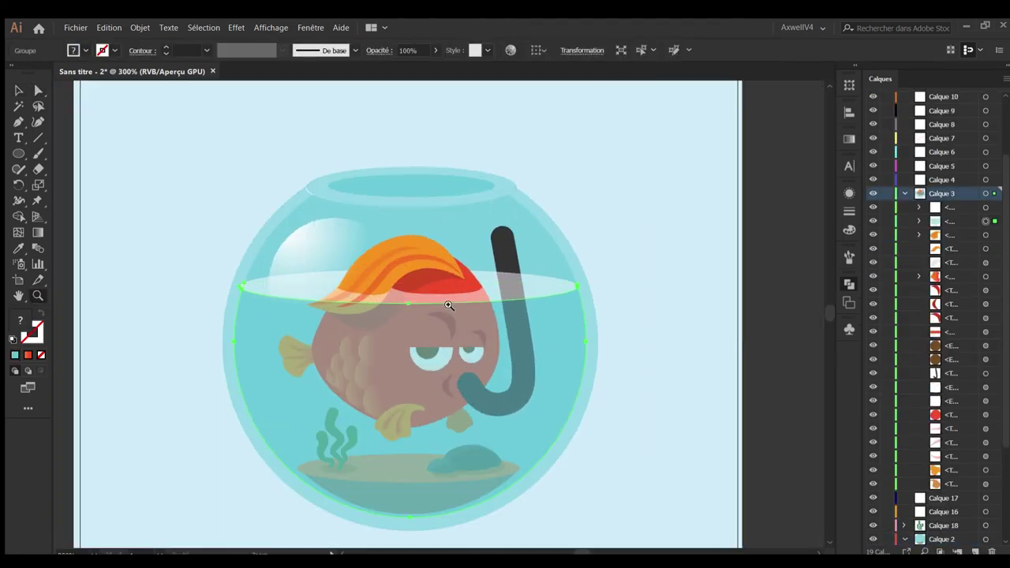
text(50)
key(Return)
click(103, 106)
click(509, 260)
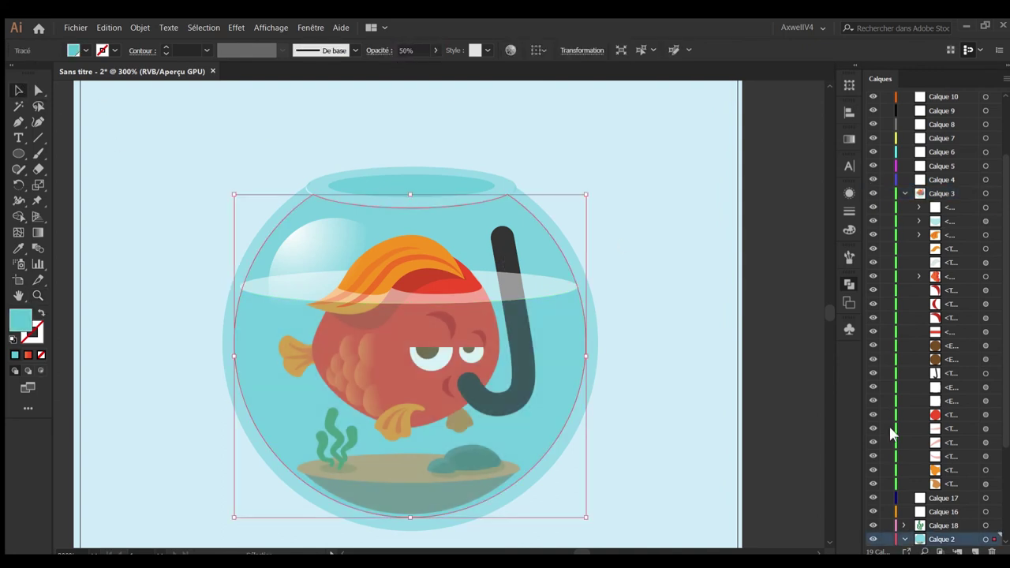
key(ctrl+shift+a)
Move the snorkel onto new layer Calque 20 in front of the water and delete its extra inner path.
click(508, 260)
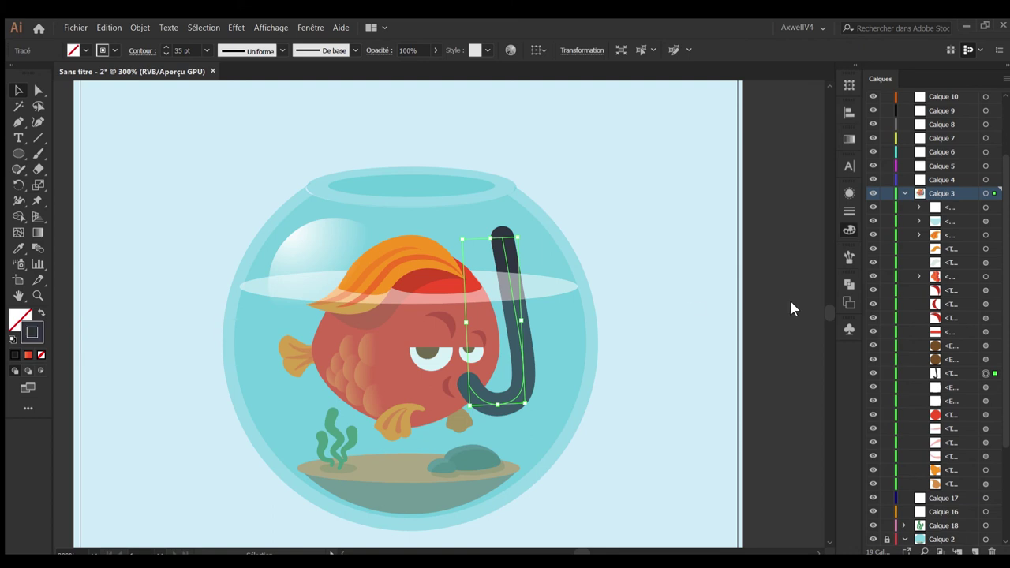
key(ctrl+x)
key(ctrl+l)
key(ctrl+f)
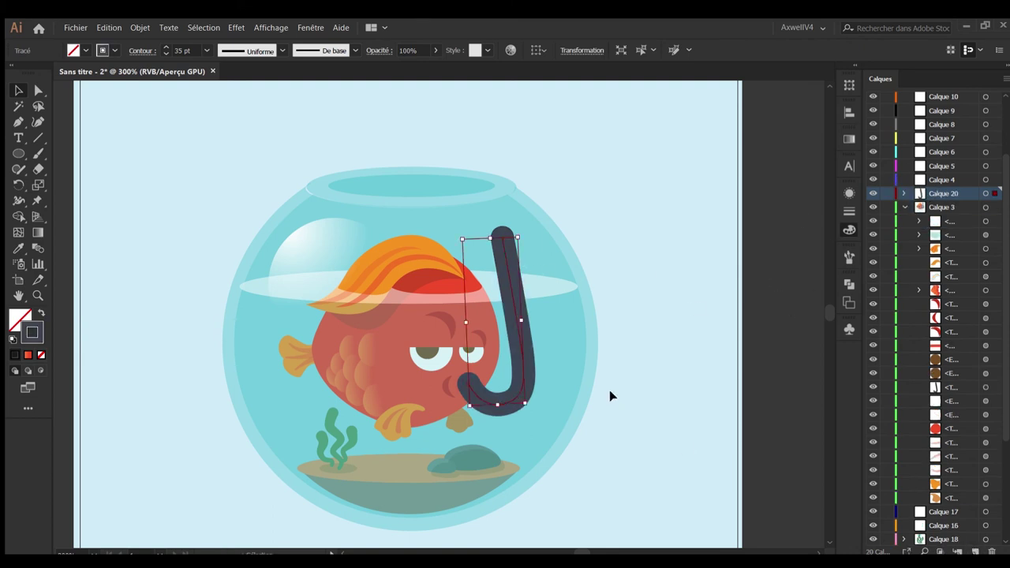
click(18, 122)
key(a)
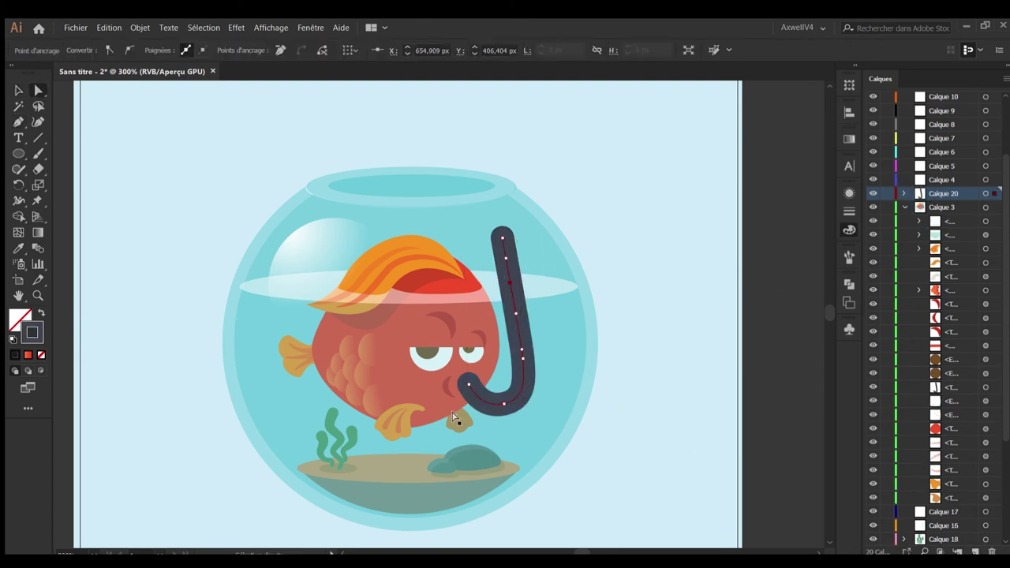
click(504, 404)
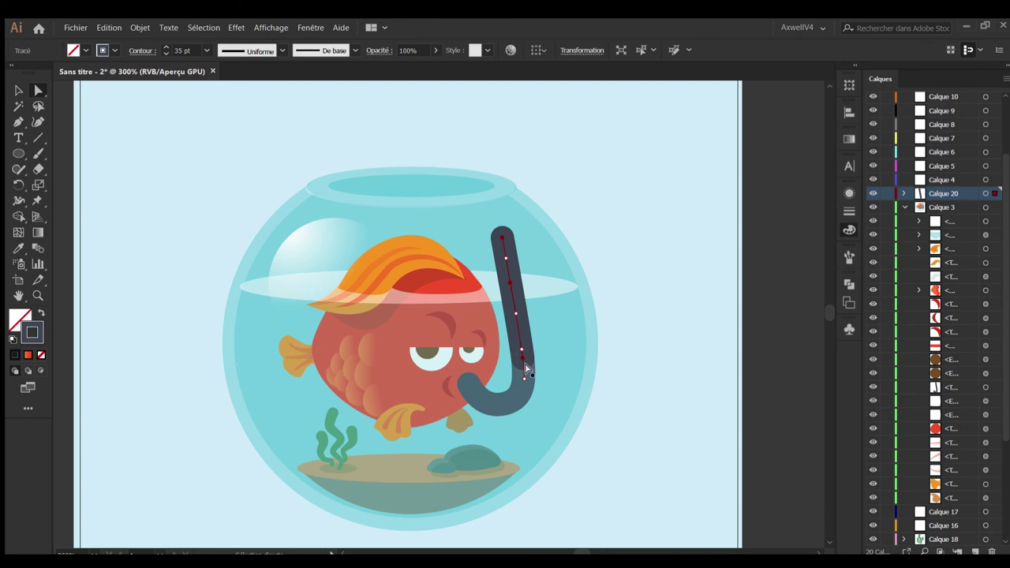
key(Delete)
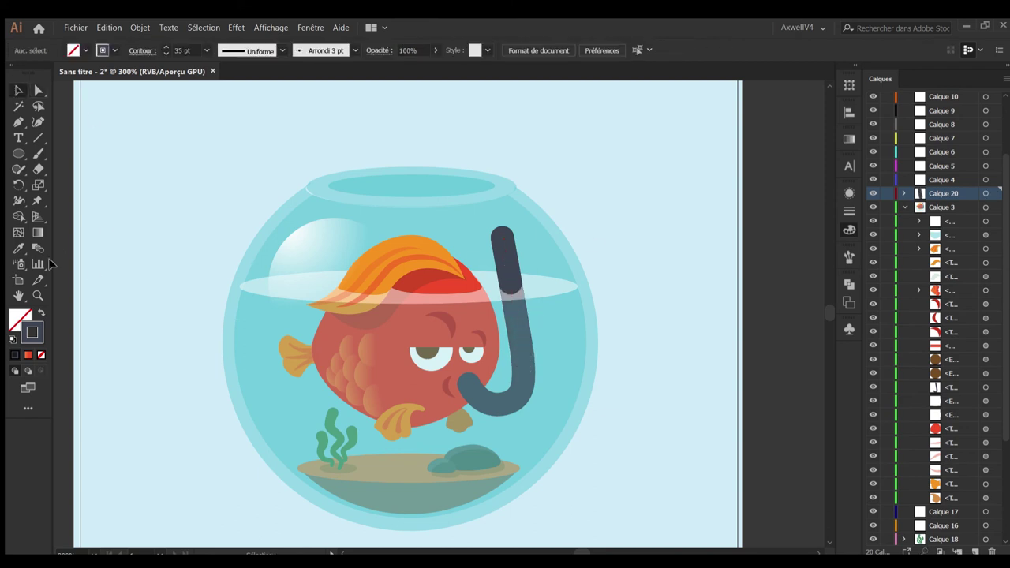
scroll(552, 252, up, 2)
Add a dark oval opening on the snorkel top, tilted about 11° to match the tube.
scroll(552, 252, up, 1)
click(405, 275)
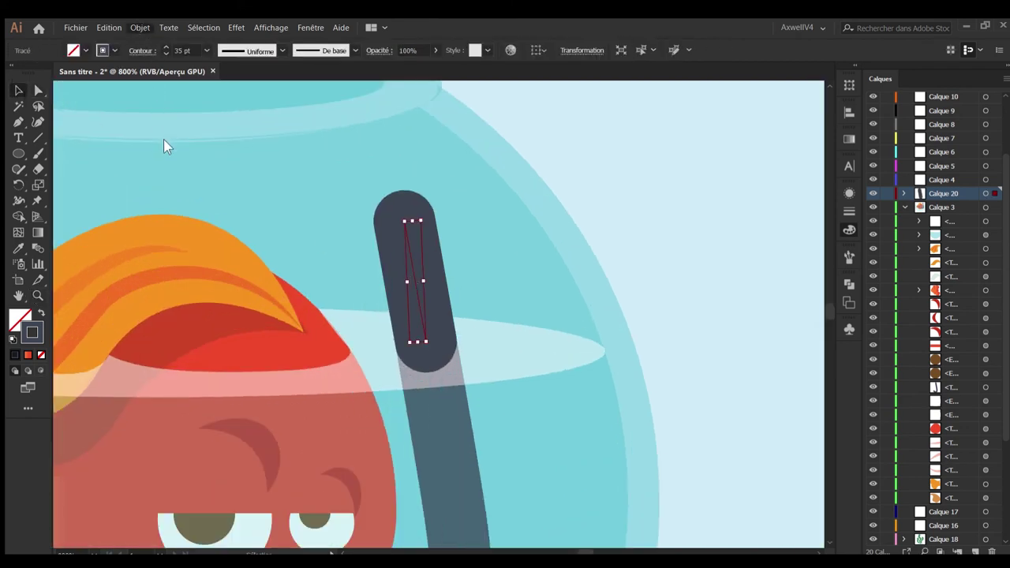
double_click(409, 285)
key(a)
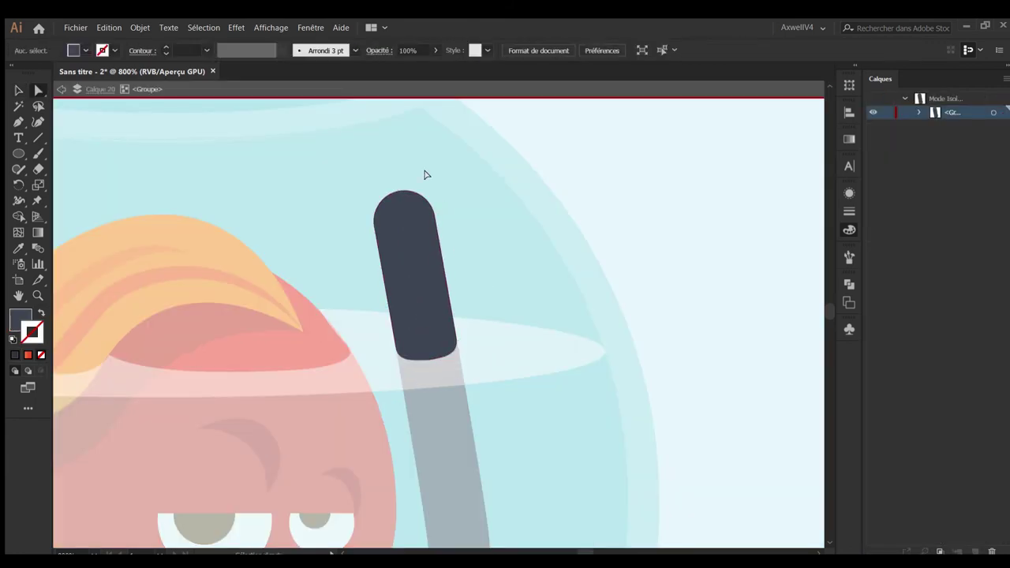
key(ctrl+f)
key(ctrl+shift+a)
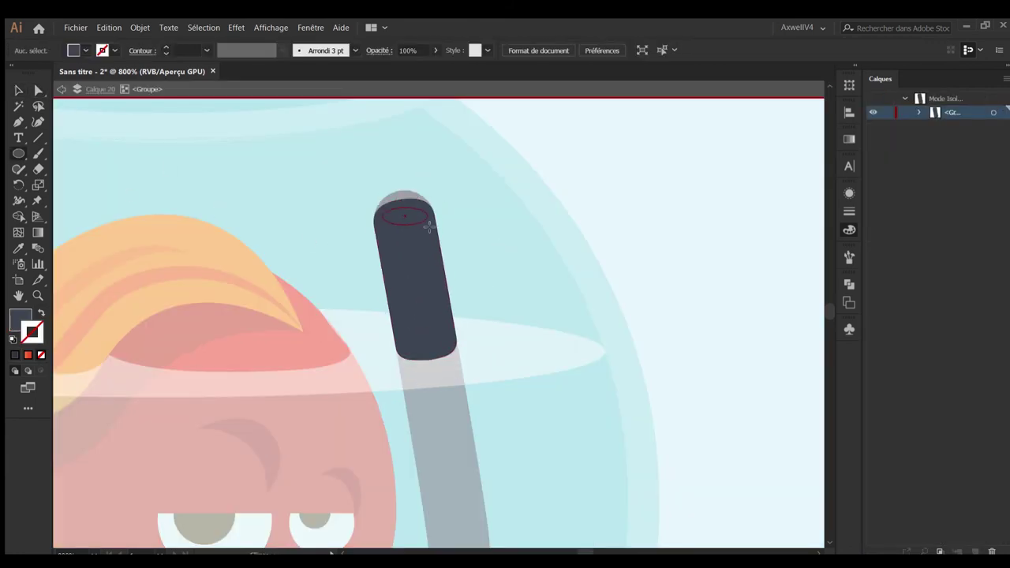
drag(428, 226, 427, 227)
key(i)
click(426, 316)
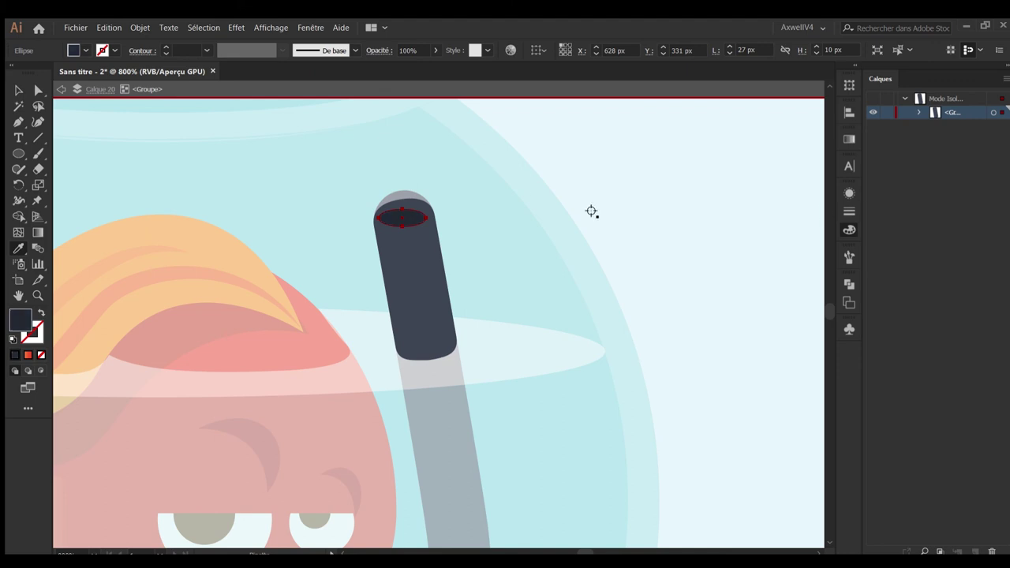
key(v)
drag(439, 225, 442, 224)
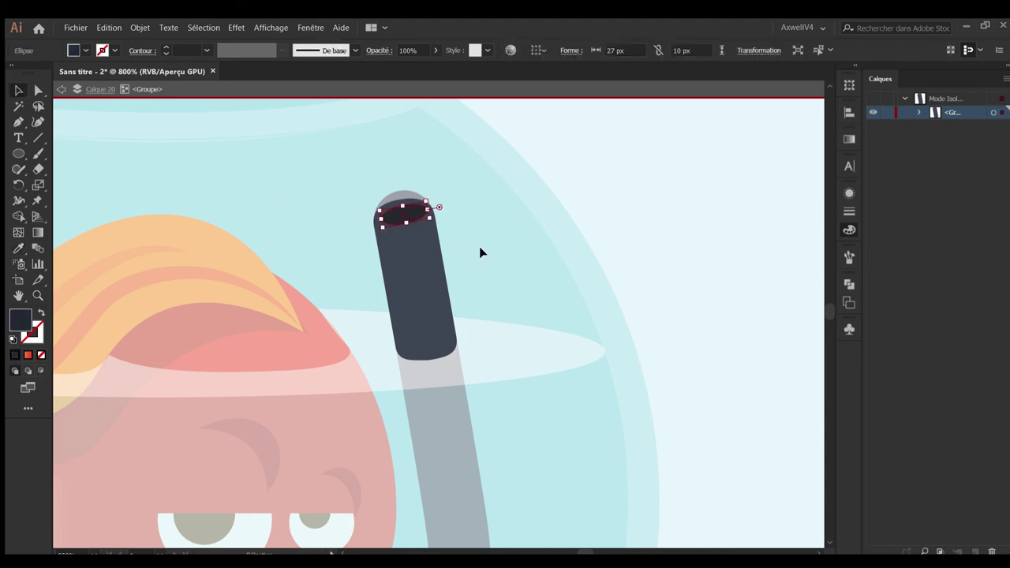
Move the snorkel's top end onto a new layer above the water line.
key(Escape)
scroll(443, 392, down, 2)
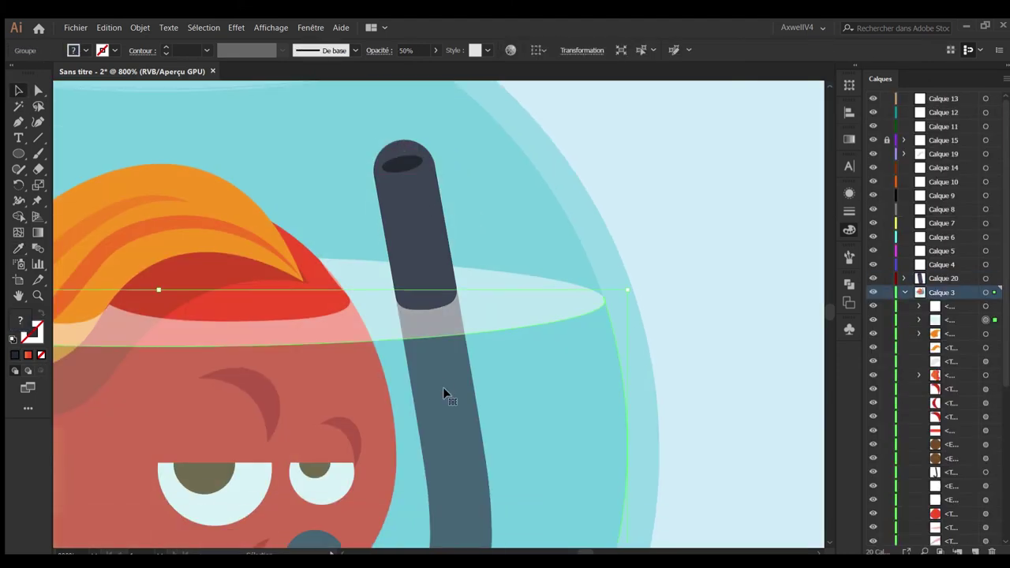
click(416, 203)
key(ctrl+x)
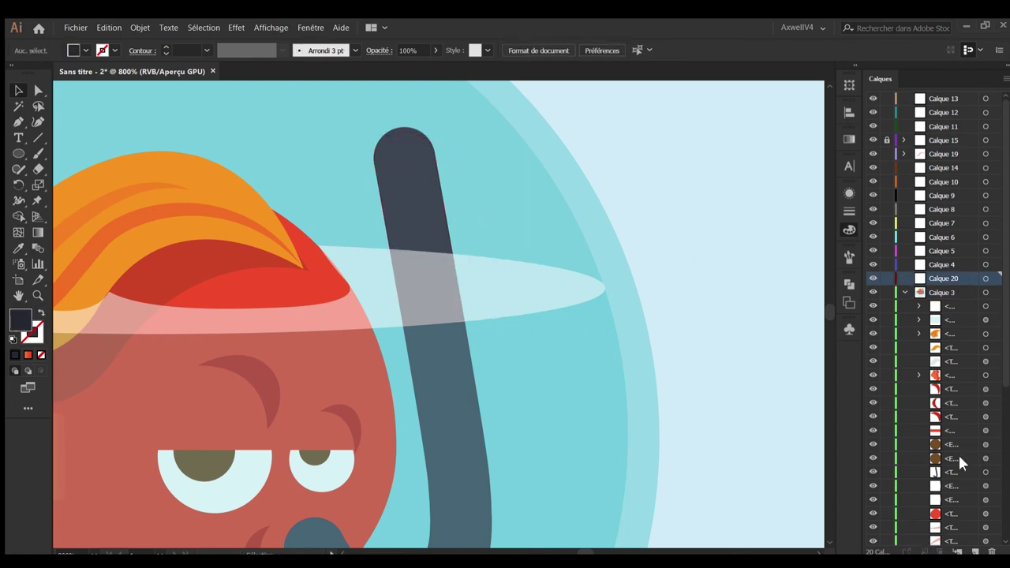
click(975, 551)
key(ctrl+f)
key(ctrl+shift+a)
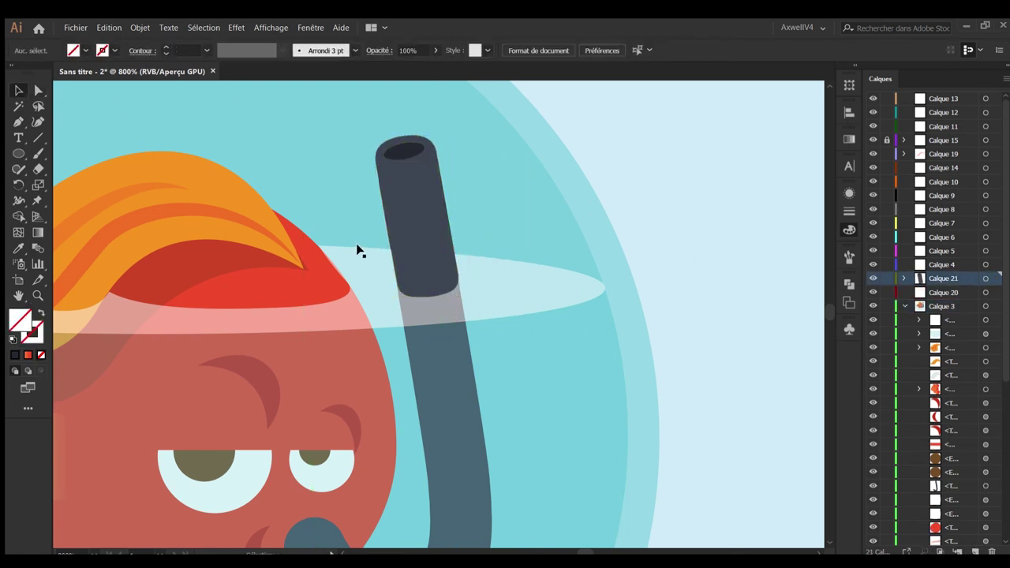
key(z)
key(ctrl+minus)
key(ctrl+minus)
key(ctrl+minus)
Draw a flat dark blue ellipse below the bowl on a new layer above the background.
drag(314, 350, 544, 408)
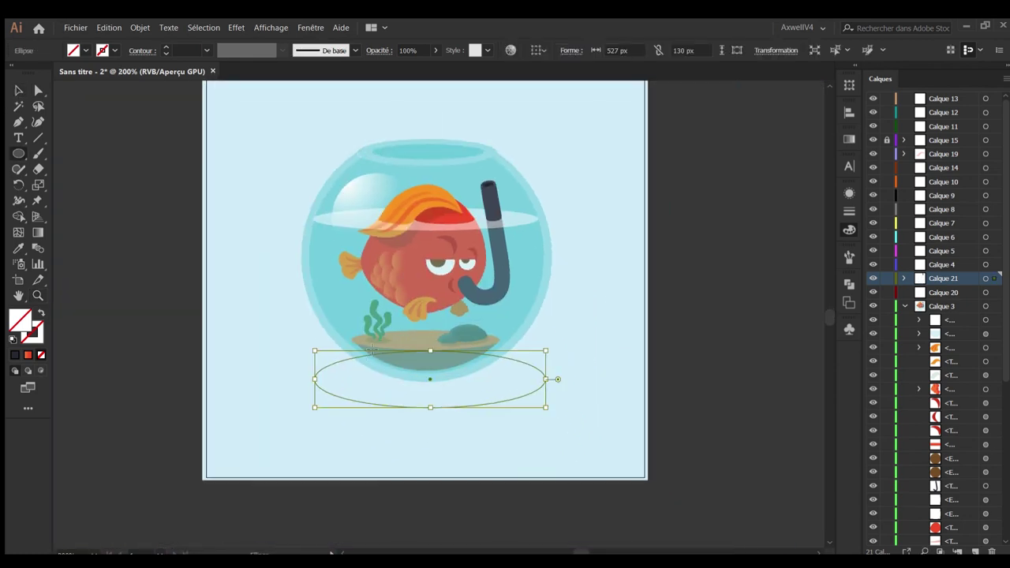
key(i)
click(67, 338)
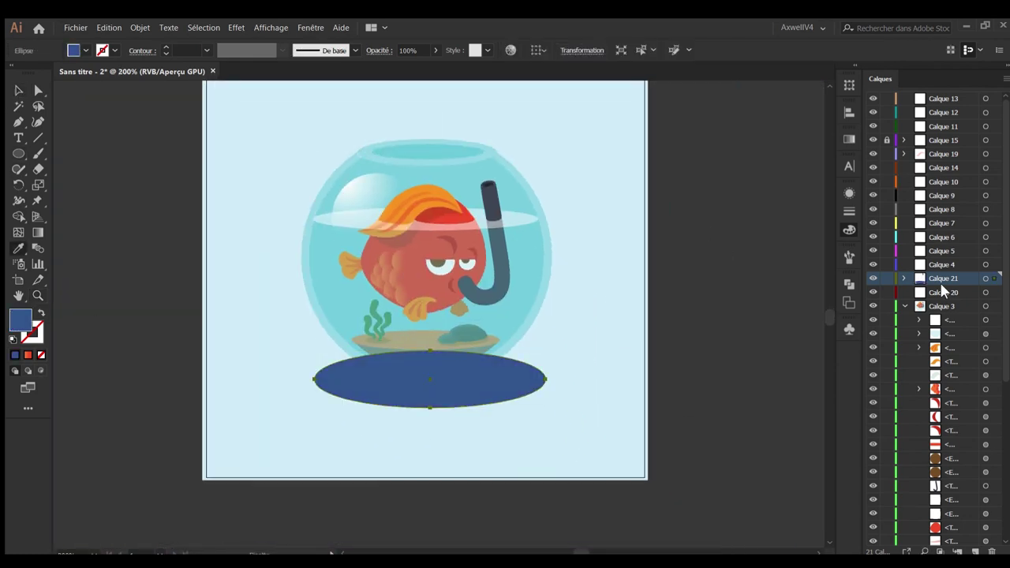
key(ctrl+x)
click(905, 307)
click(943, 514)
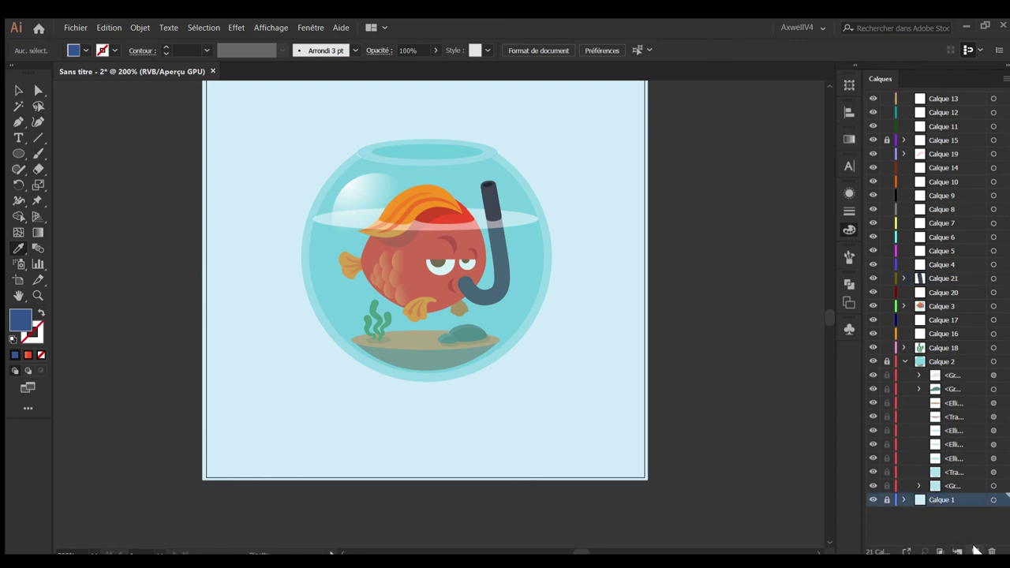
click(976, 551)
key(ctrl+f)
Set the shadow ellipse's opacity to 20%.
click(407, 50)
text(20)
key(Return)
key(v)
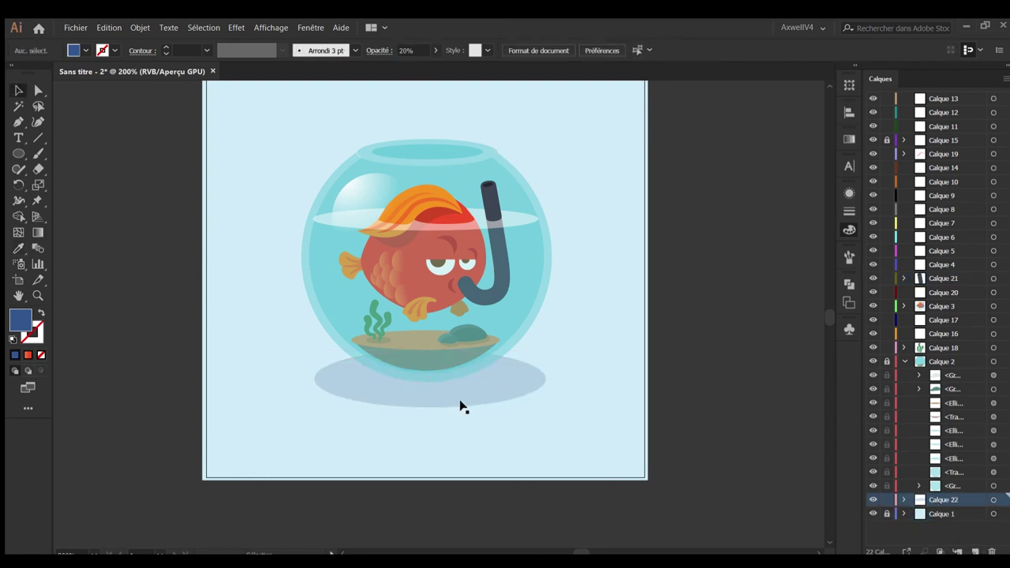
click(448, 423)
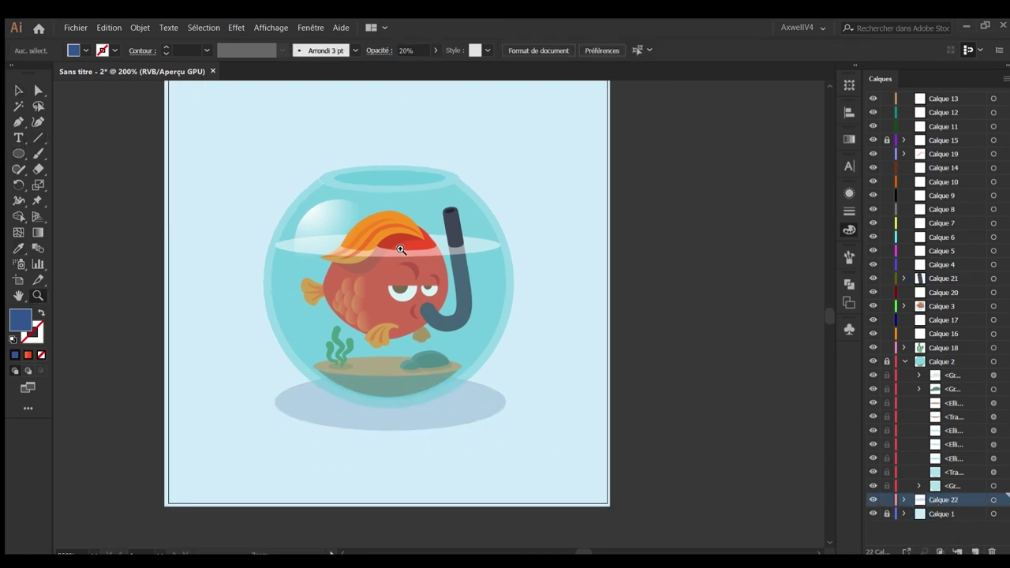
key(ctrl+plus)
key(ctrl+plus)
Add a 100% opaque white-stroked ellipse about 12.6 pt thick along the bowl's rim opening.
drag(486, 154, 488, 156)
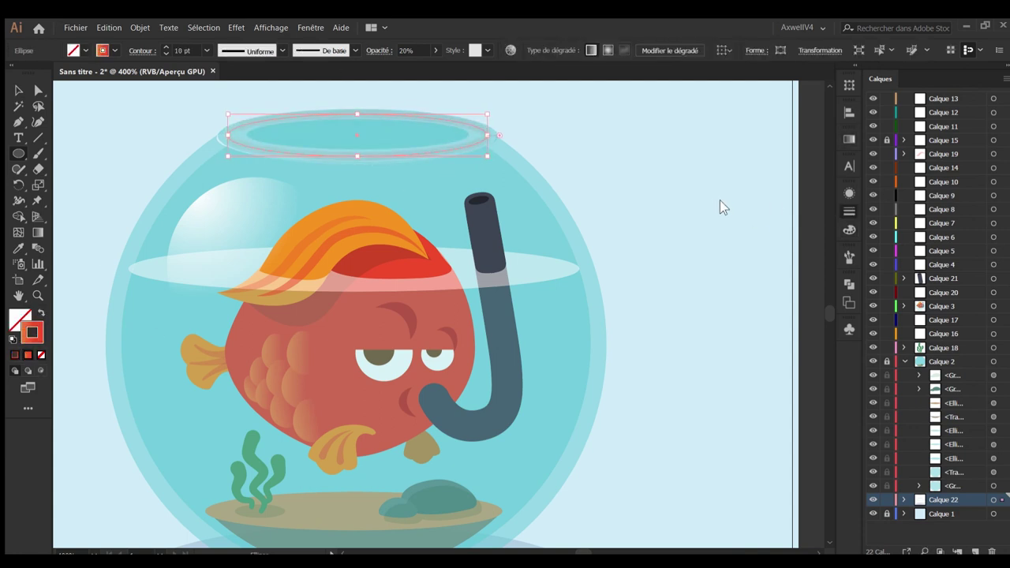
key(v)
click(94, 124)
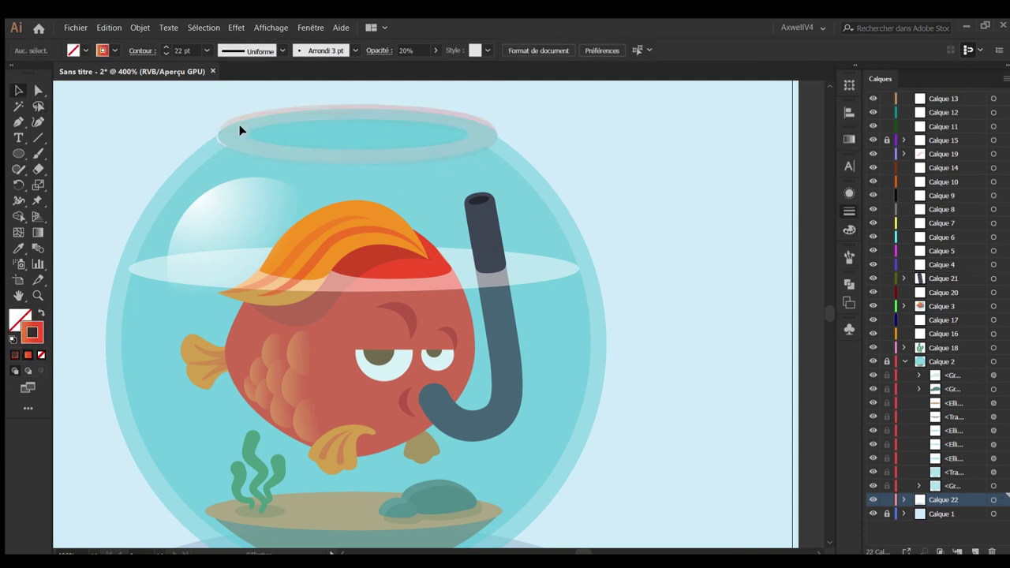
click(242, 130)
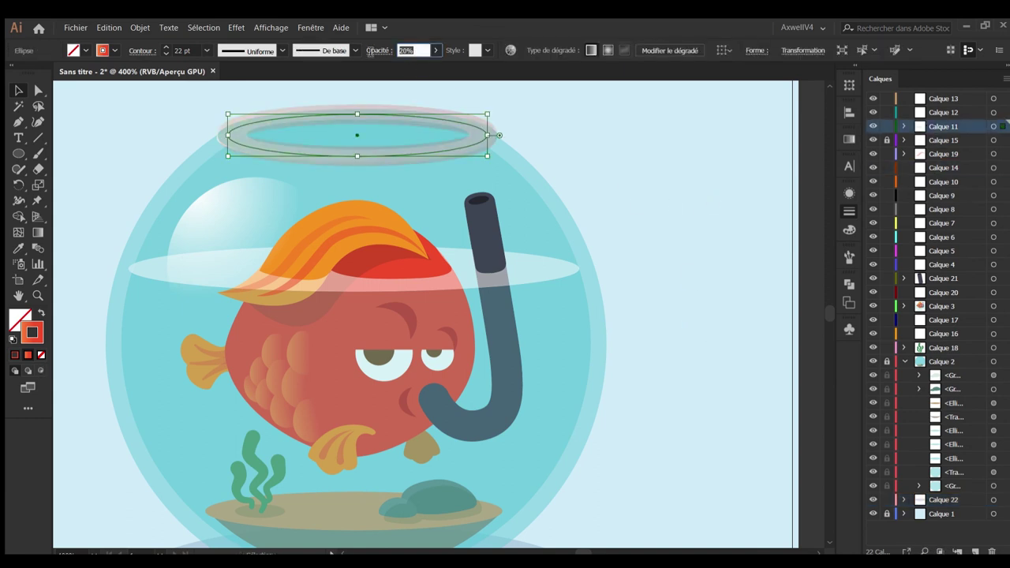
text(100)
key(Return)
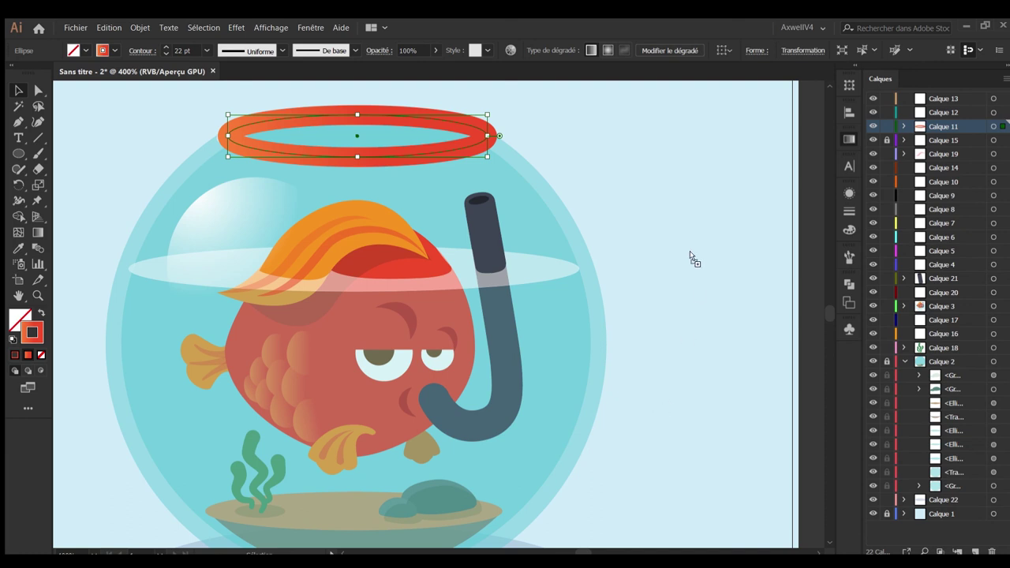
key(period)
key(comma)
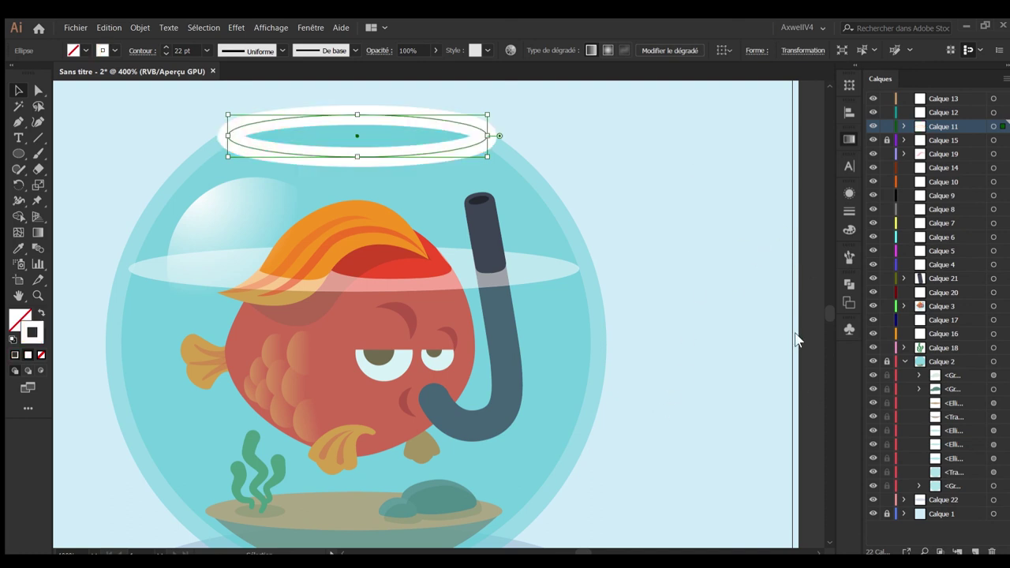
click(37, 232)
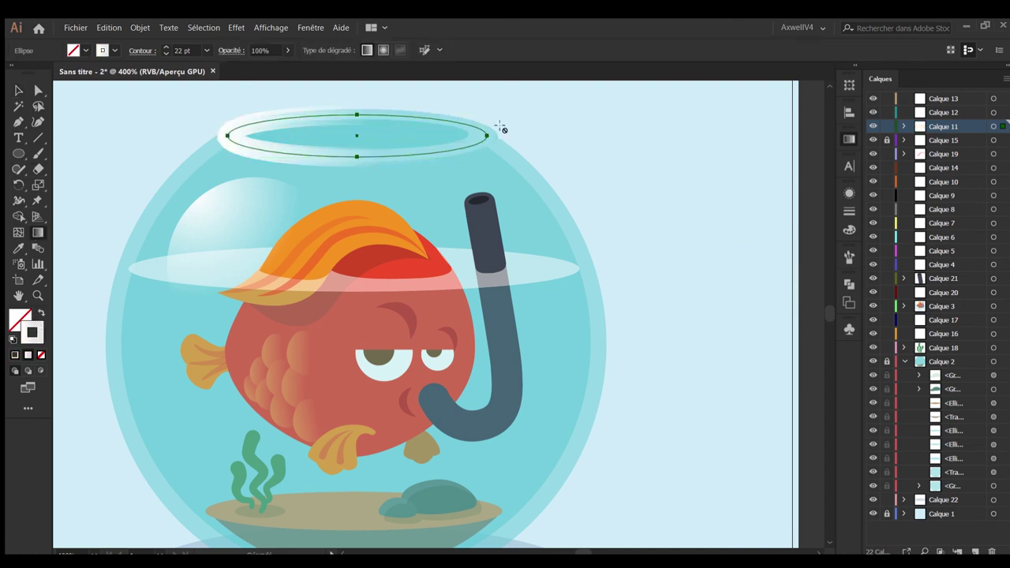
key(v)
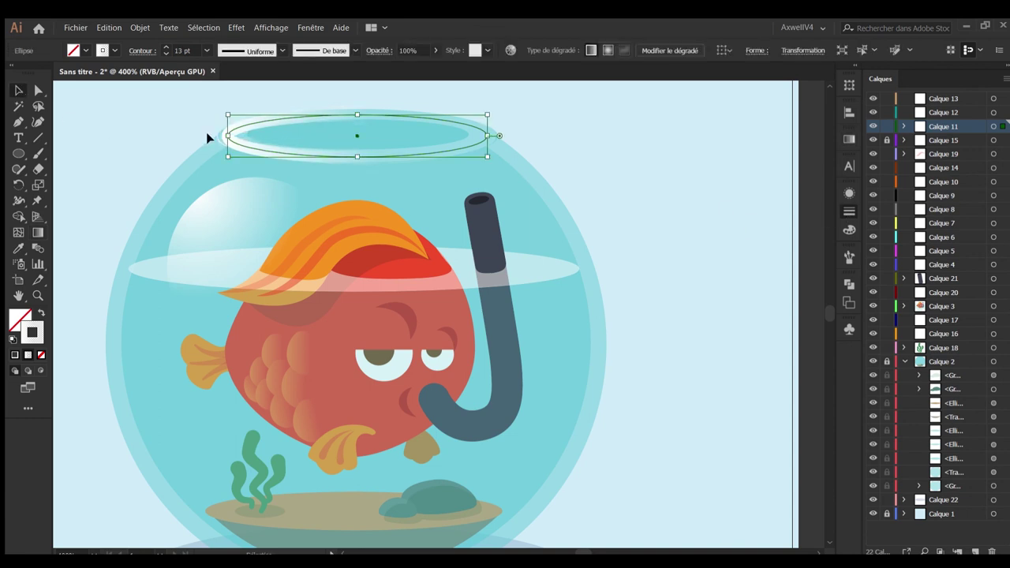
drag(231, 135, 228, 134)
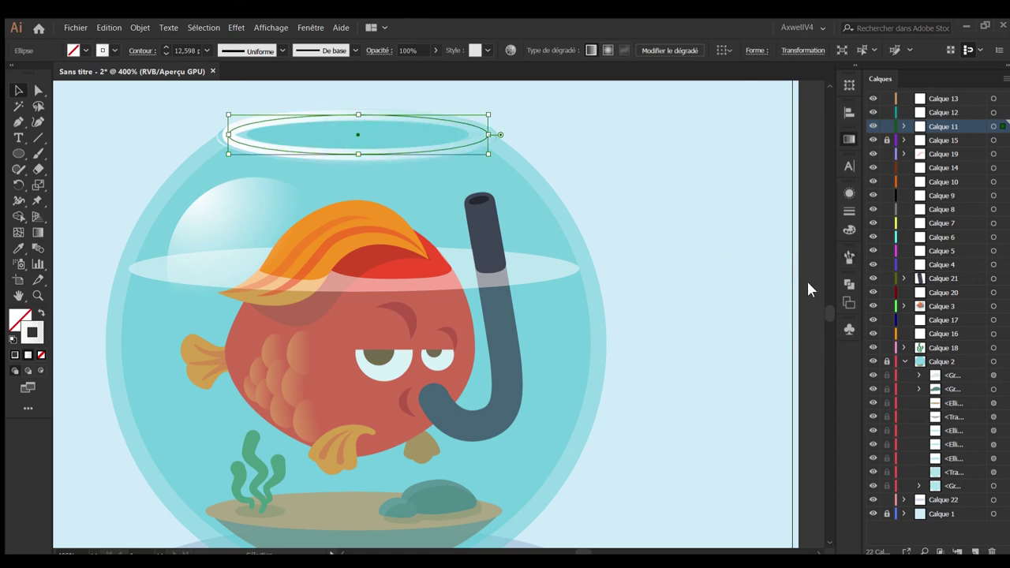
click(131, 147)
Draw a tall ellipse in the lower-right bowl with a radial white-to-transparent gradient fill.
key(ctrl+minus)
key(ctrl+minus)
key(ctrl+minus)
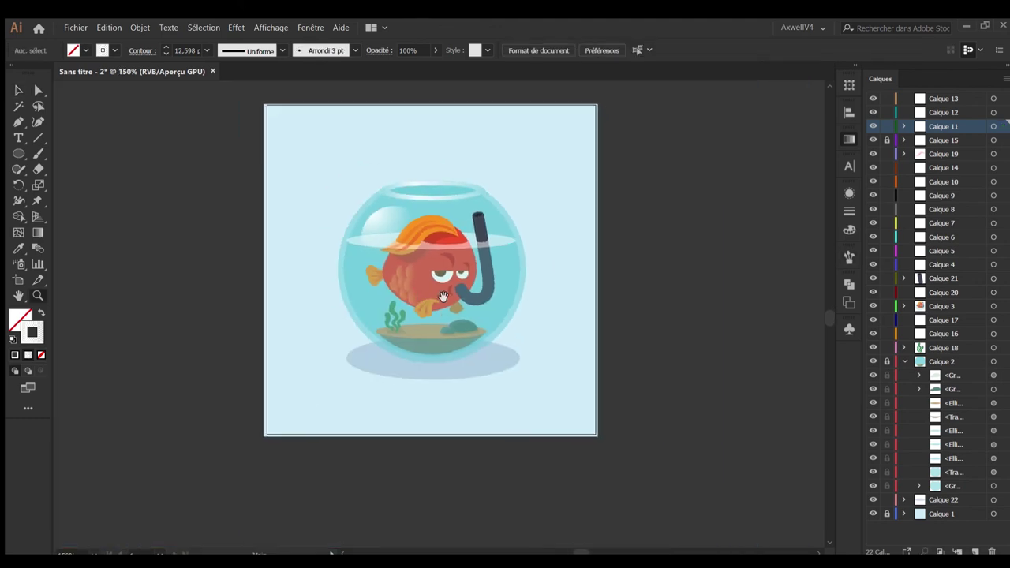
key(ctrl+plus)
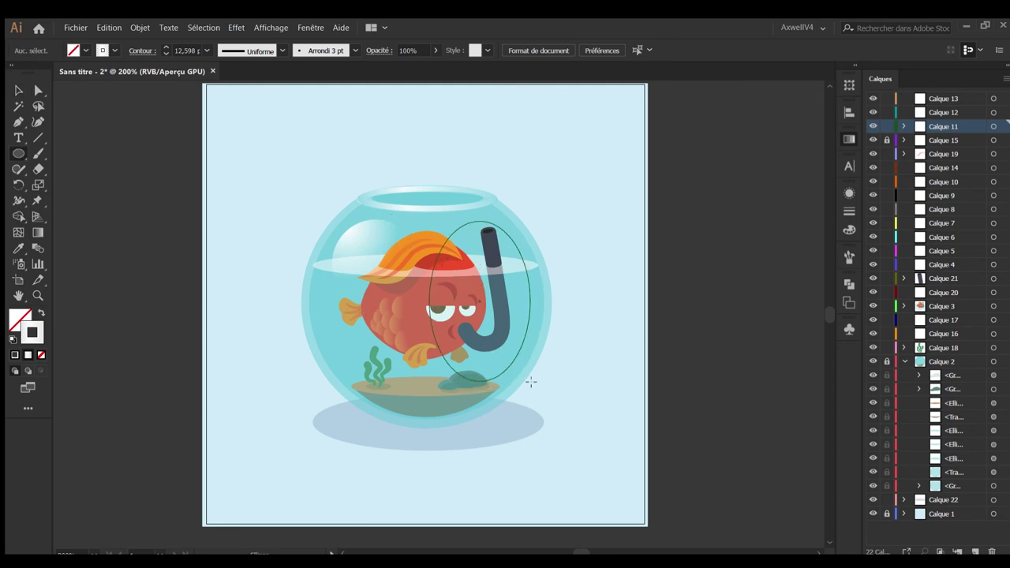
drag(533, 427, 541, 388)
key(period)
key(g)
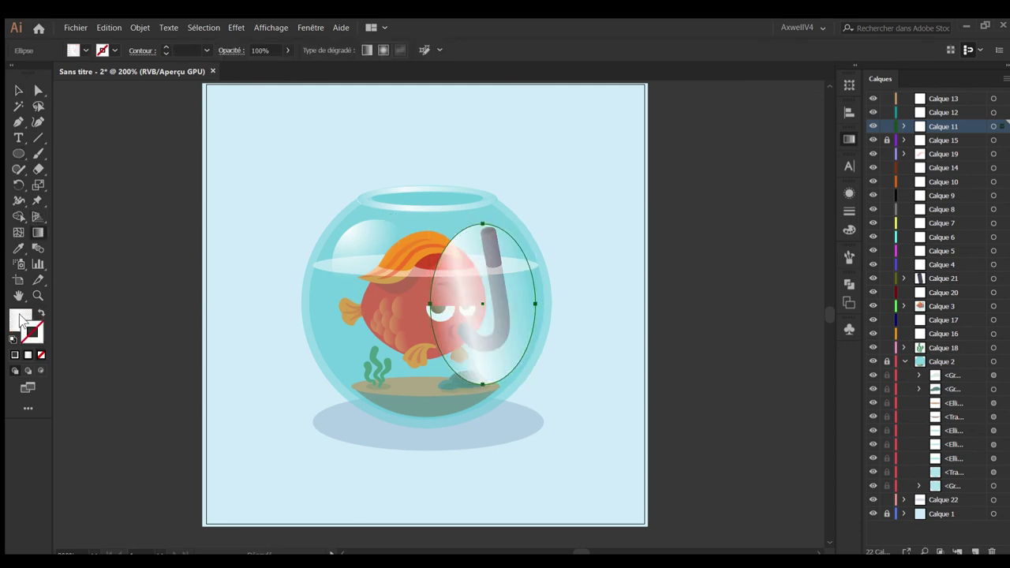
drag(502, 292, 574, 310)
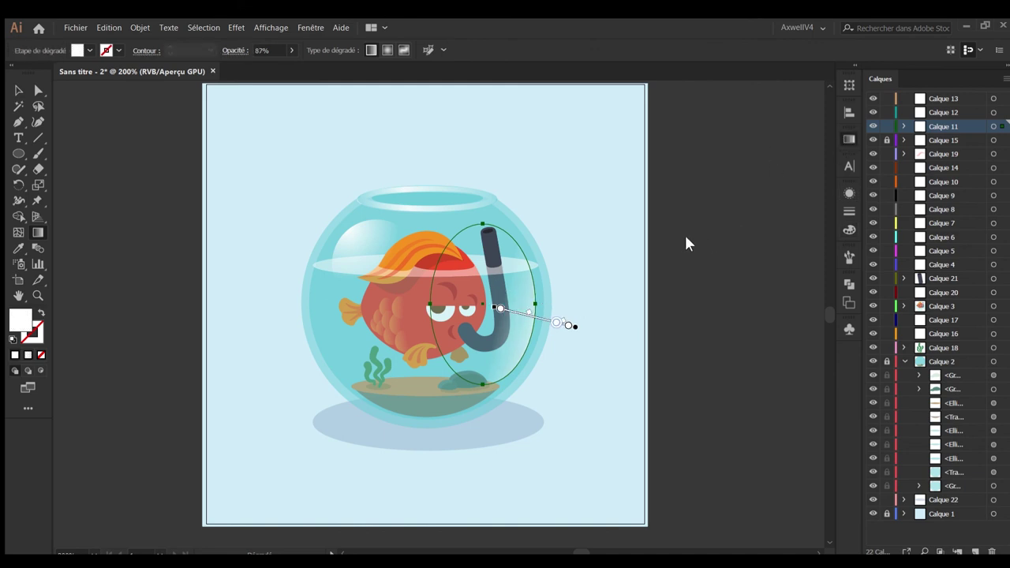
drag(509, 302, 507, 321)
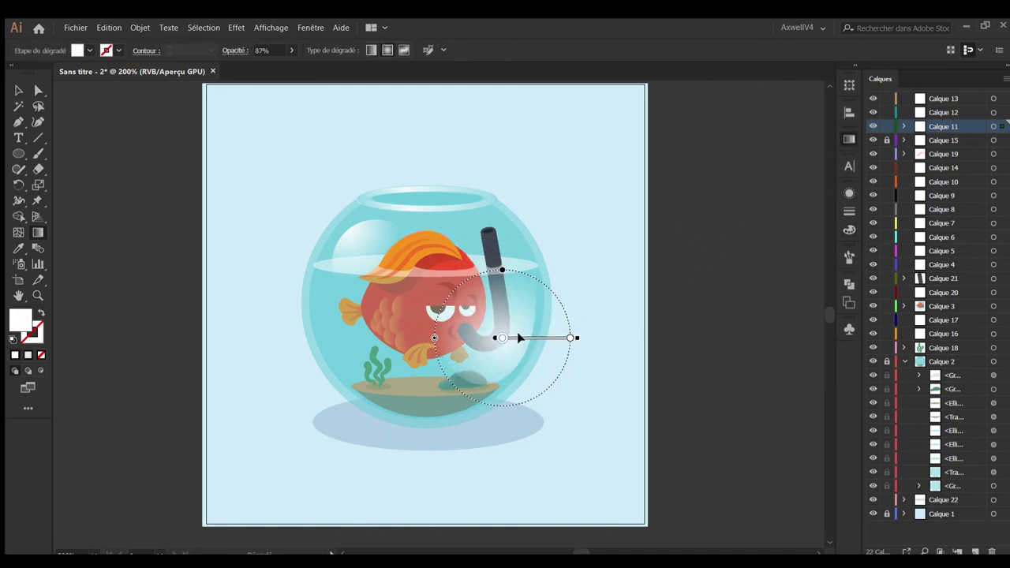
Enlarge and tilt the glow ellipse and stretch its gradient so it fades softly.
key(v)
mouse_move(500, 419)
mouse_down()
mouse_move(456, 363)
mouse_move(473, 367)
mouse_up()
key(g)
drag(536, 412, 586, 441)
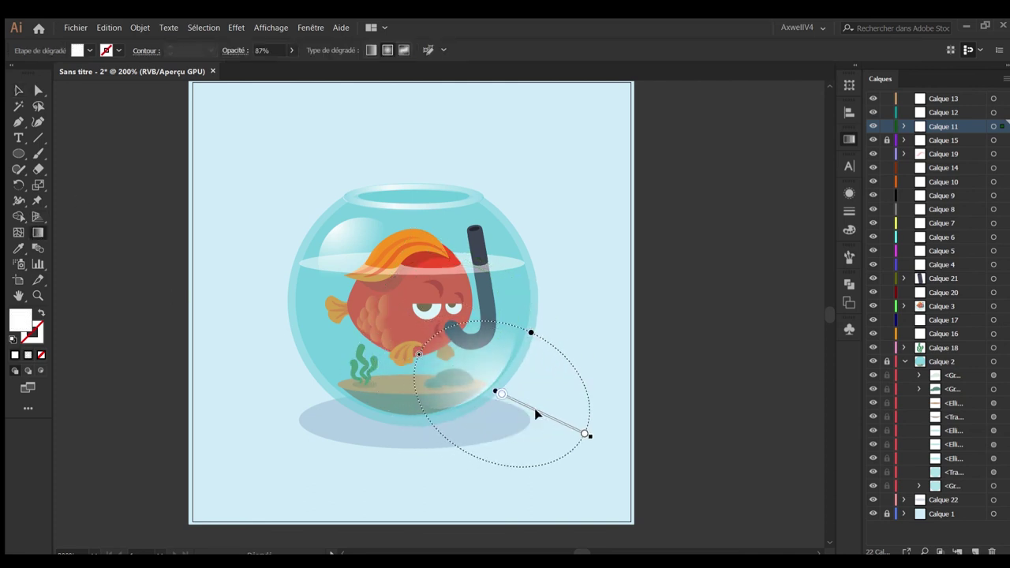
click(19, 90)
click(497, 349)
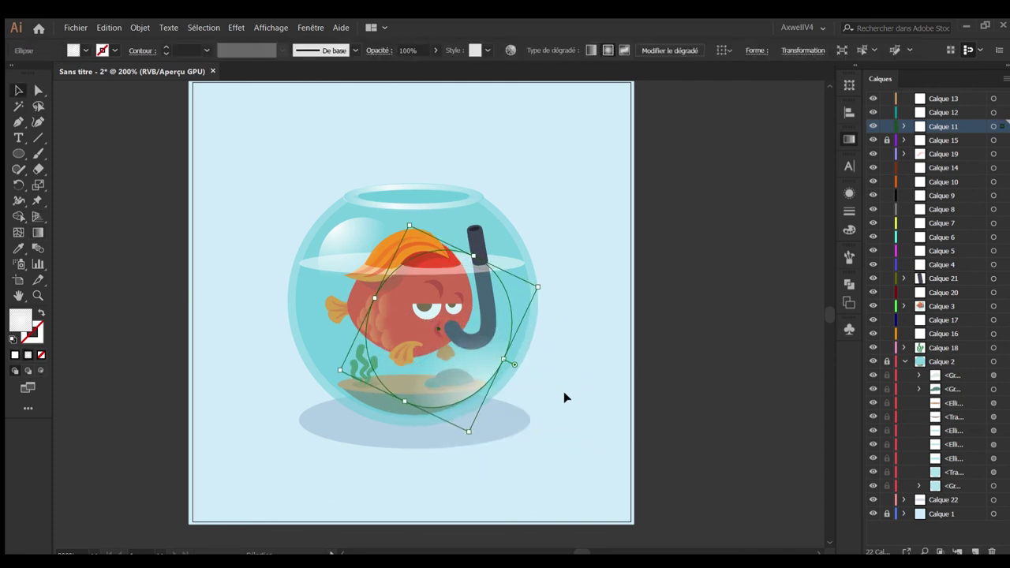
scroll(513, 397, right, 2)
drag(294, 388, 316, 290)
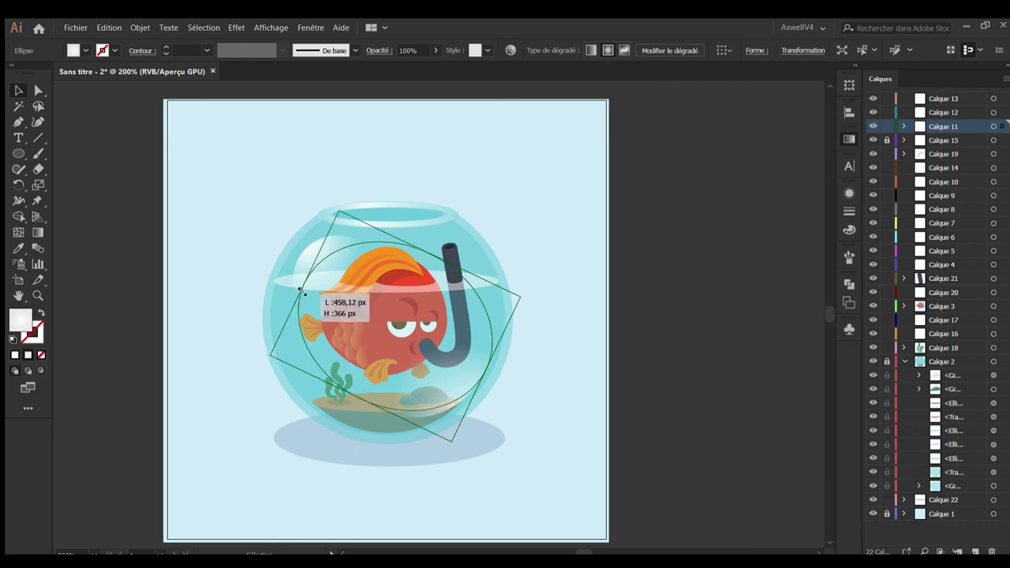
click(511, 414)
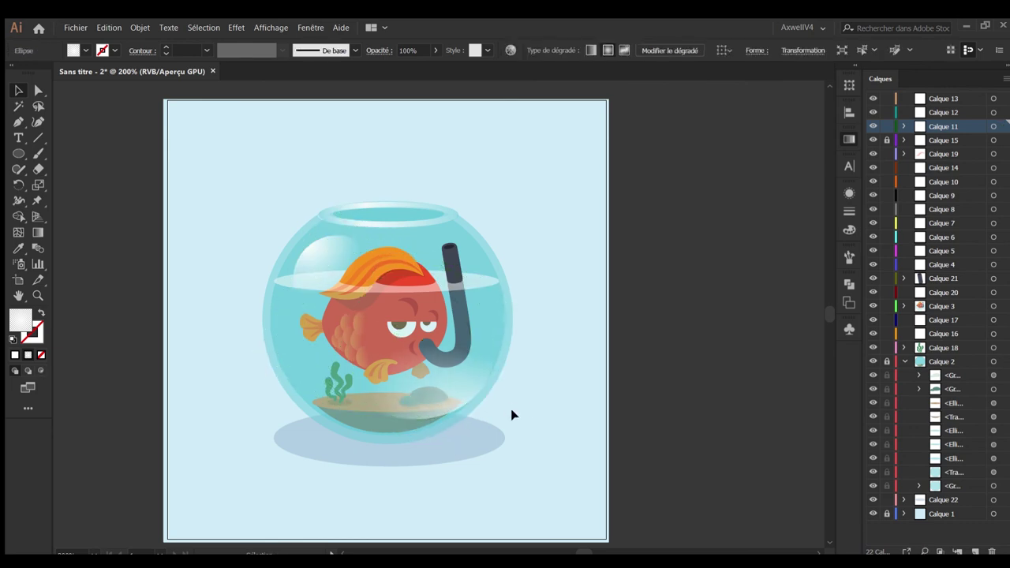
click(454, 382)
scroll(435, 399, down, 1)
scroll(435, 399, right, 1)
key(ctrl+plus)
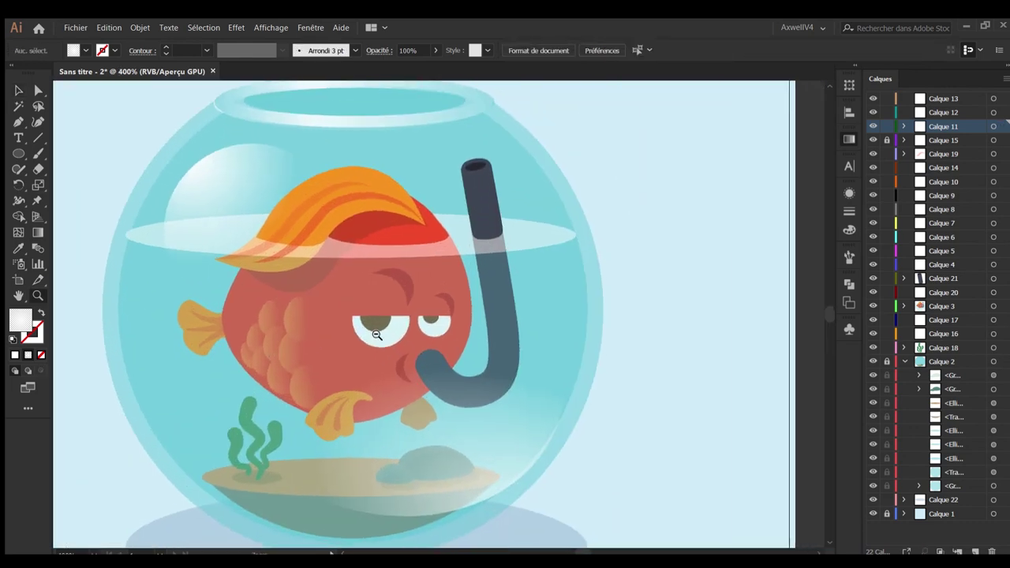
key(ctrl+y)
key(ctrl+y)
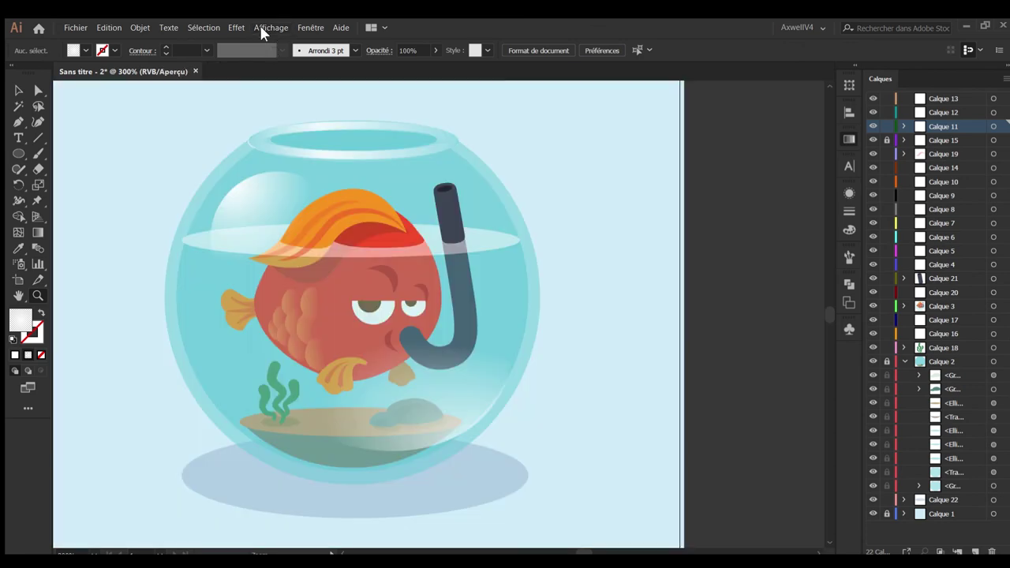
key(ctrl+minus)
key(ctrl+minus)
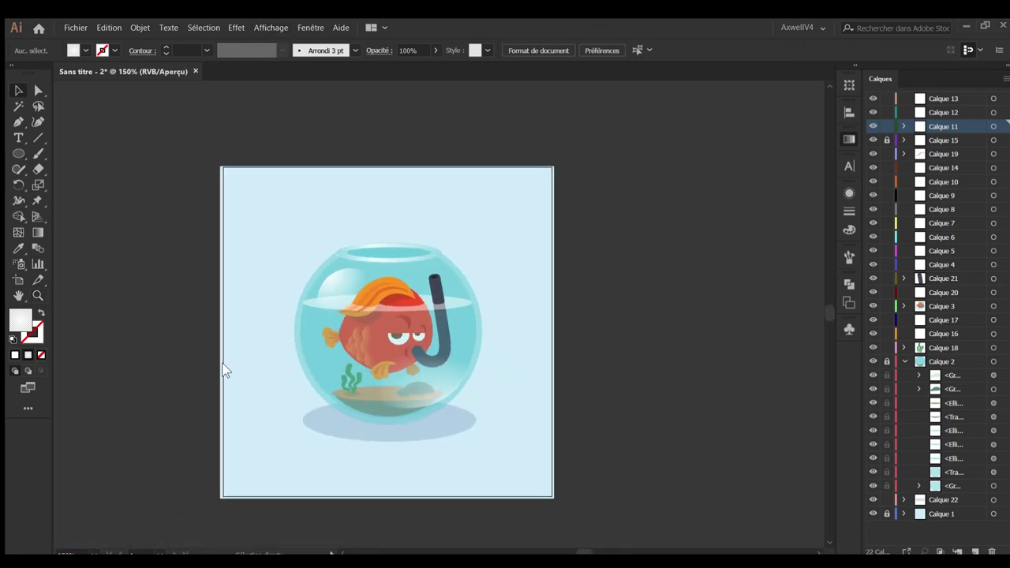